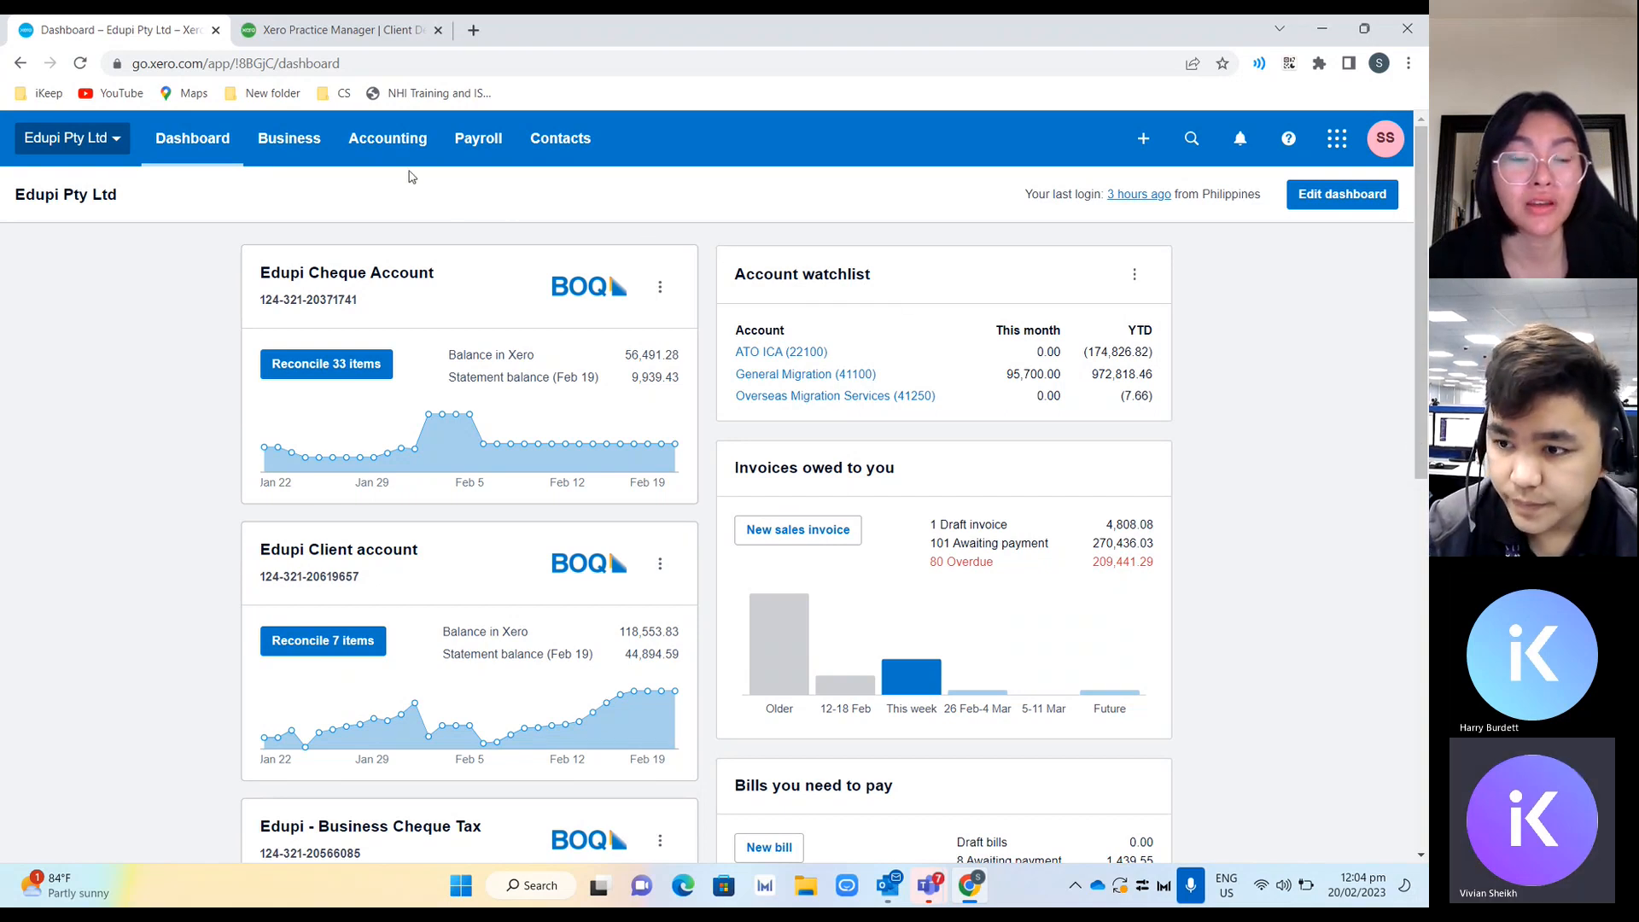
# Open the Activity Statement report and publish the February 2023 instalment activity statement.
pyautogui.click(393, 148)
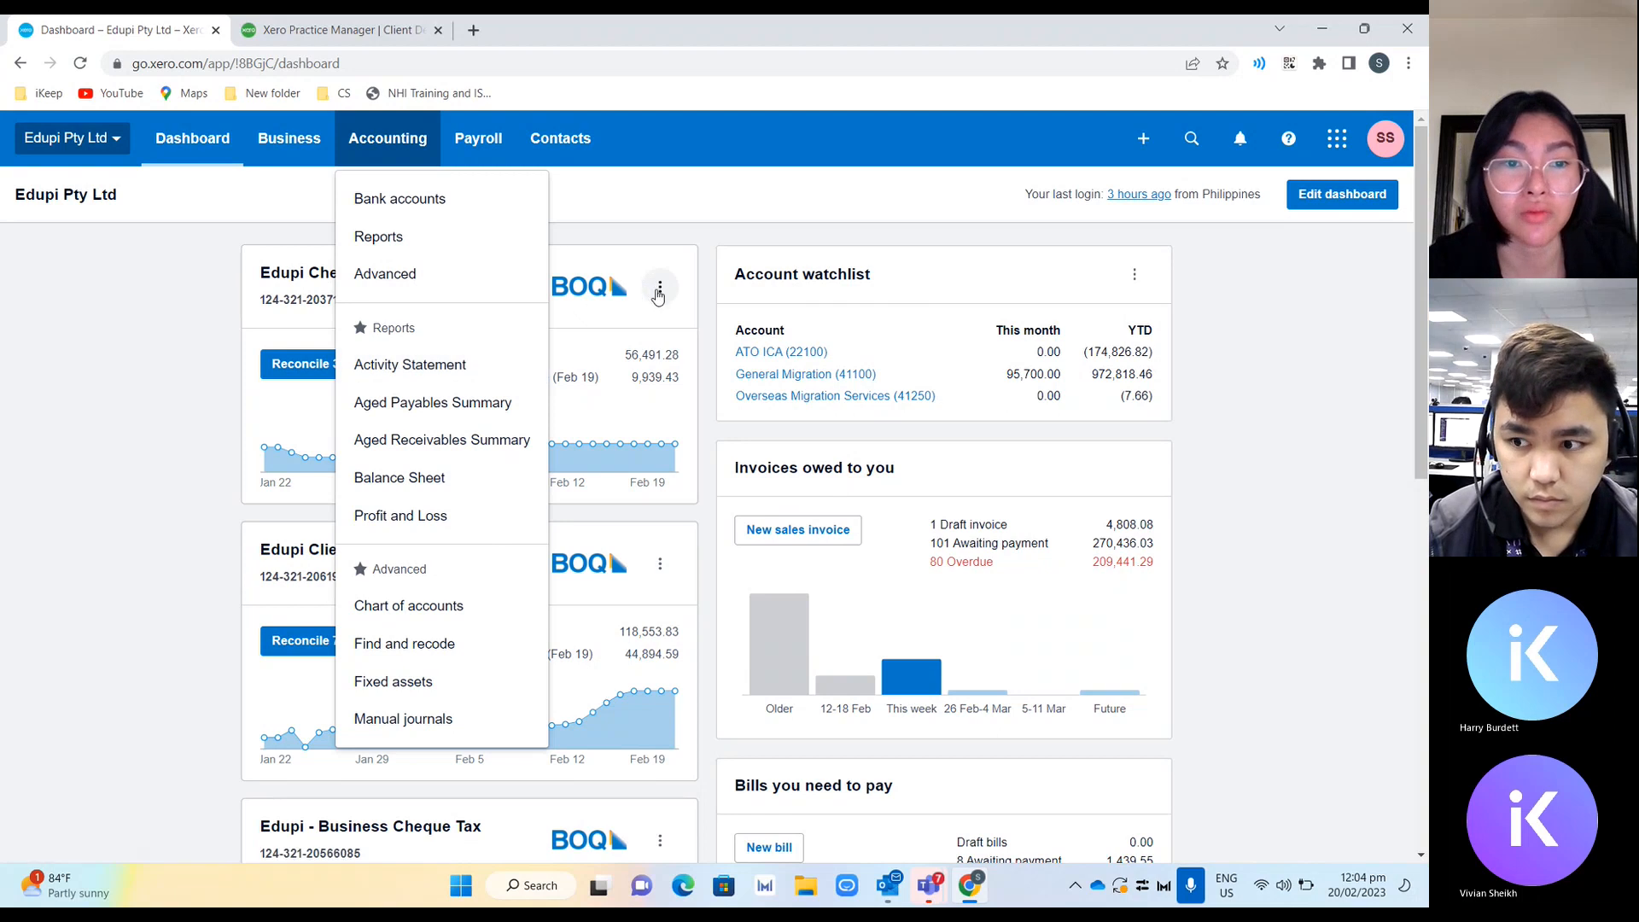
pyautogui.click(454, 365)
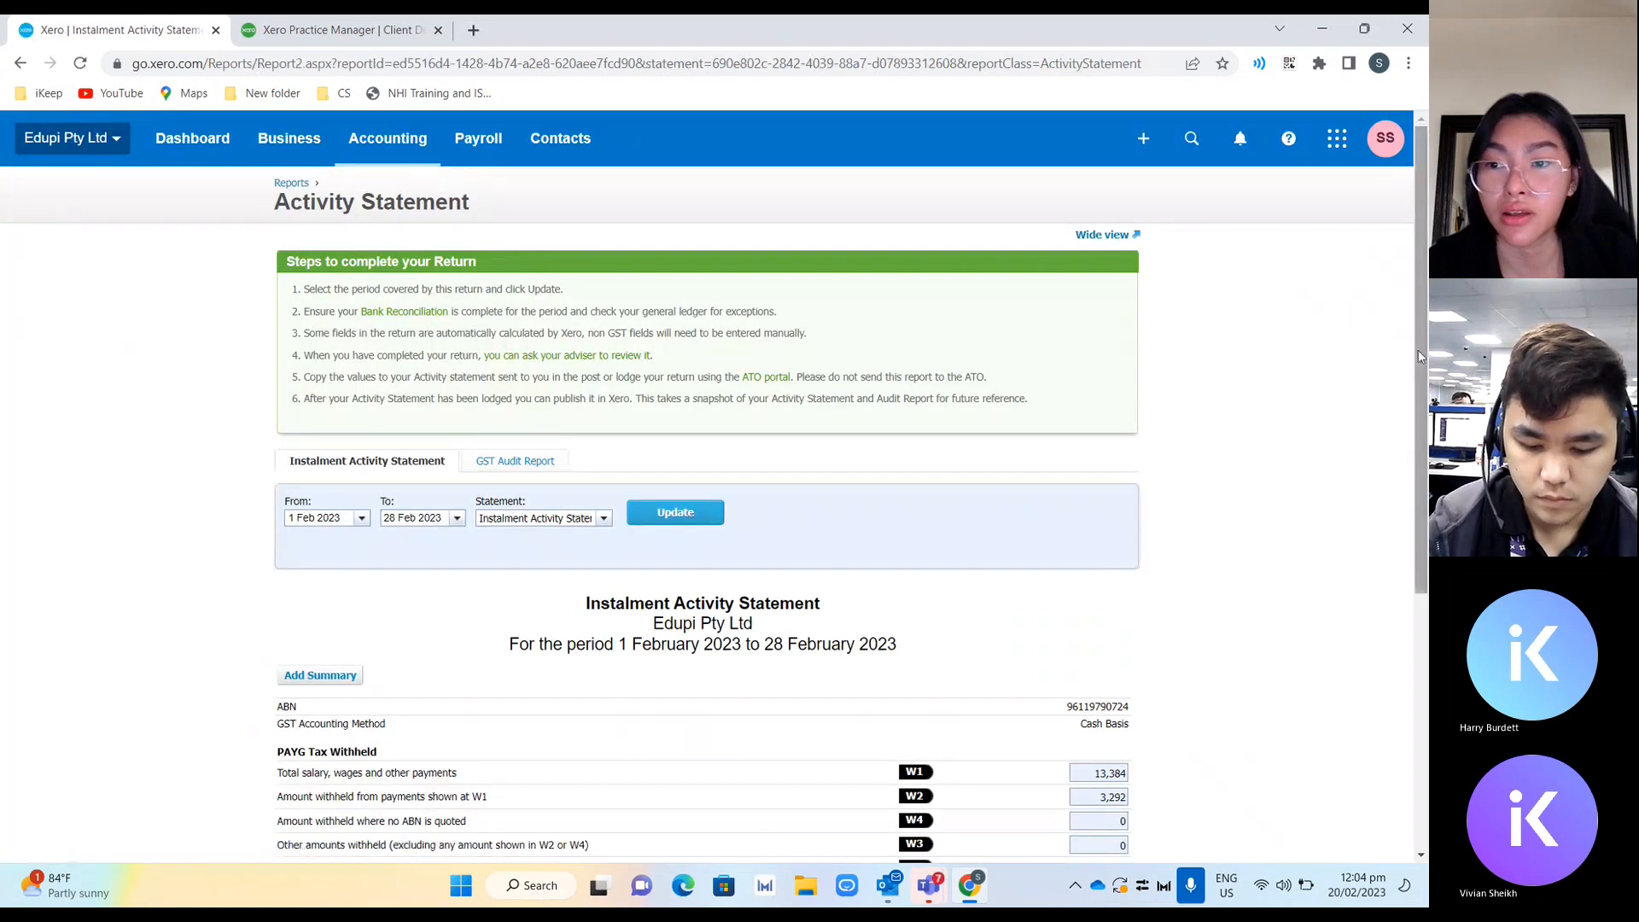
pyautogui.scroll(-3, 1421, 357)
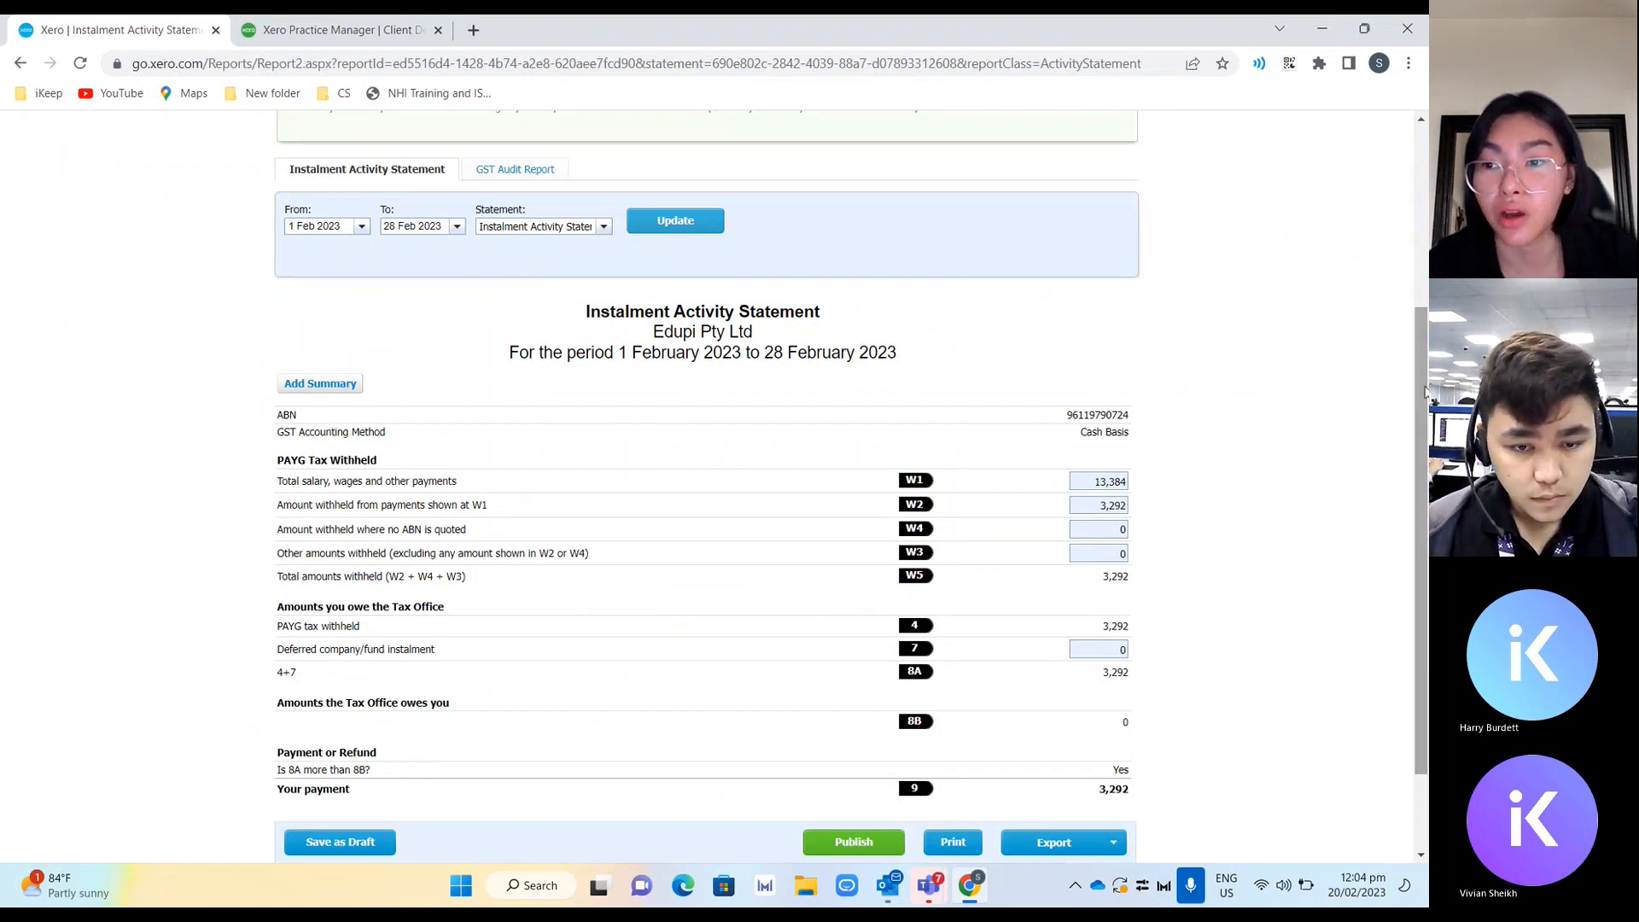
pyautogui.moveTo(1424, 390); pyautogui.dragTo(1420, 524)
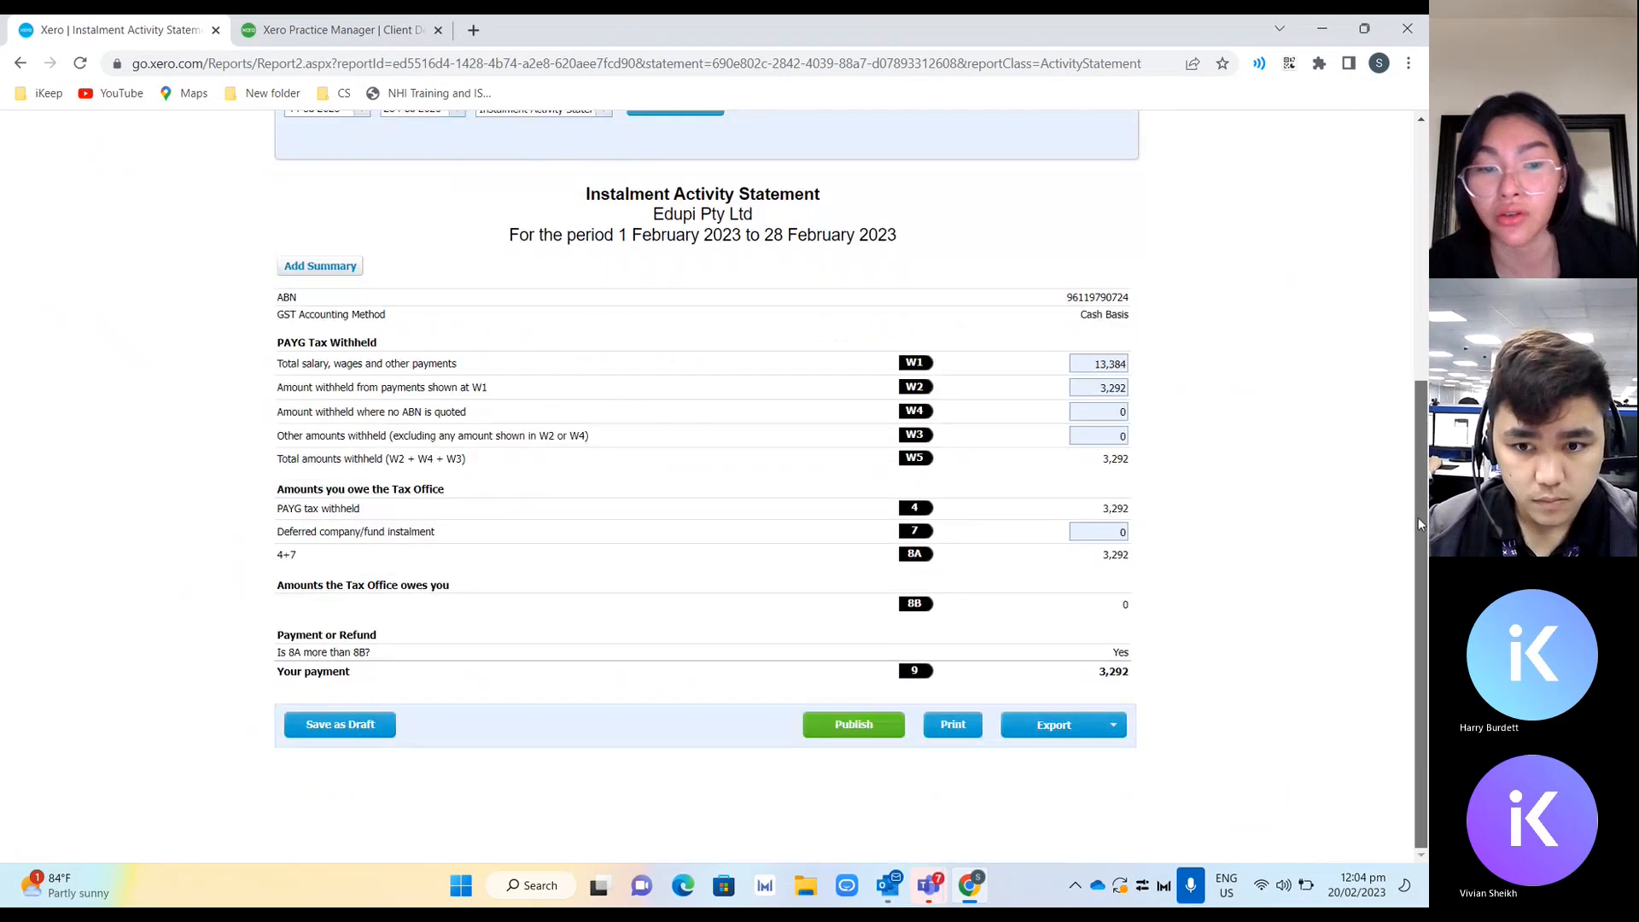
pyautogui.click(859, 724)
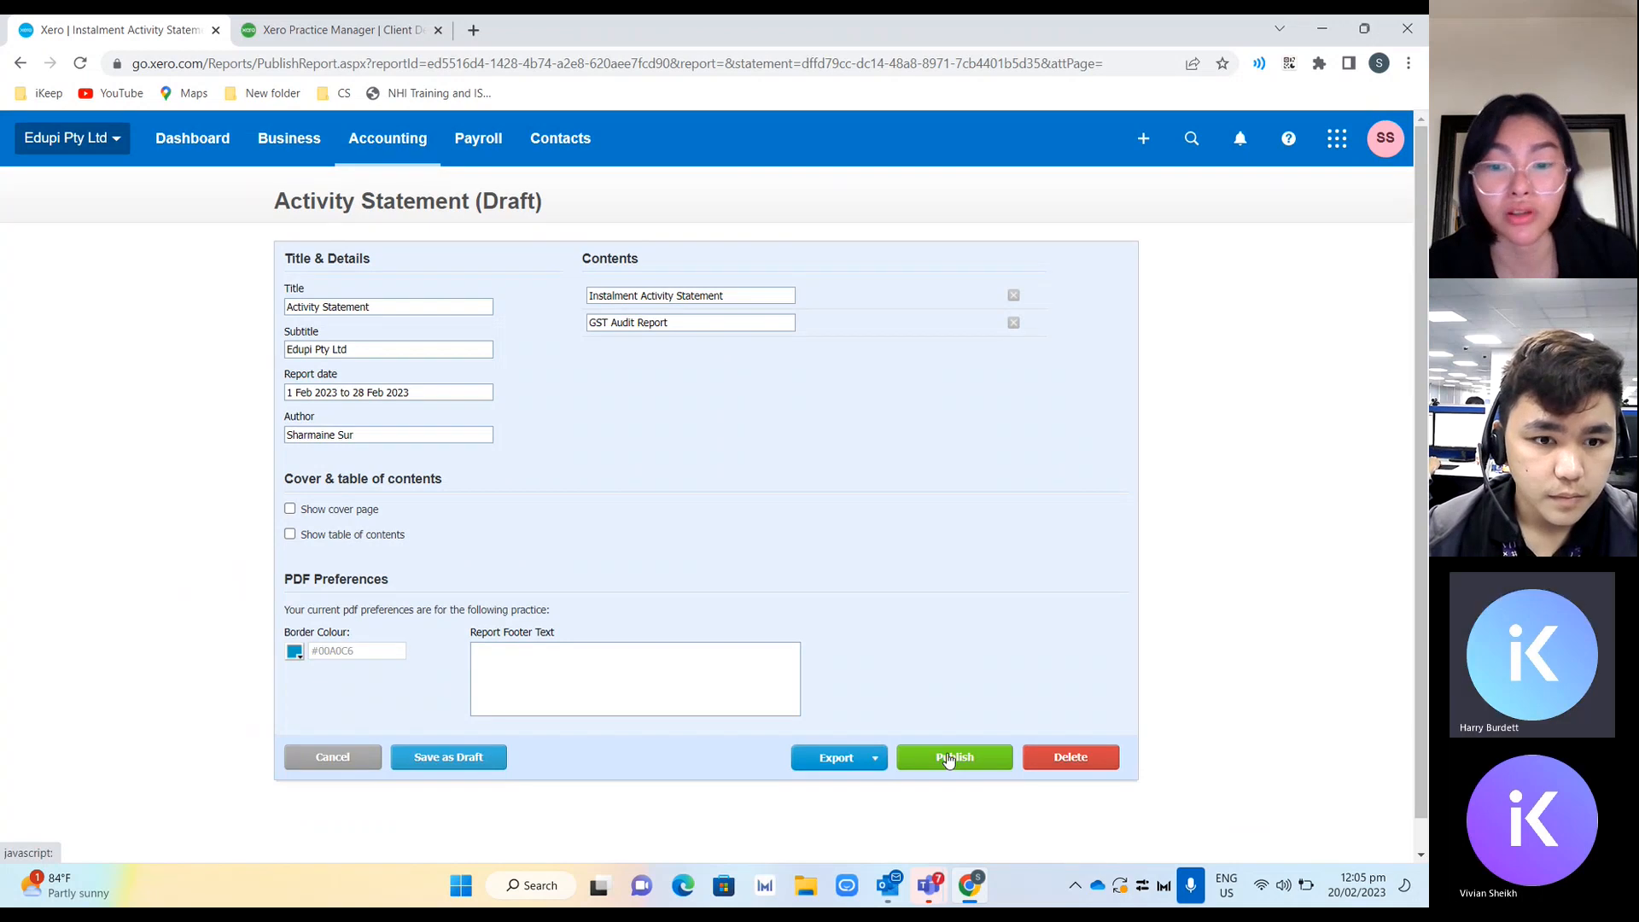
pyautogui.click(950, 759)
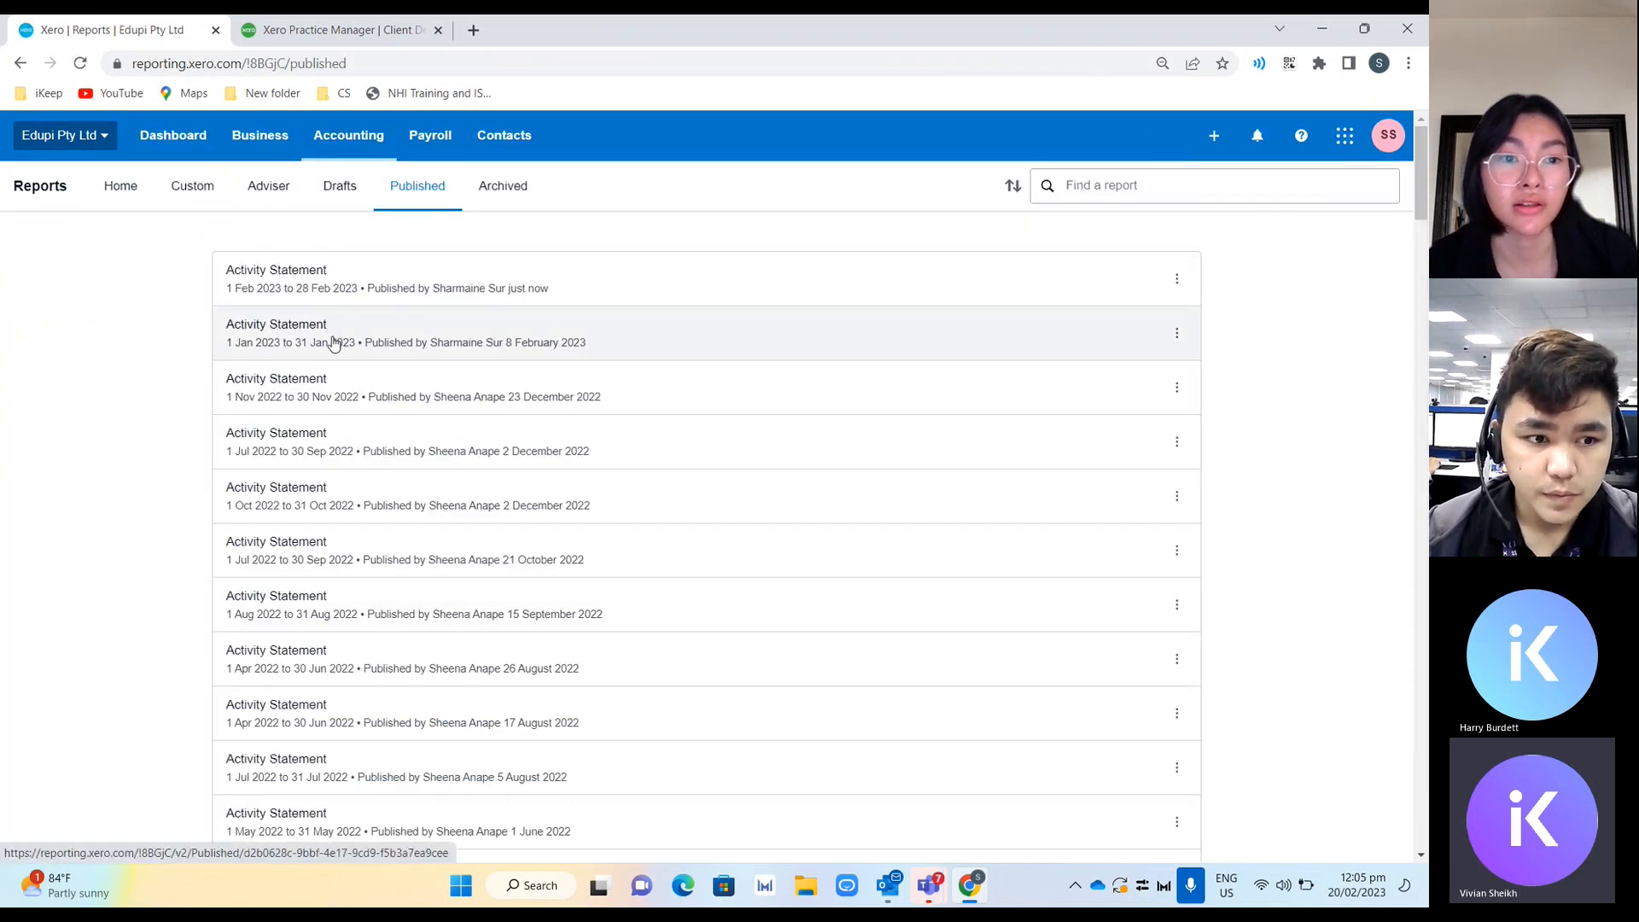
# Open the newly published February 2023 Activity Statement and check its PAYG withheld amounts.
pyautogui.click(327, 290)
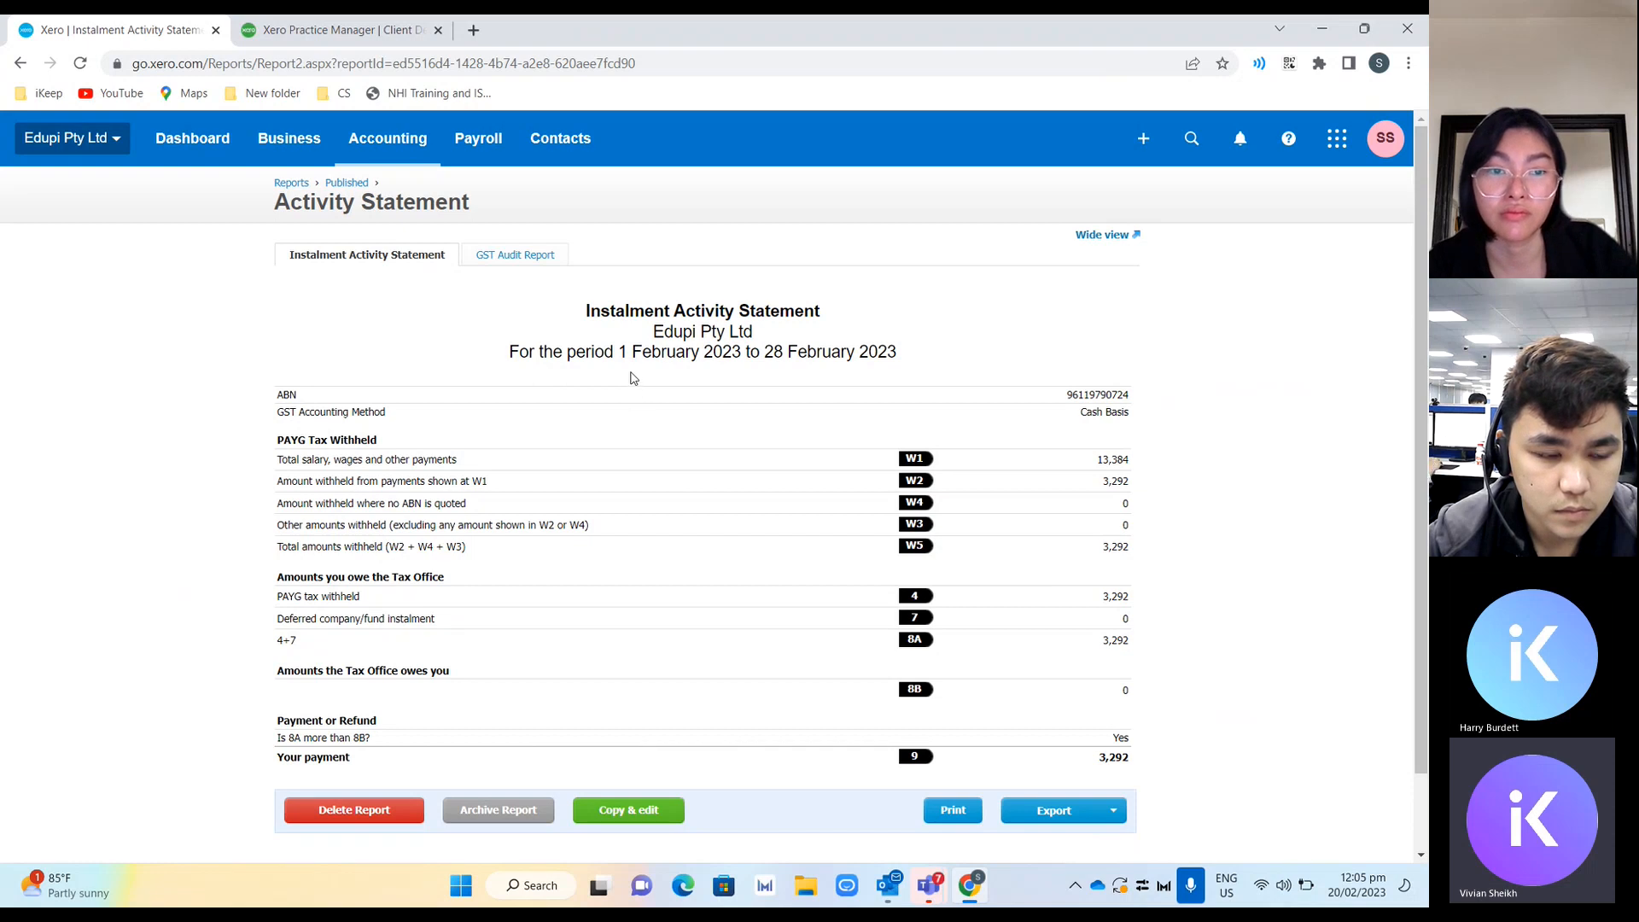
pyautogui.doubleClick(1113, 482)
pyautogui.doubleClick(1116, 545)
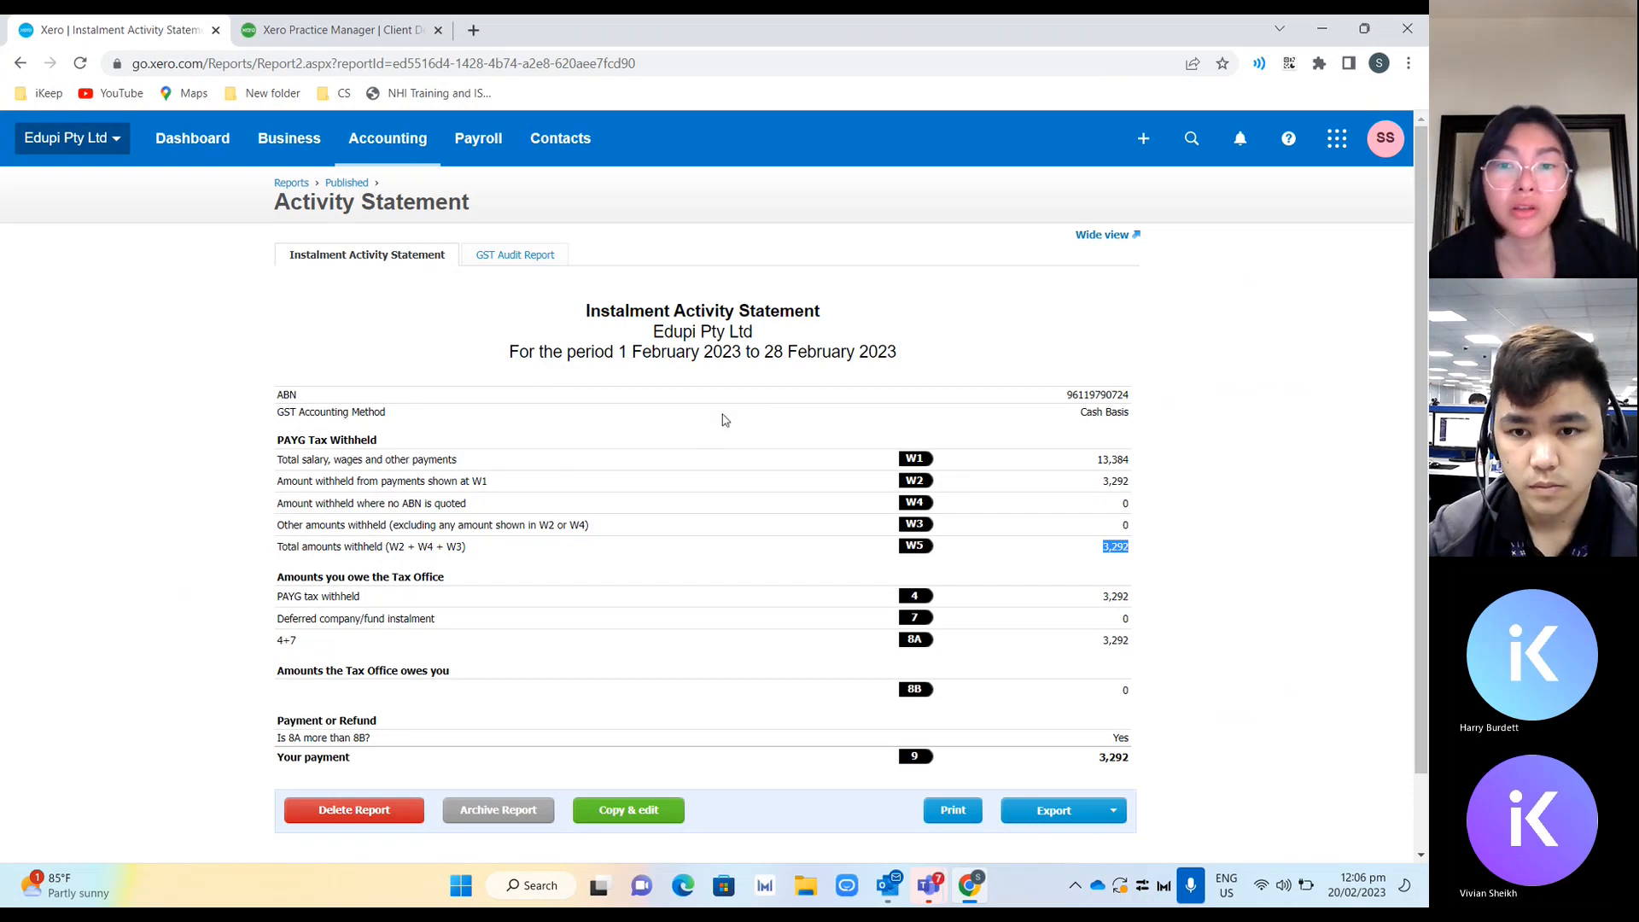
# Open the Account Transactions report from the reports list in a new tab.
pyautogui.click(425, 159)
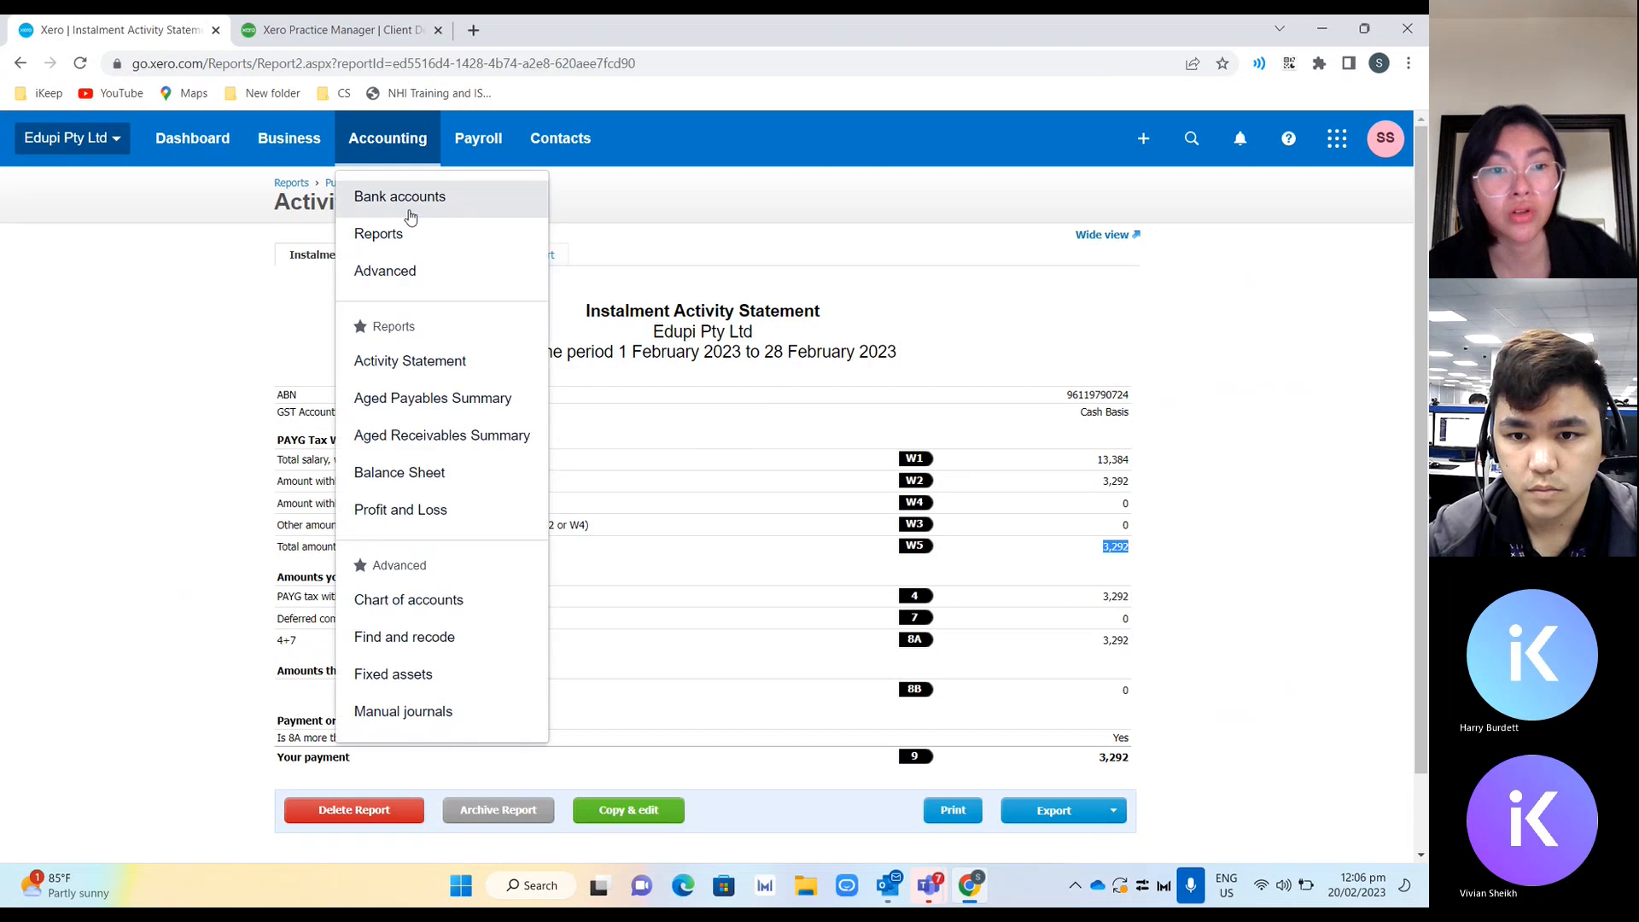
pyautogui.click(410, 234)
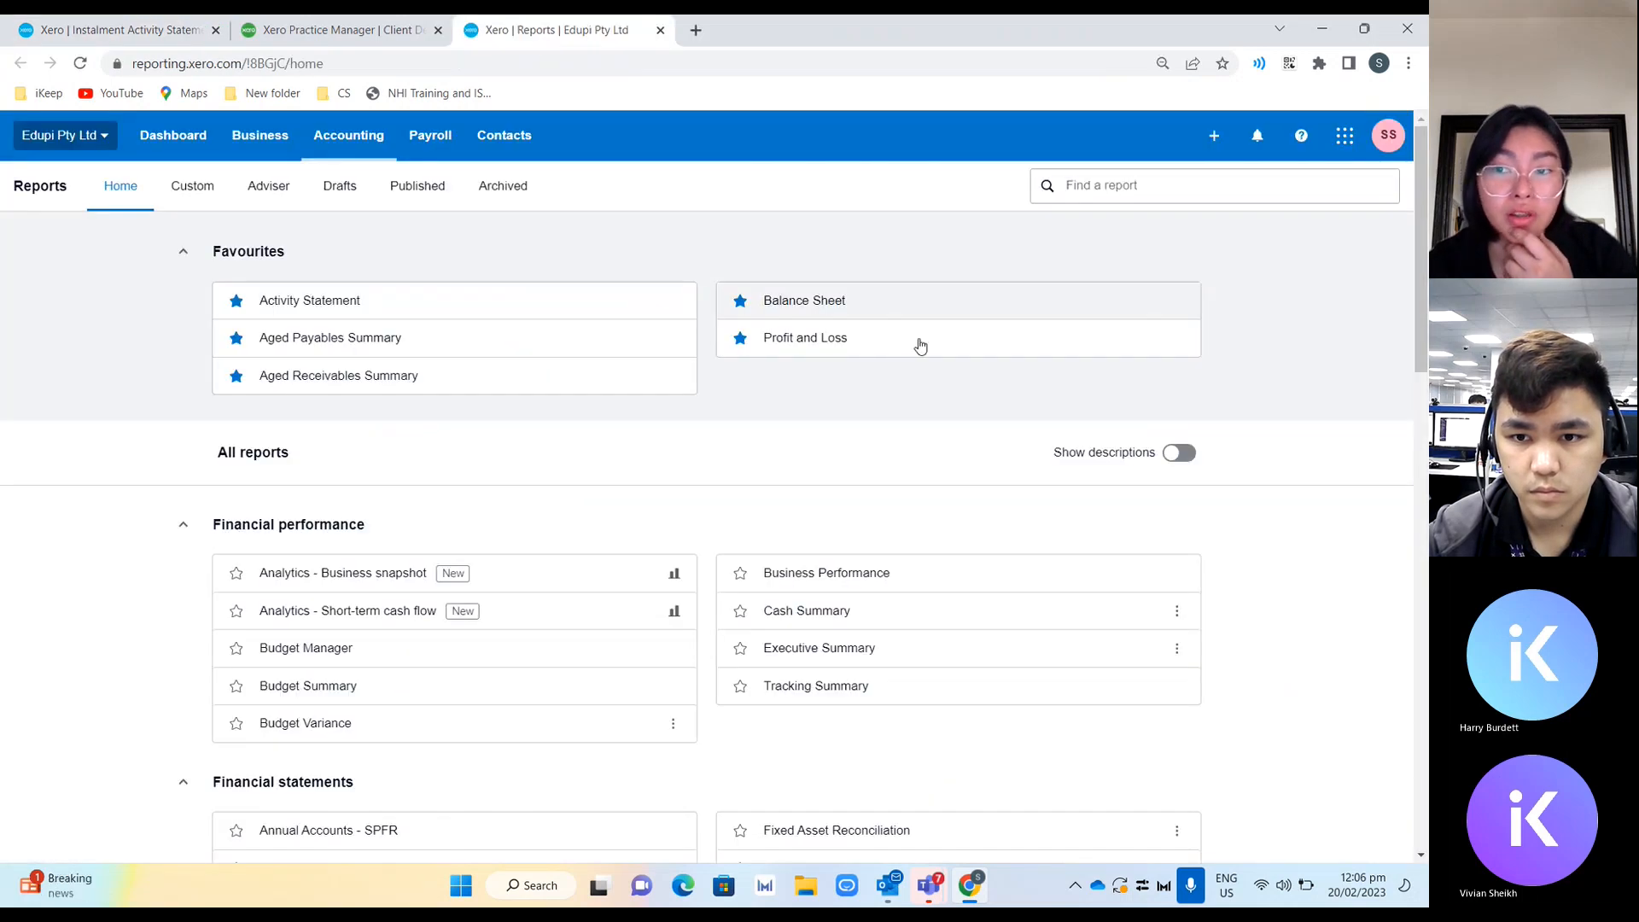
pyautogui.scroll(-1, 1422, 338)
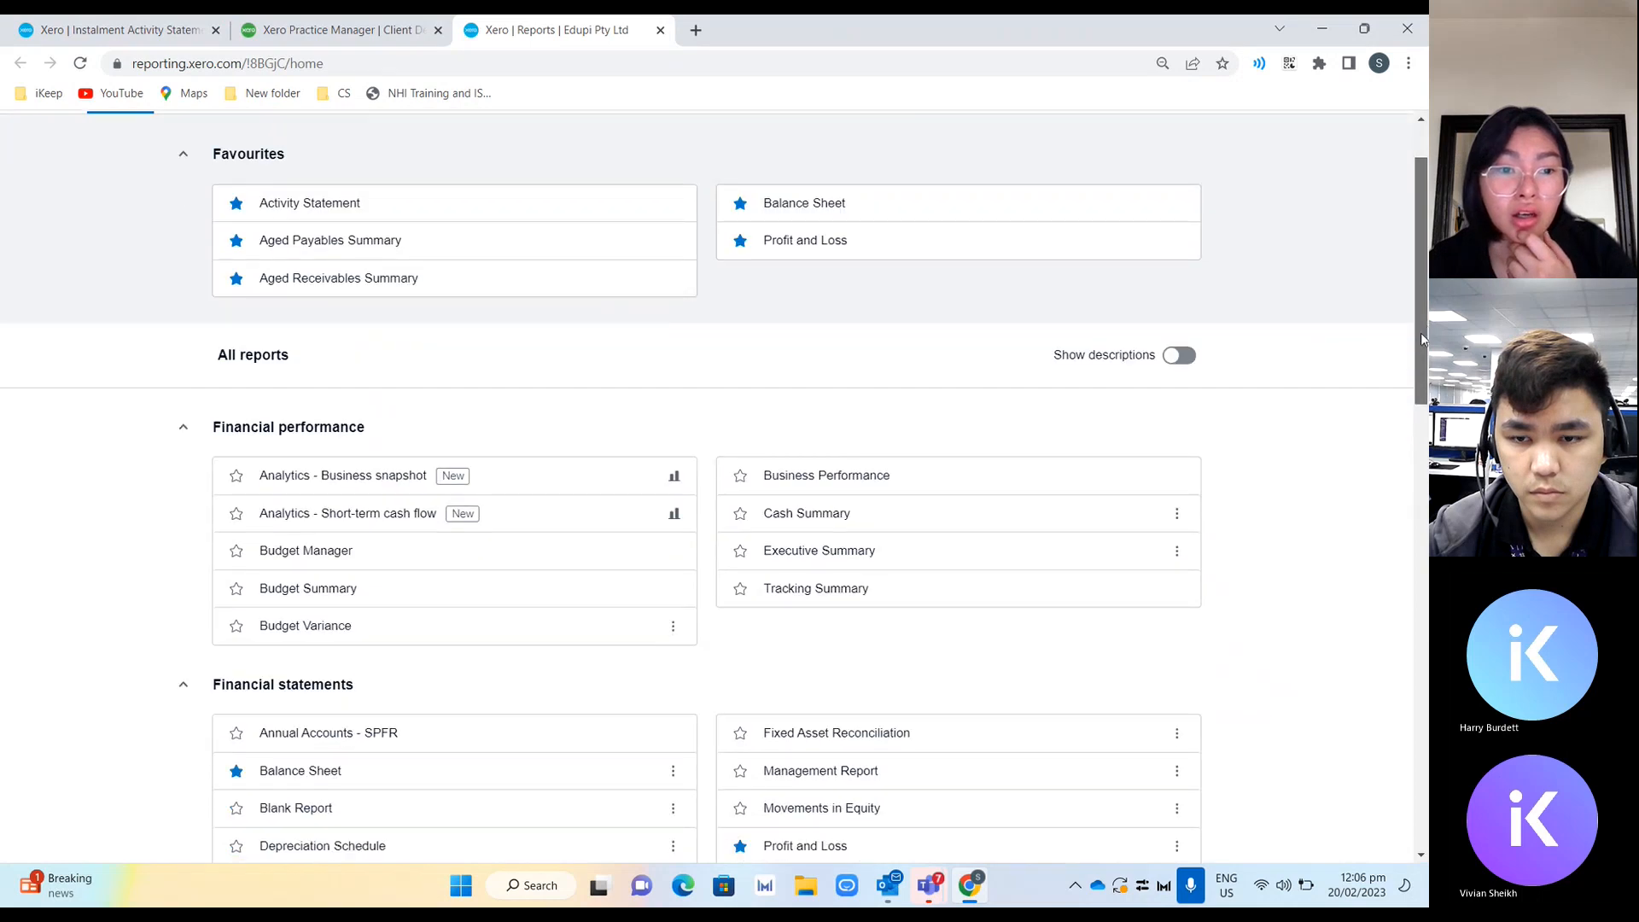
pyautogui.moveTo(1421, 339); pyautogui.dragTo(1368, 794)
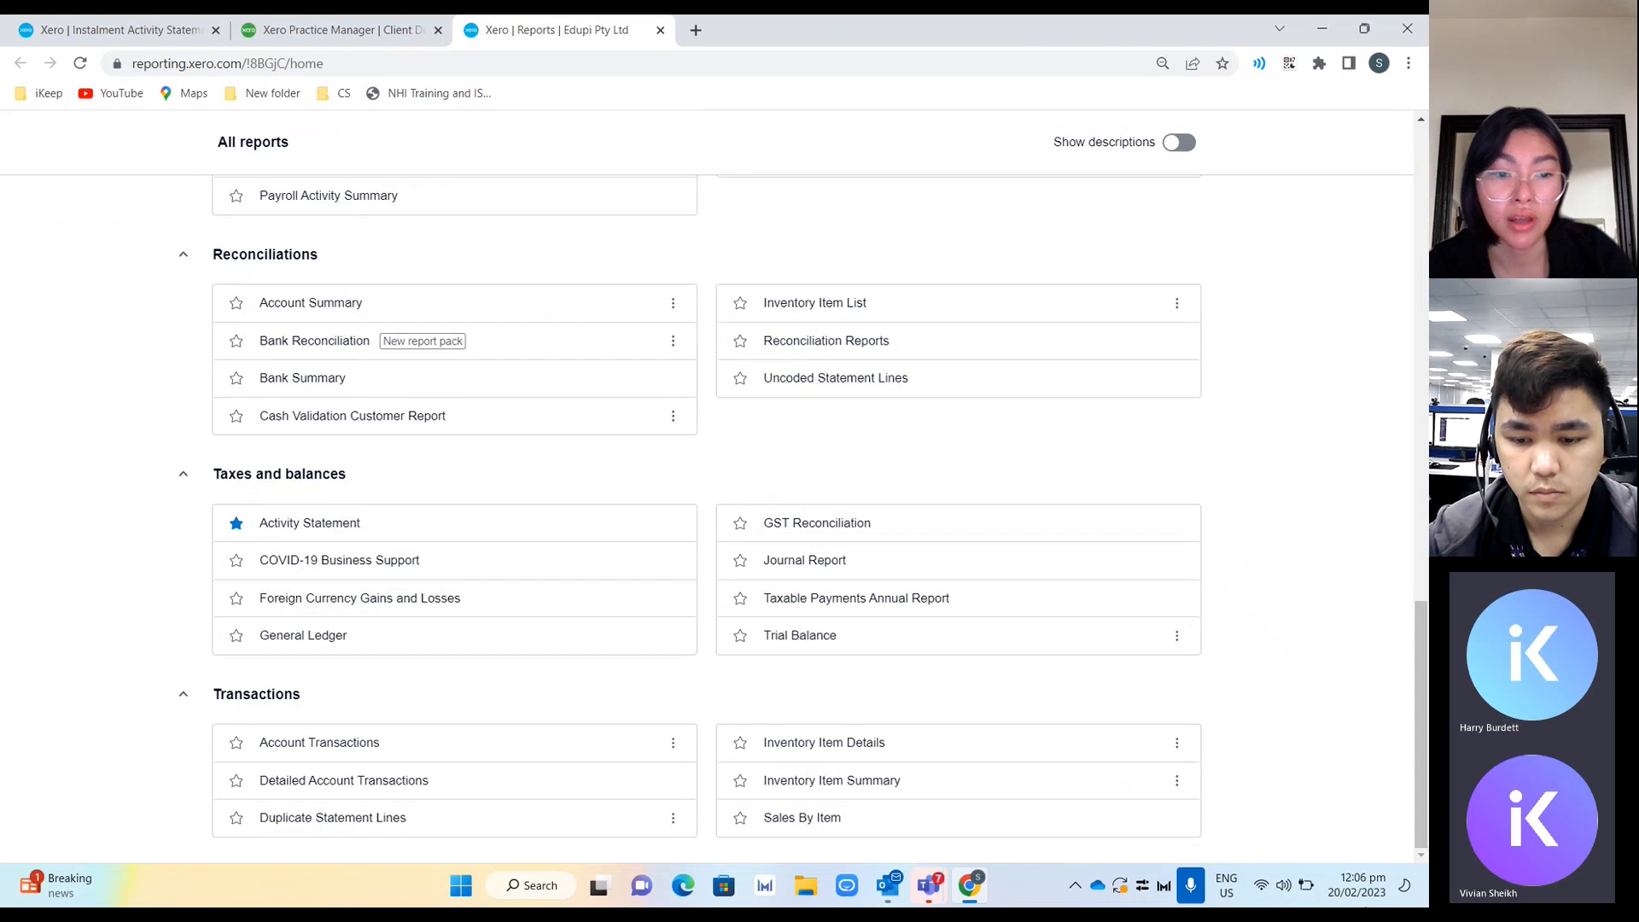
pyautogui.middleClick(524, 747)
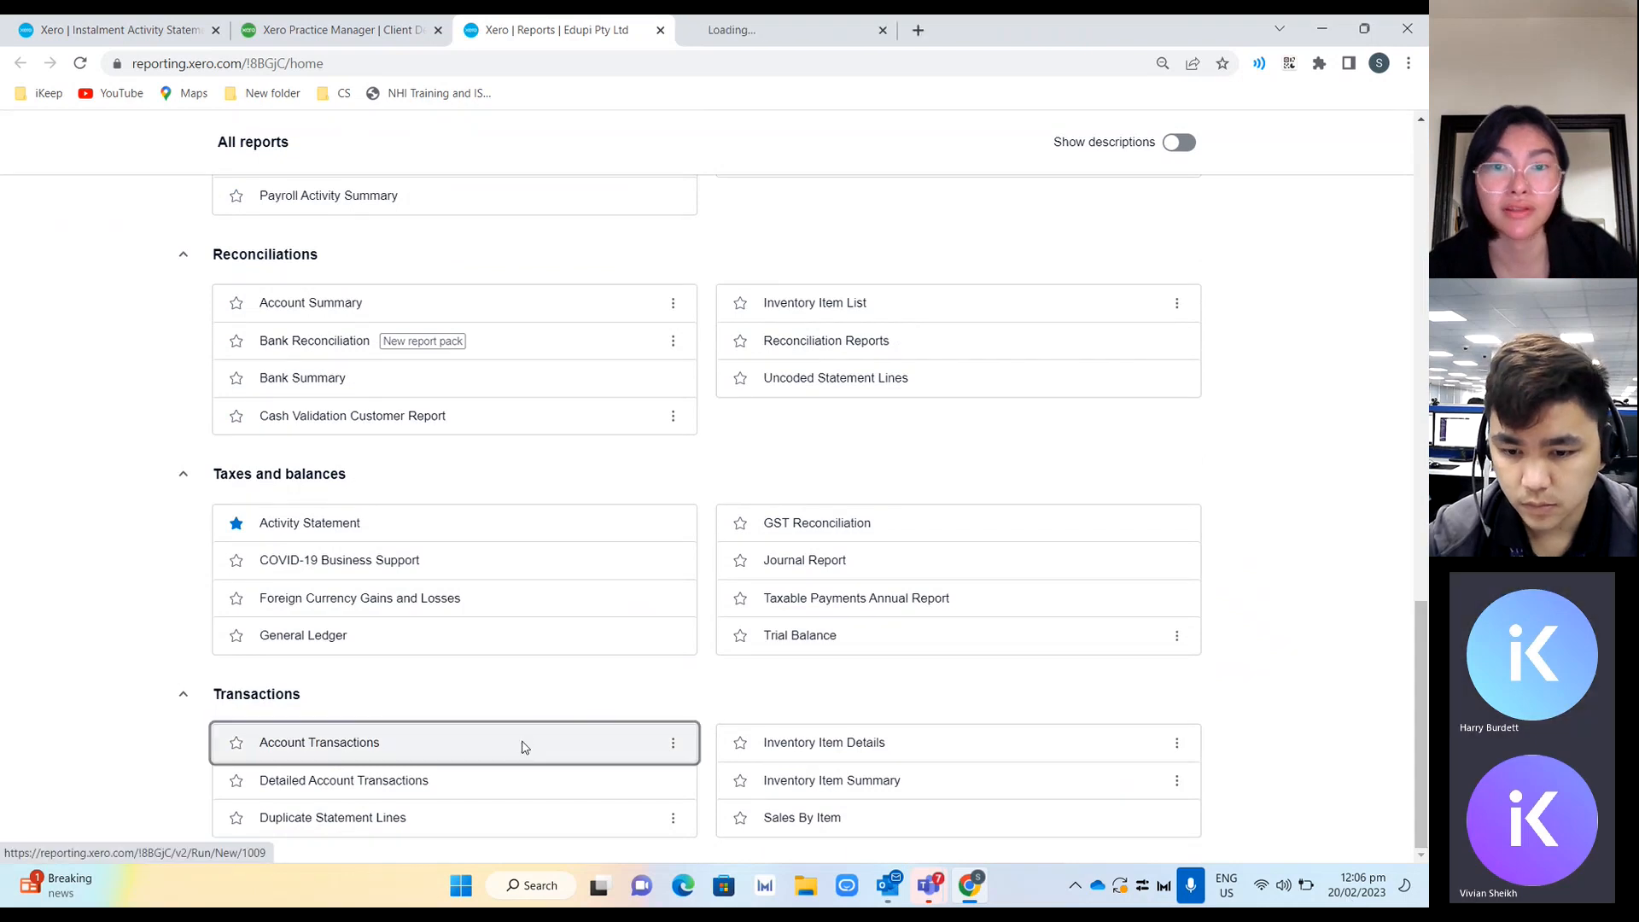
pyautogui.click(791, 30)
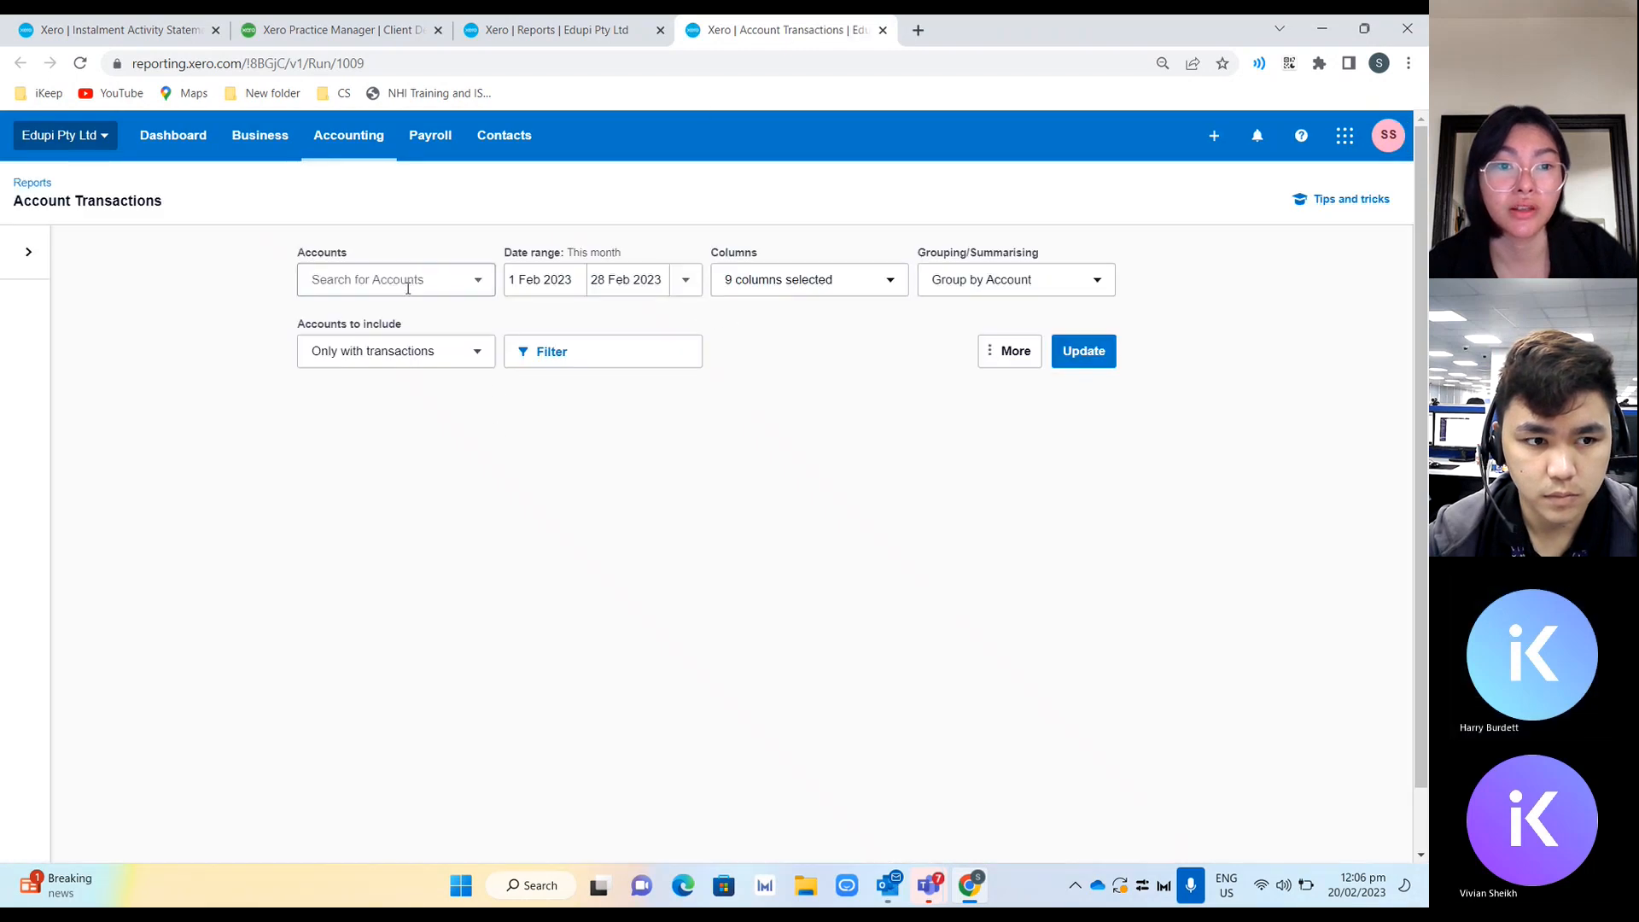
# Run Account Transactions for accounts 804 Wages Payable - Payroll and 22251 PAYG Withholding Payable.
pyautogui.click(408, 289)
pyautogui.write('wages')
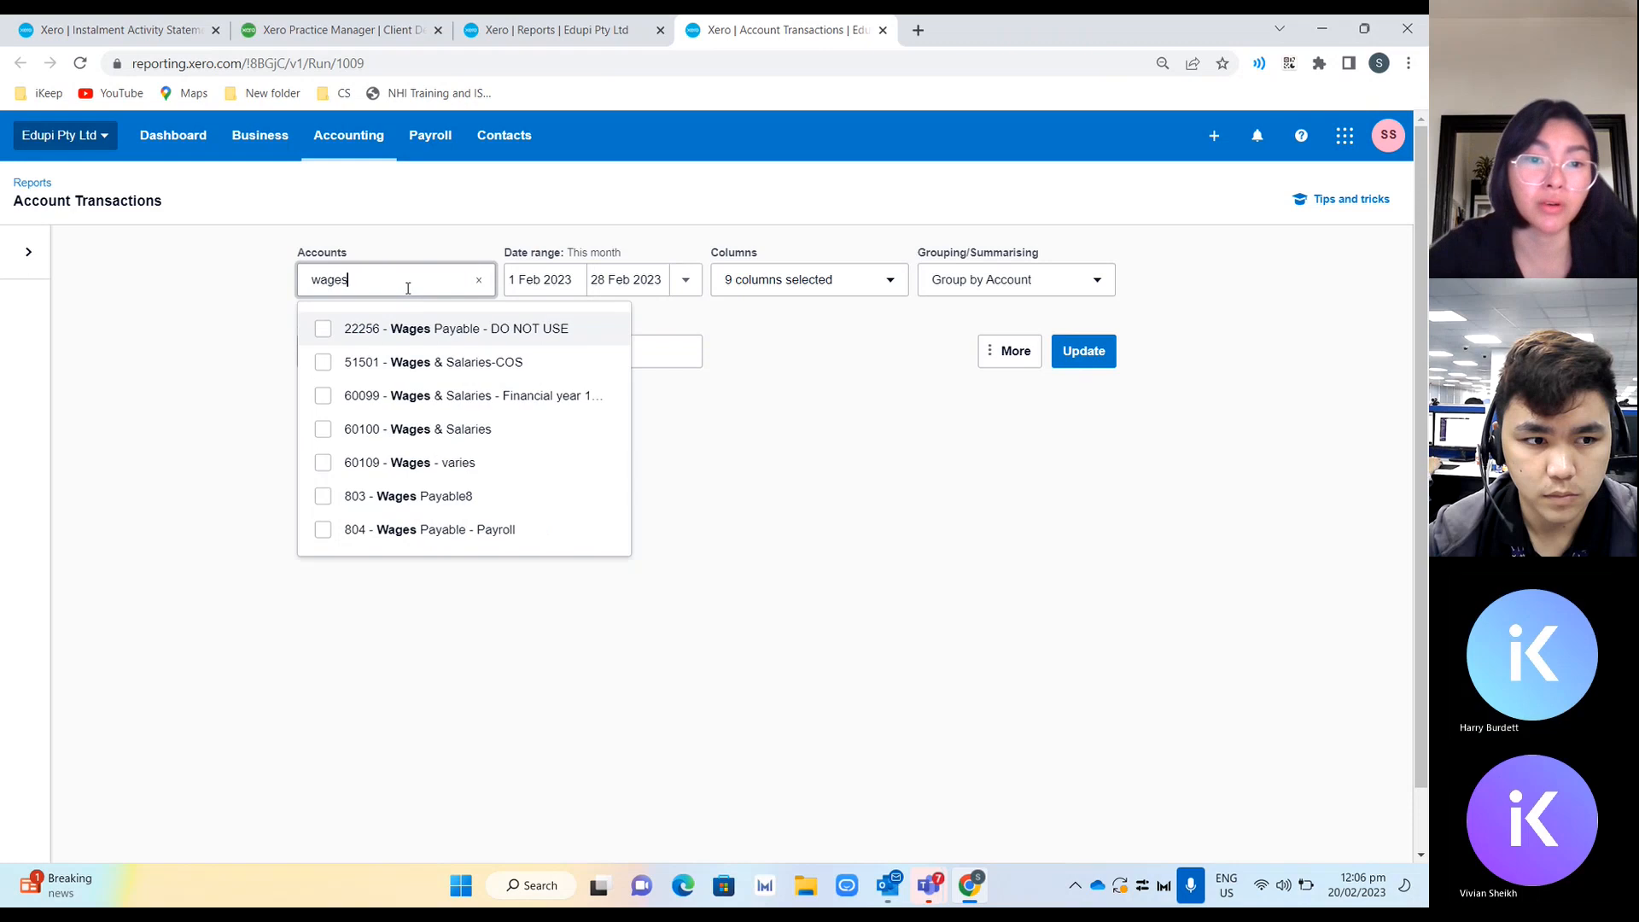
pyautogui.click(418, 531)
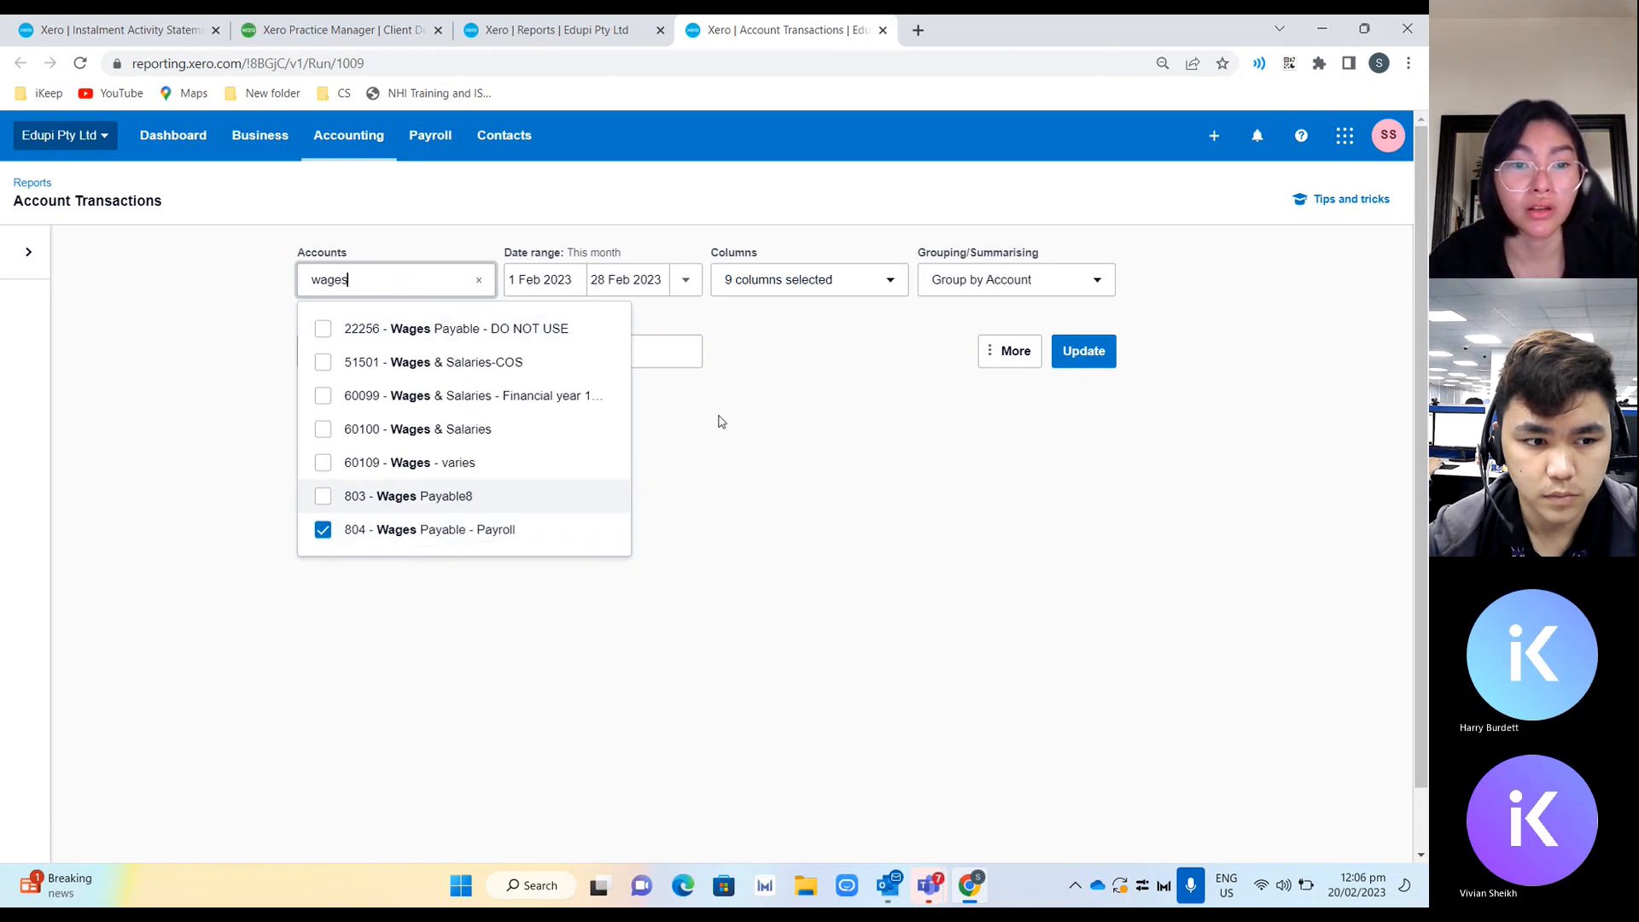
pyautogui.press('BackSpace')
pyautogui.press('BackSpace')
pyautogui.press('BackSpace')
pyautogui.press('BackSpace')
pyautogui.press('BackSpace')
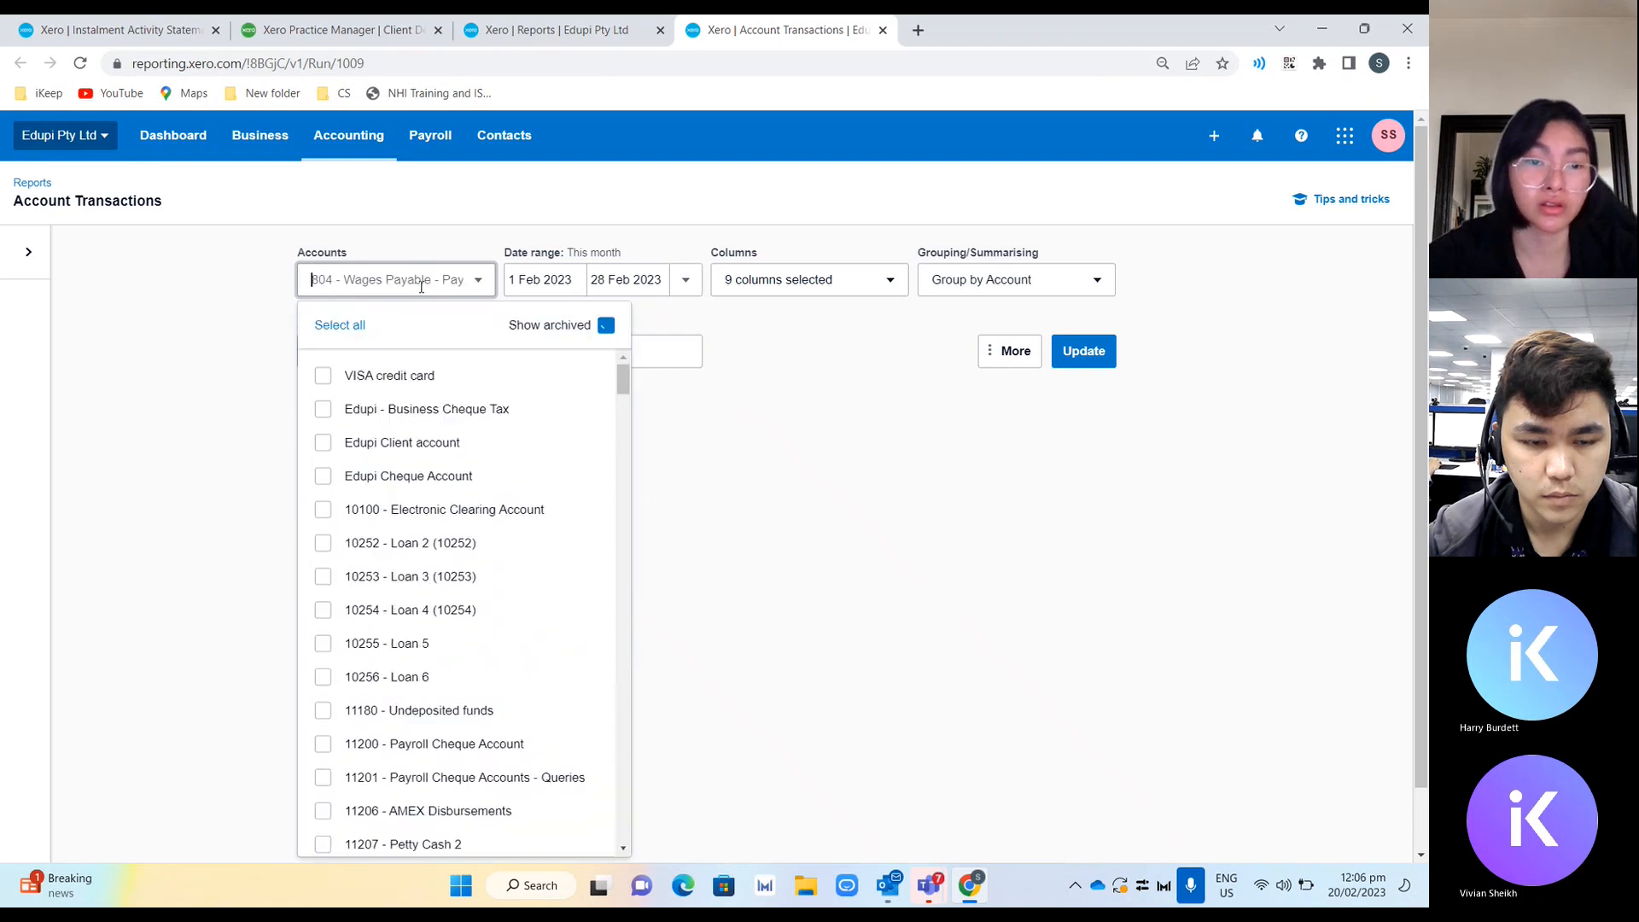
pyautogui.write('payg')
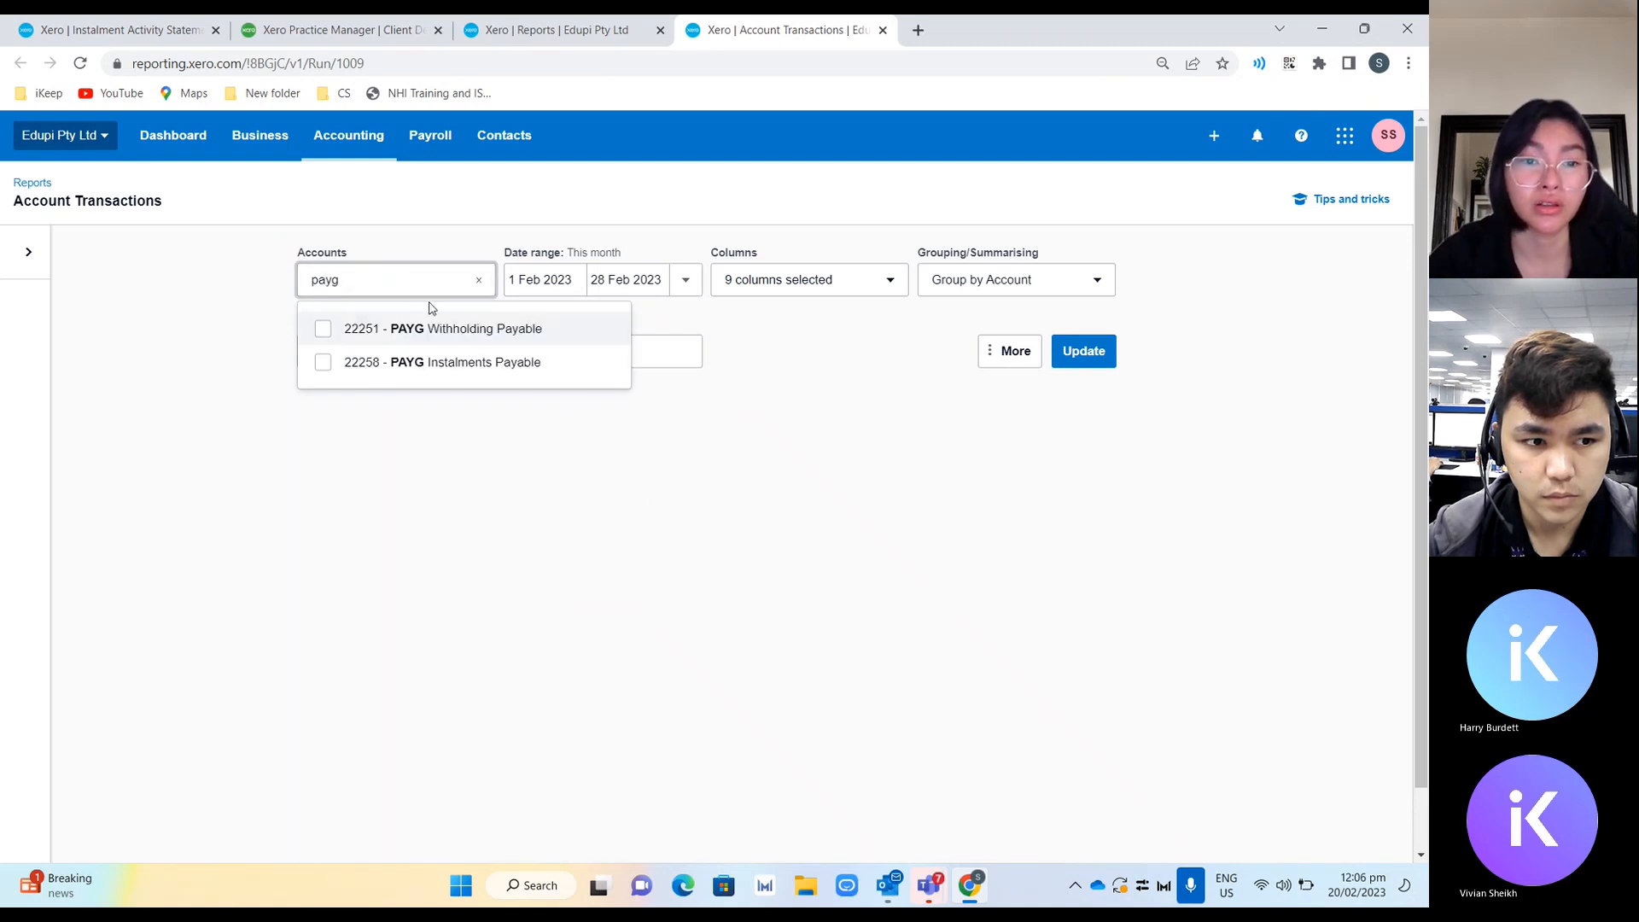
pyautogui.click(441, 334)
pyautogui.click(884, 402)
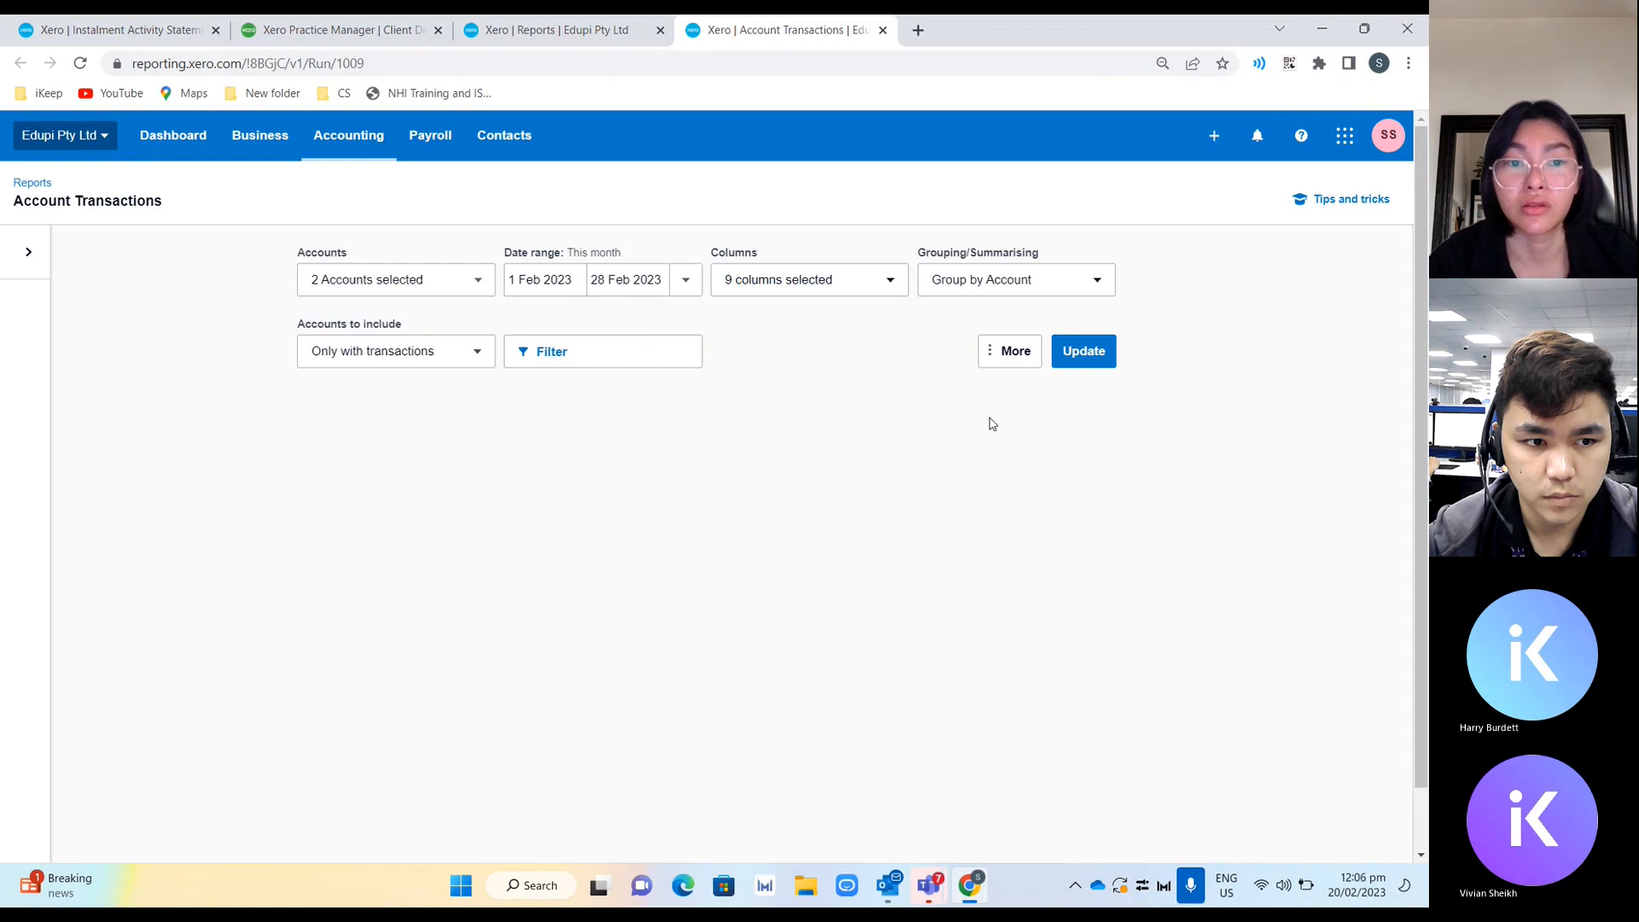
pyautogui.click(1093, 351)
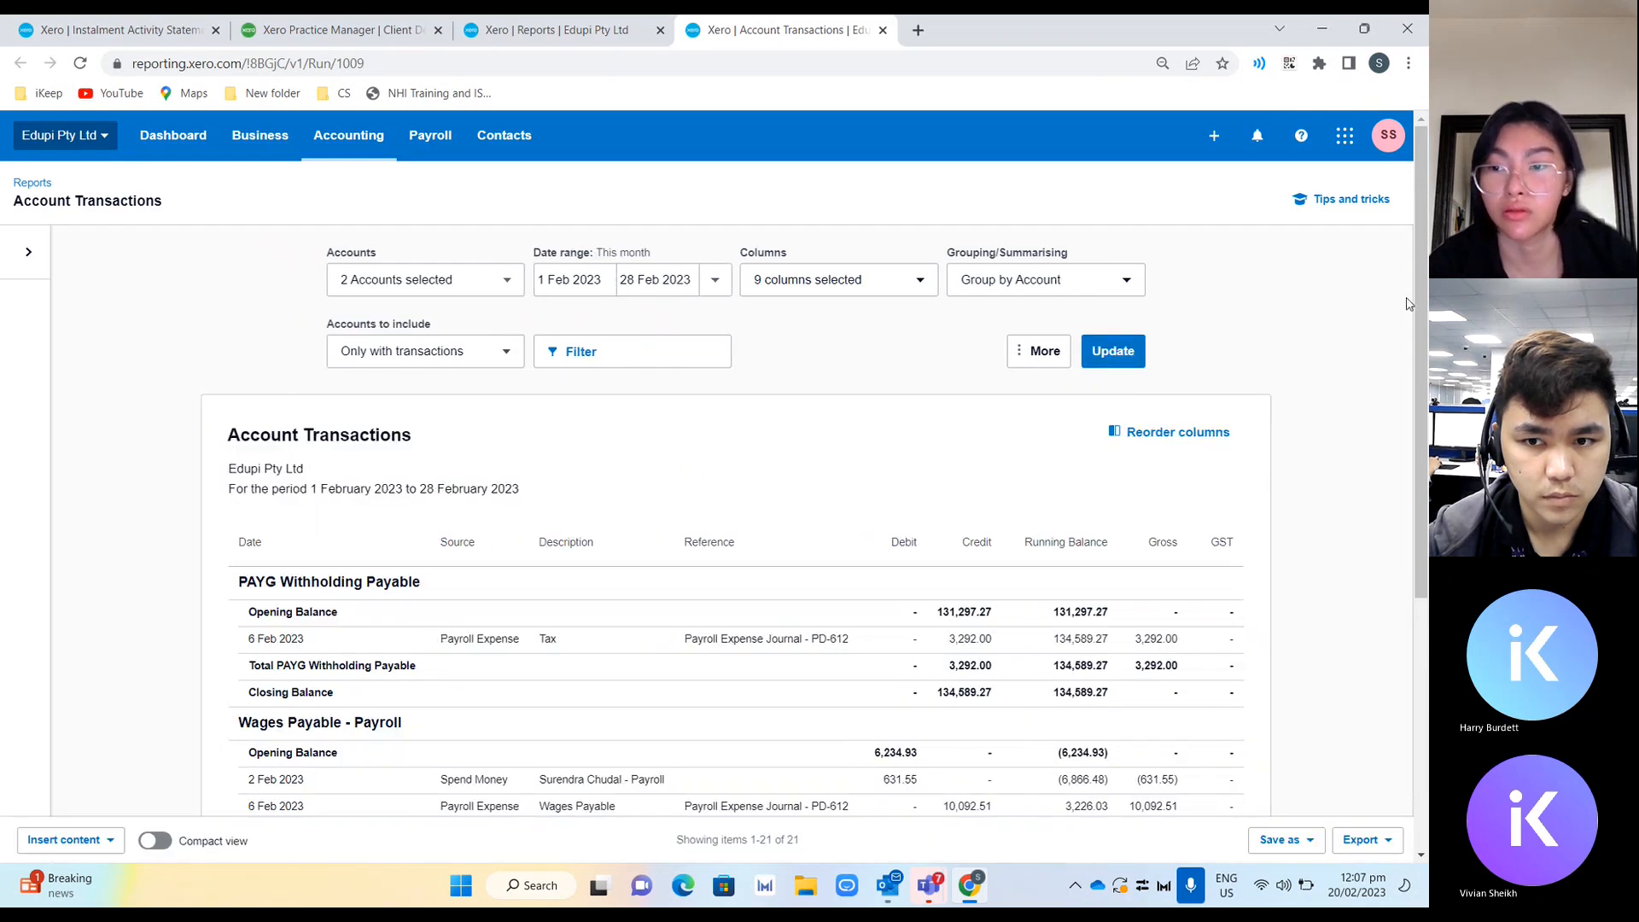
# Examine the wages payable closing balance and report totals against the activity statement figures.
pyautogui.moveTo(1417, 295); pyautogui.dragTo(1403, 631)
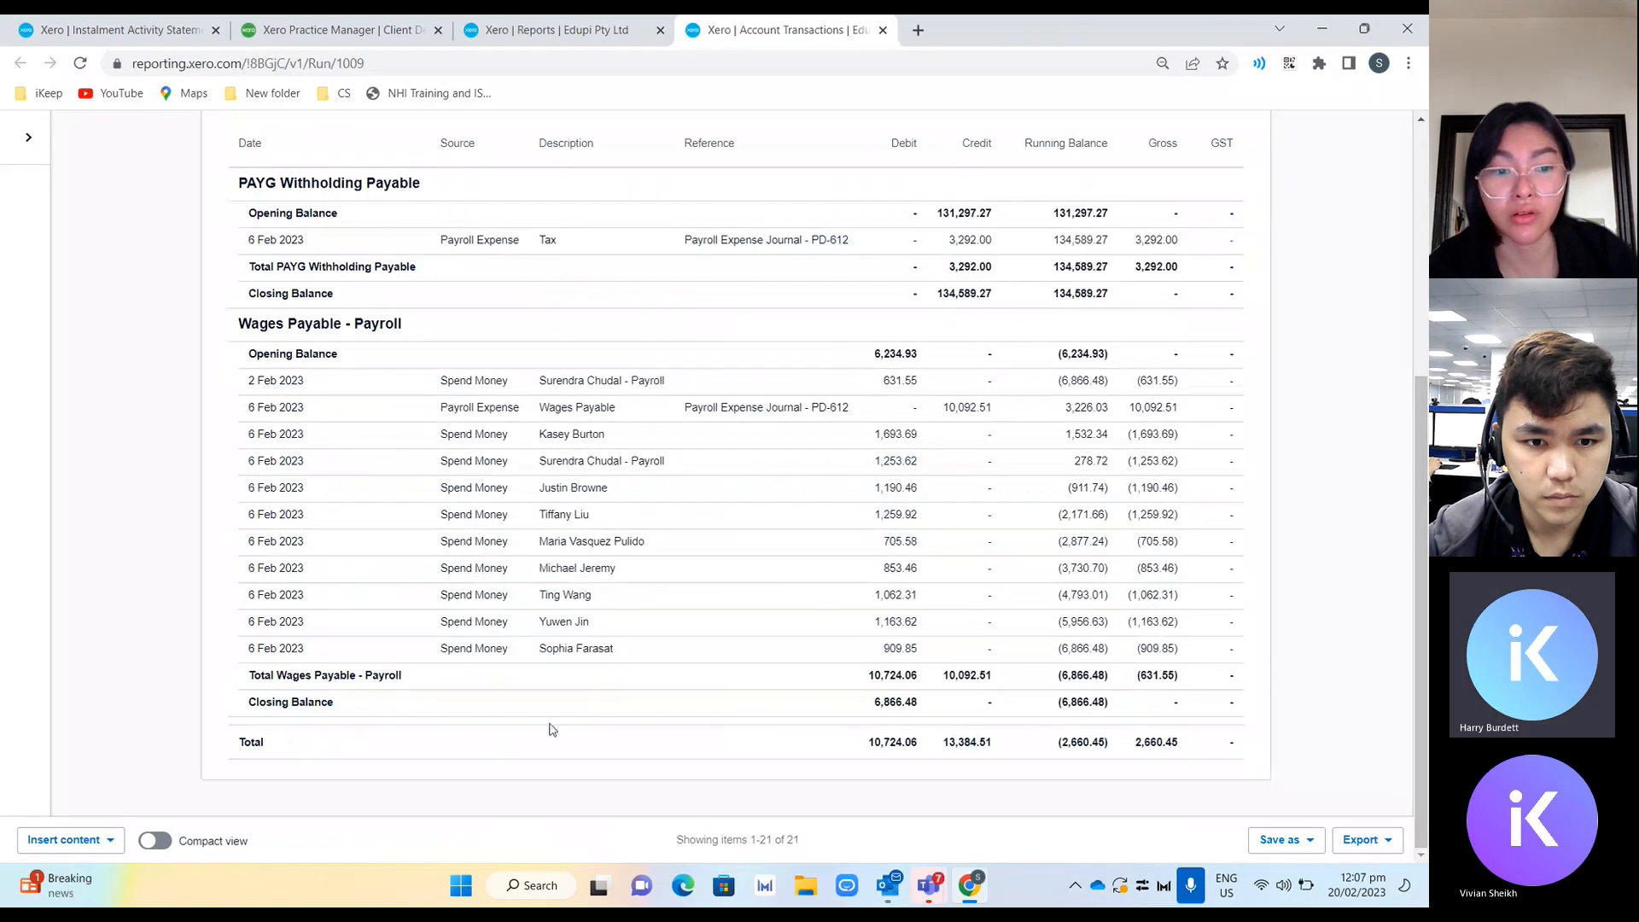
pyautogui.moveTo(292, 705); pyautogui.dragTo(1295, 695)
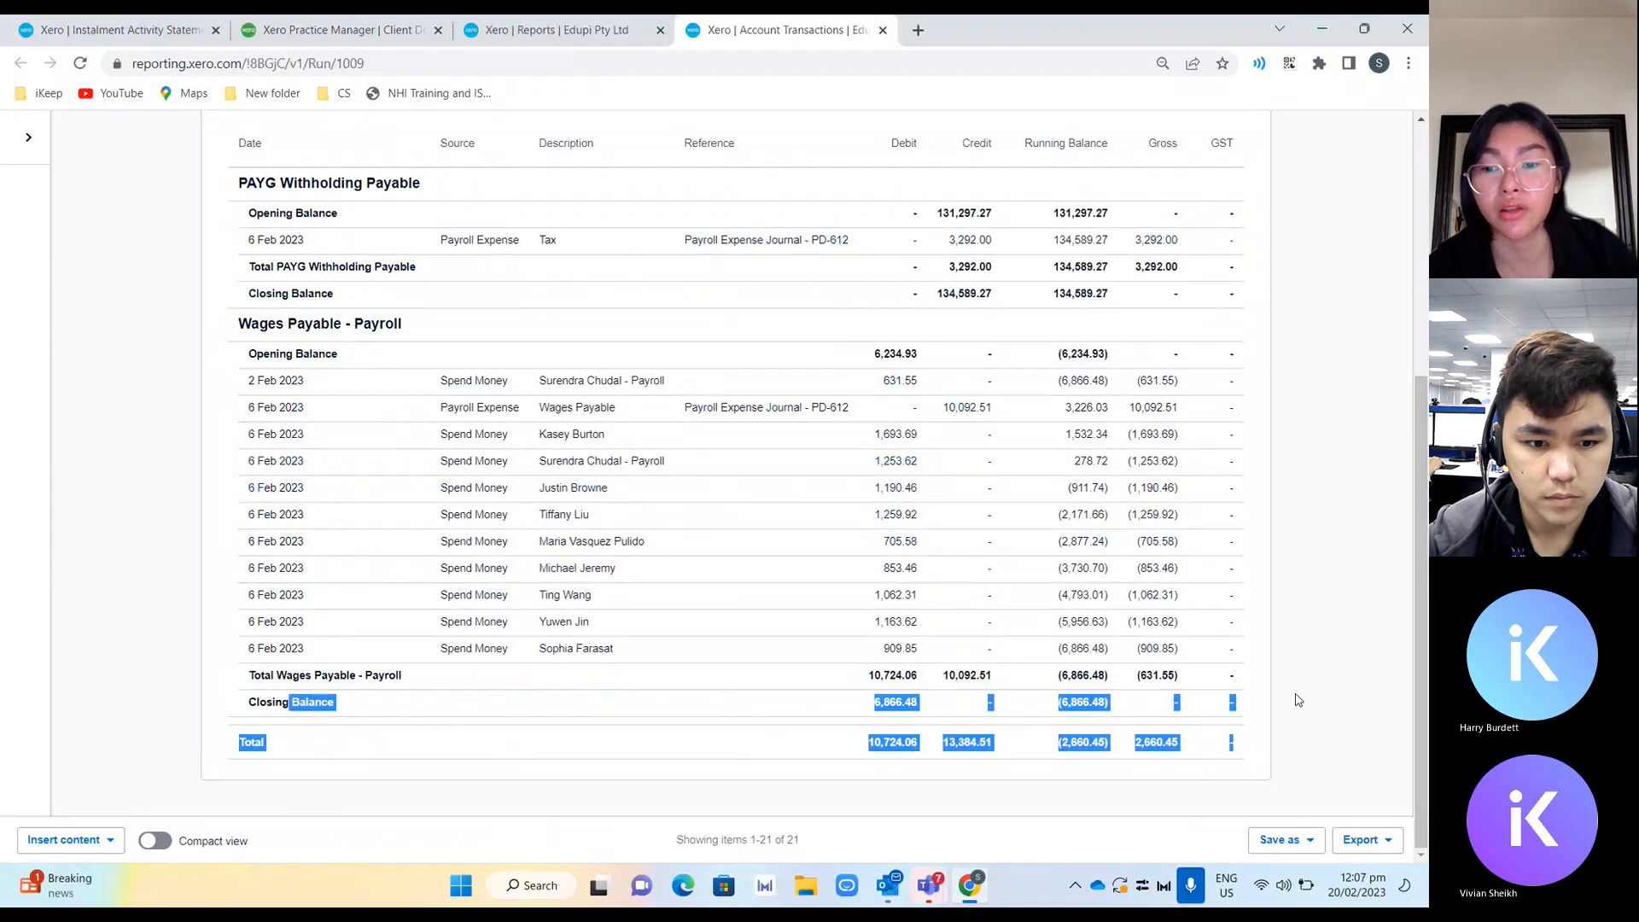
pyautogui.click(1033, 705)
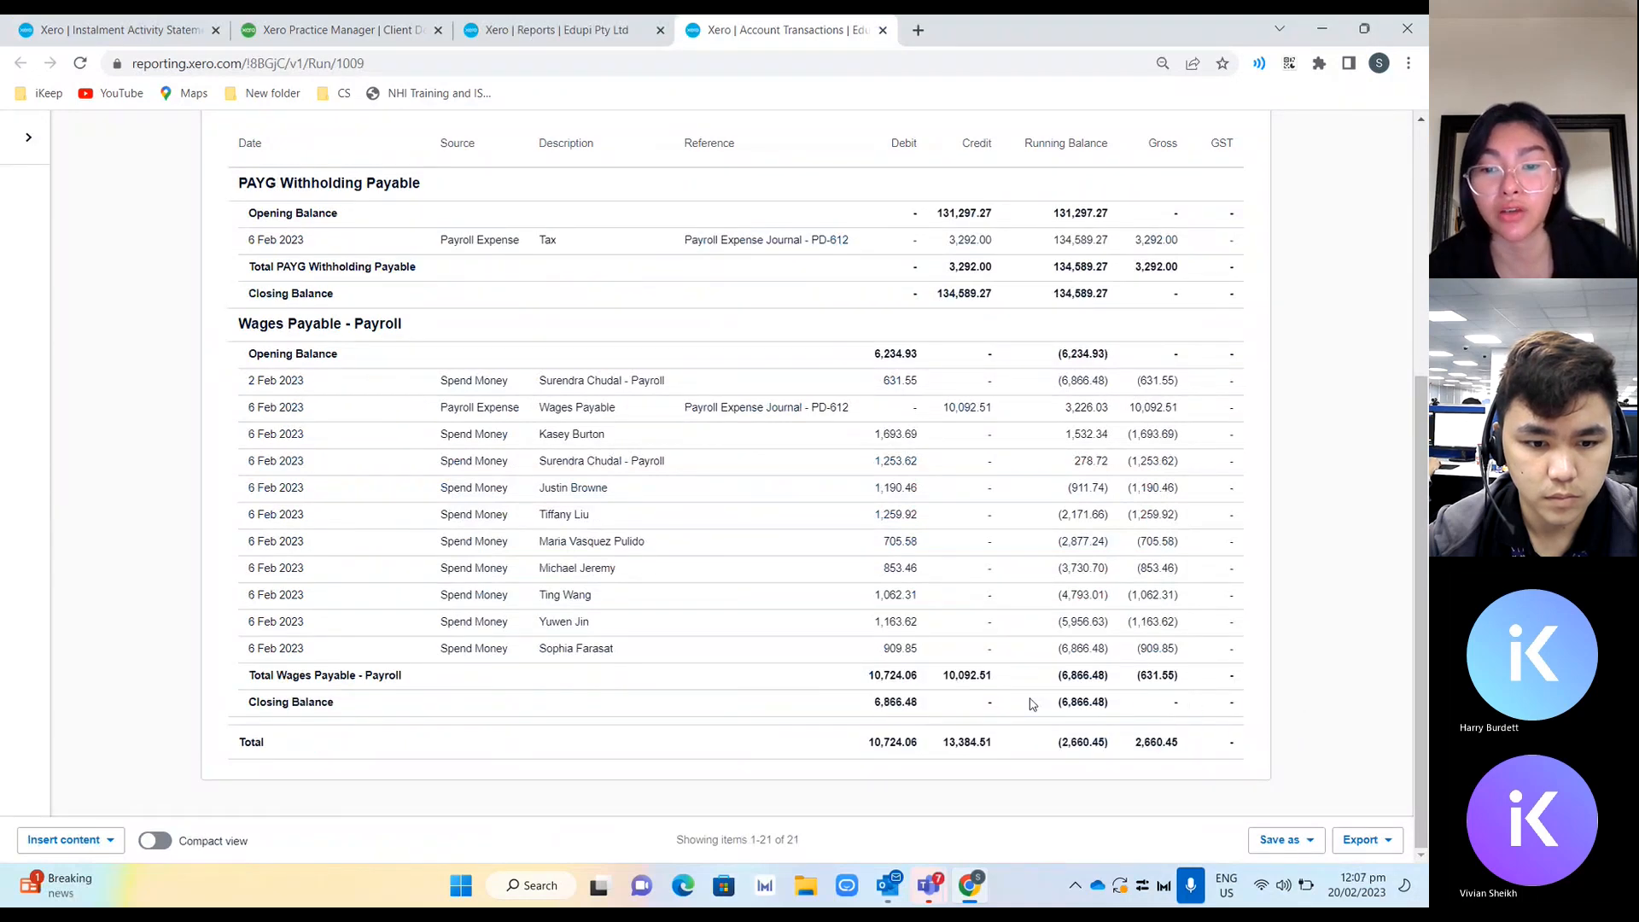
pyautogui.doubleClick(901, 699)
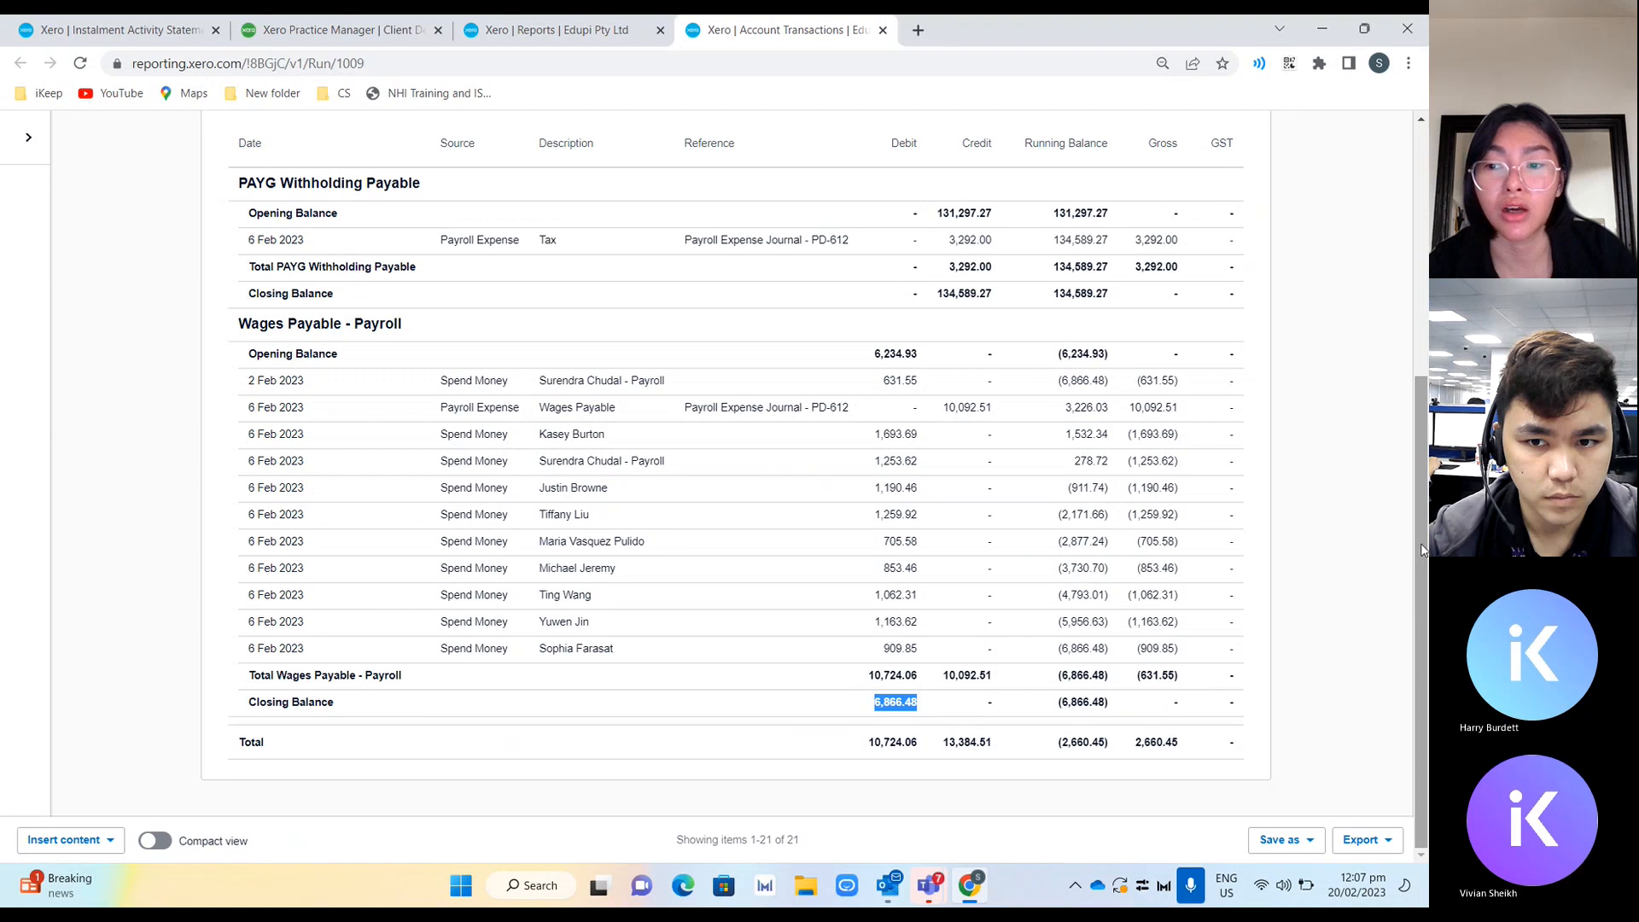
pyautogui.scroll(1, 1267, 450)
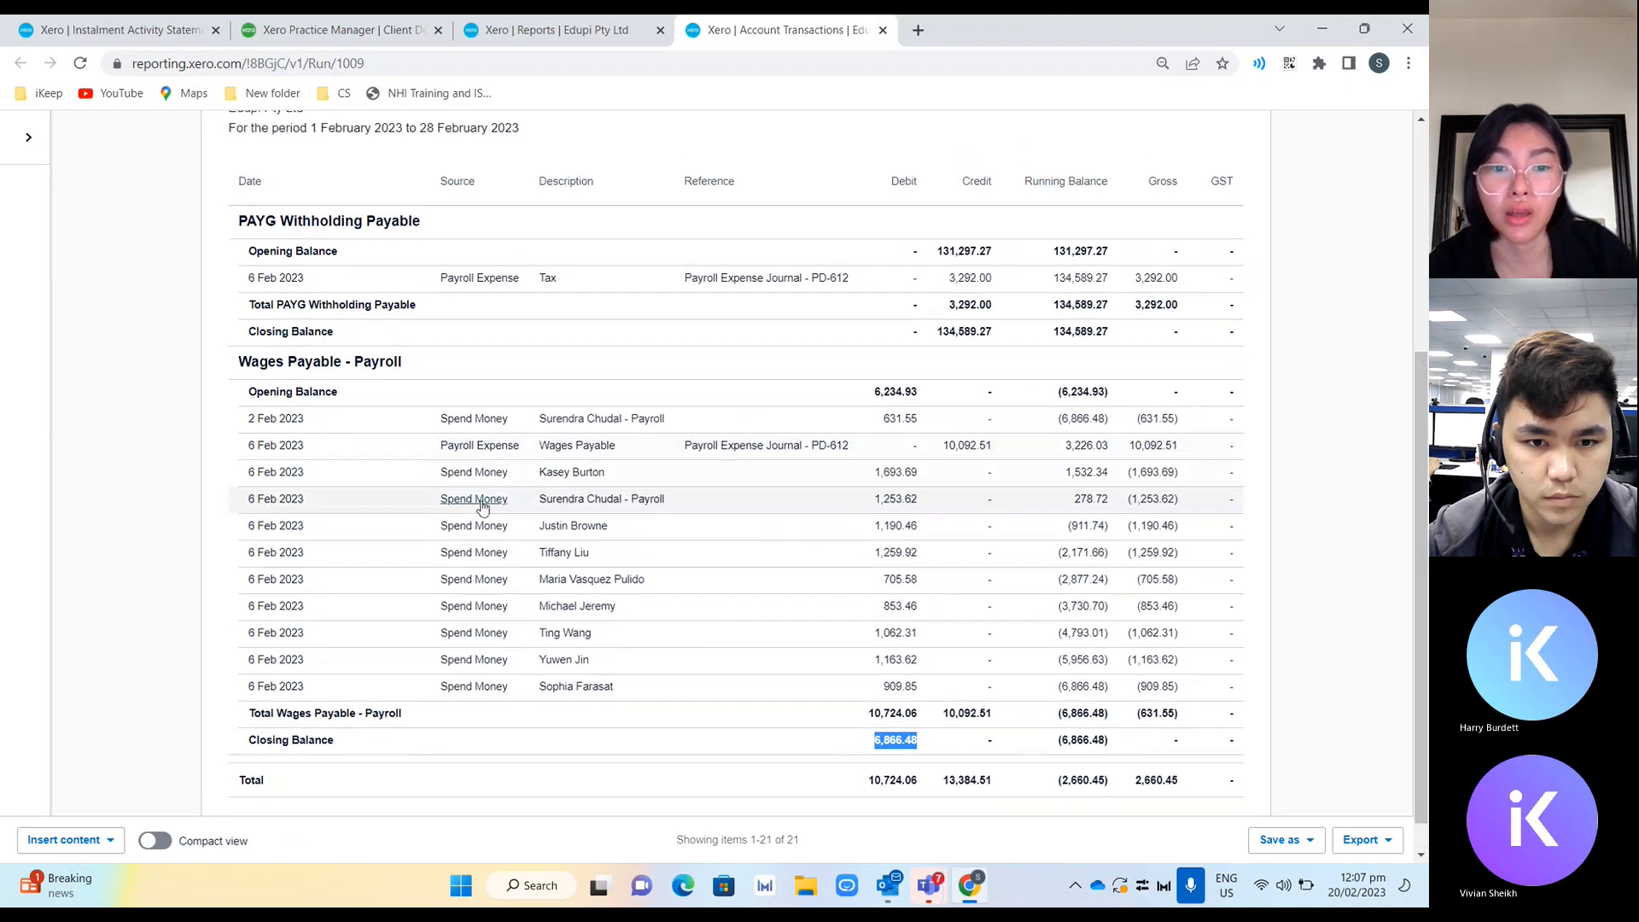
pyautogui.click(902, 778)
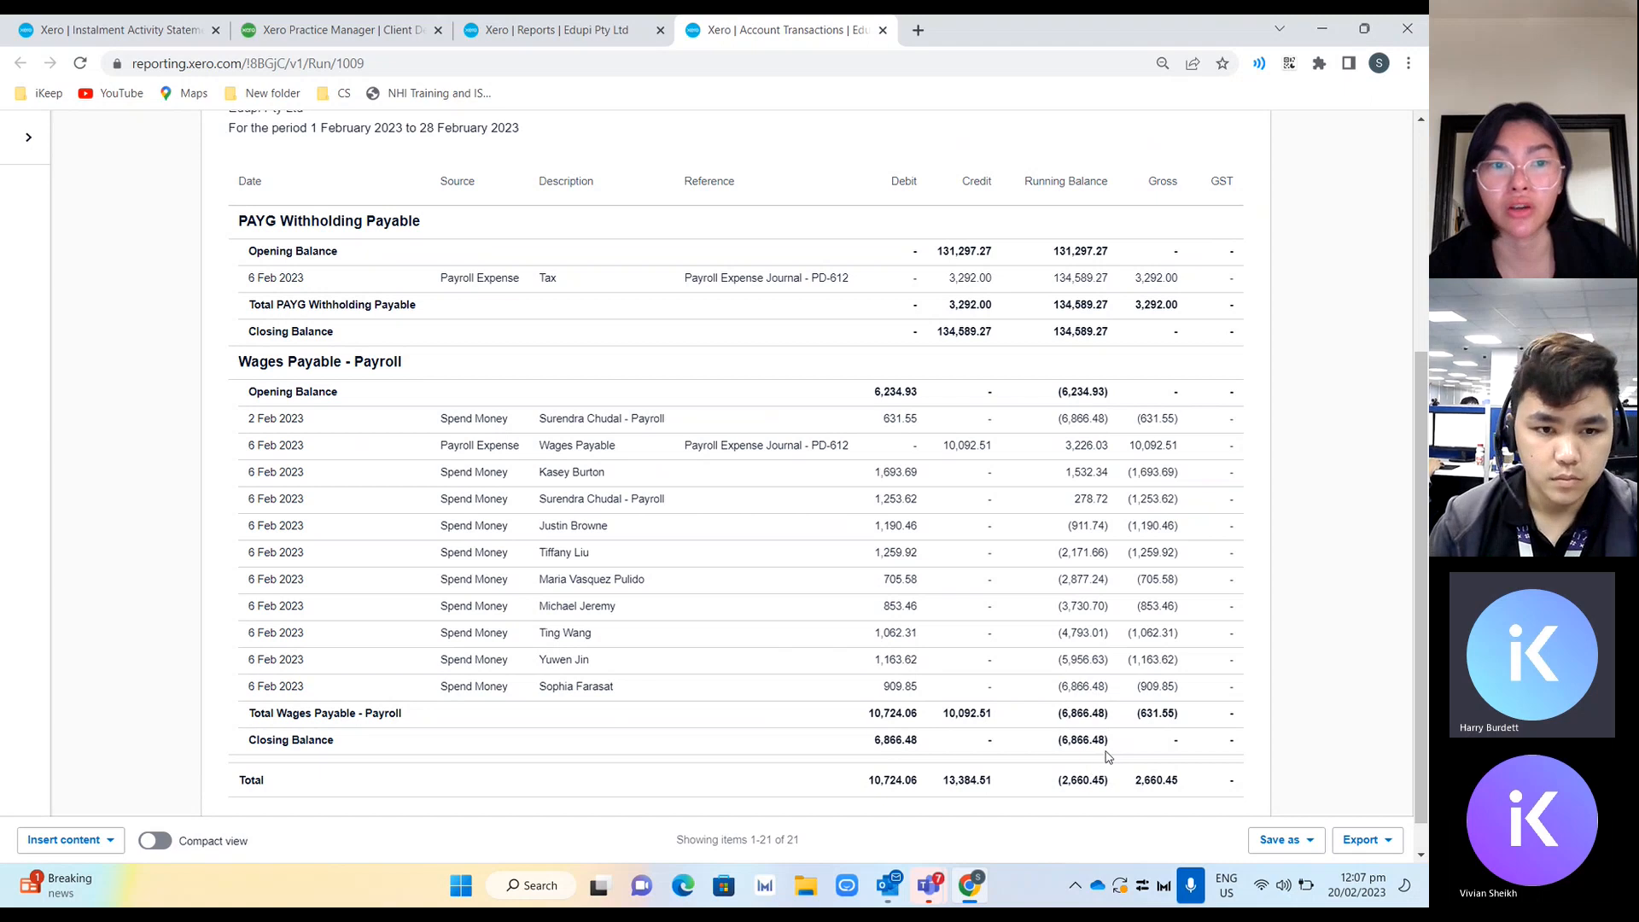
pyautogui.doubleClick(894, 741)
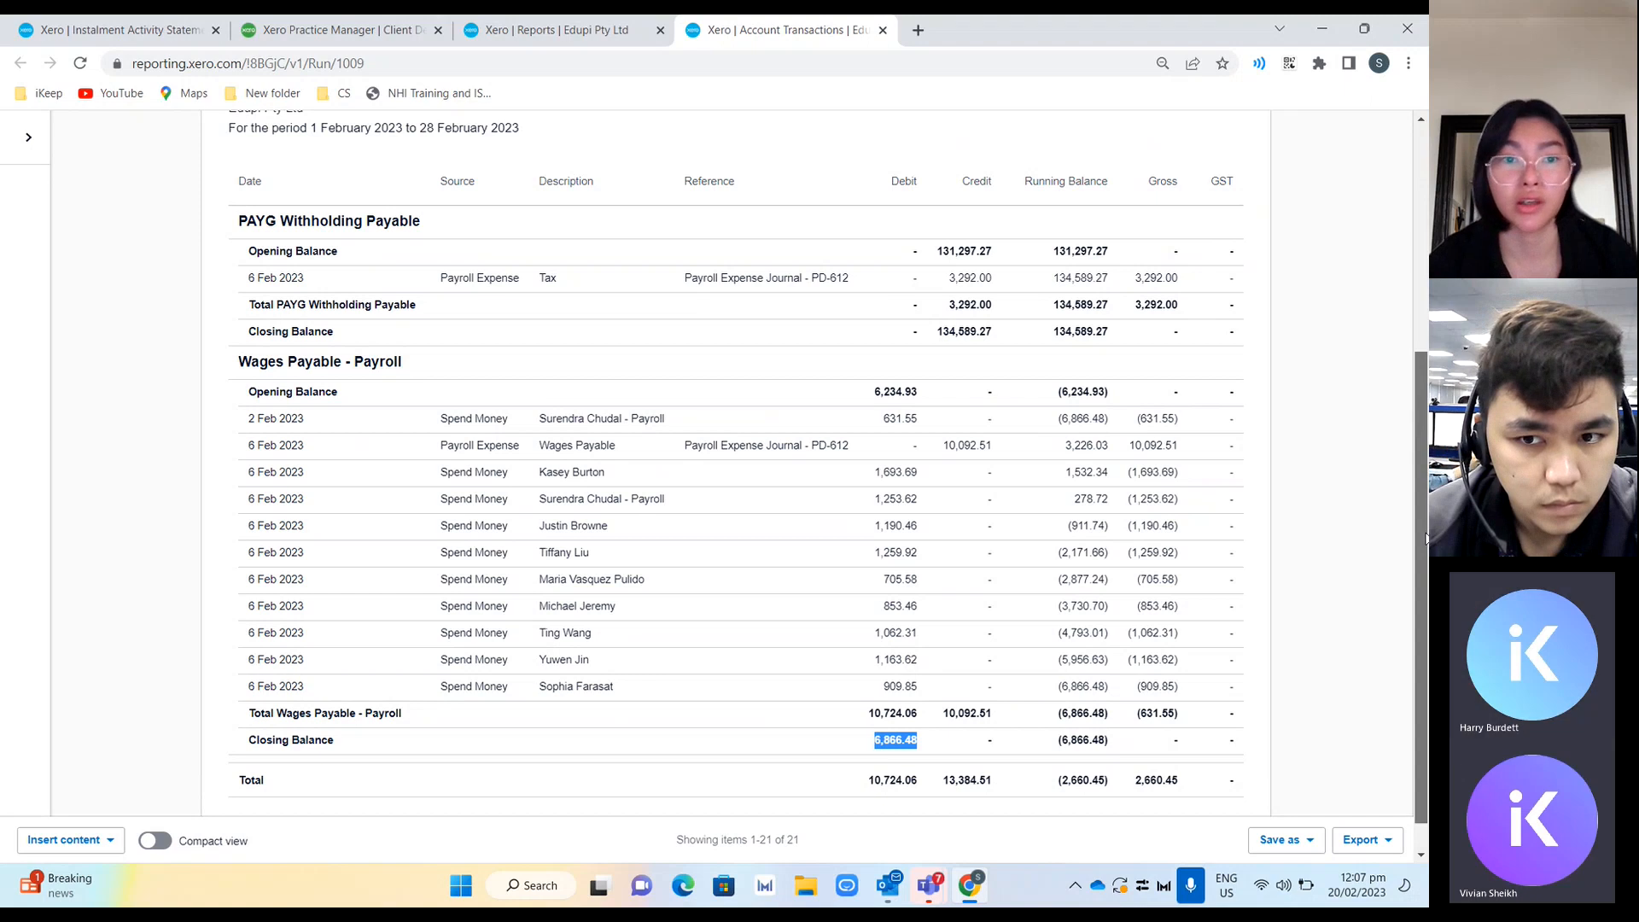
pyautogui.scroll(5, 740, 210)
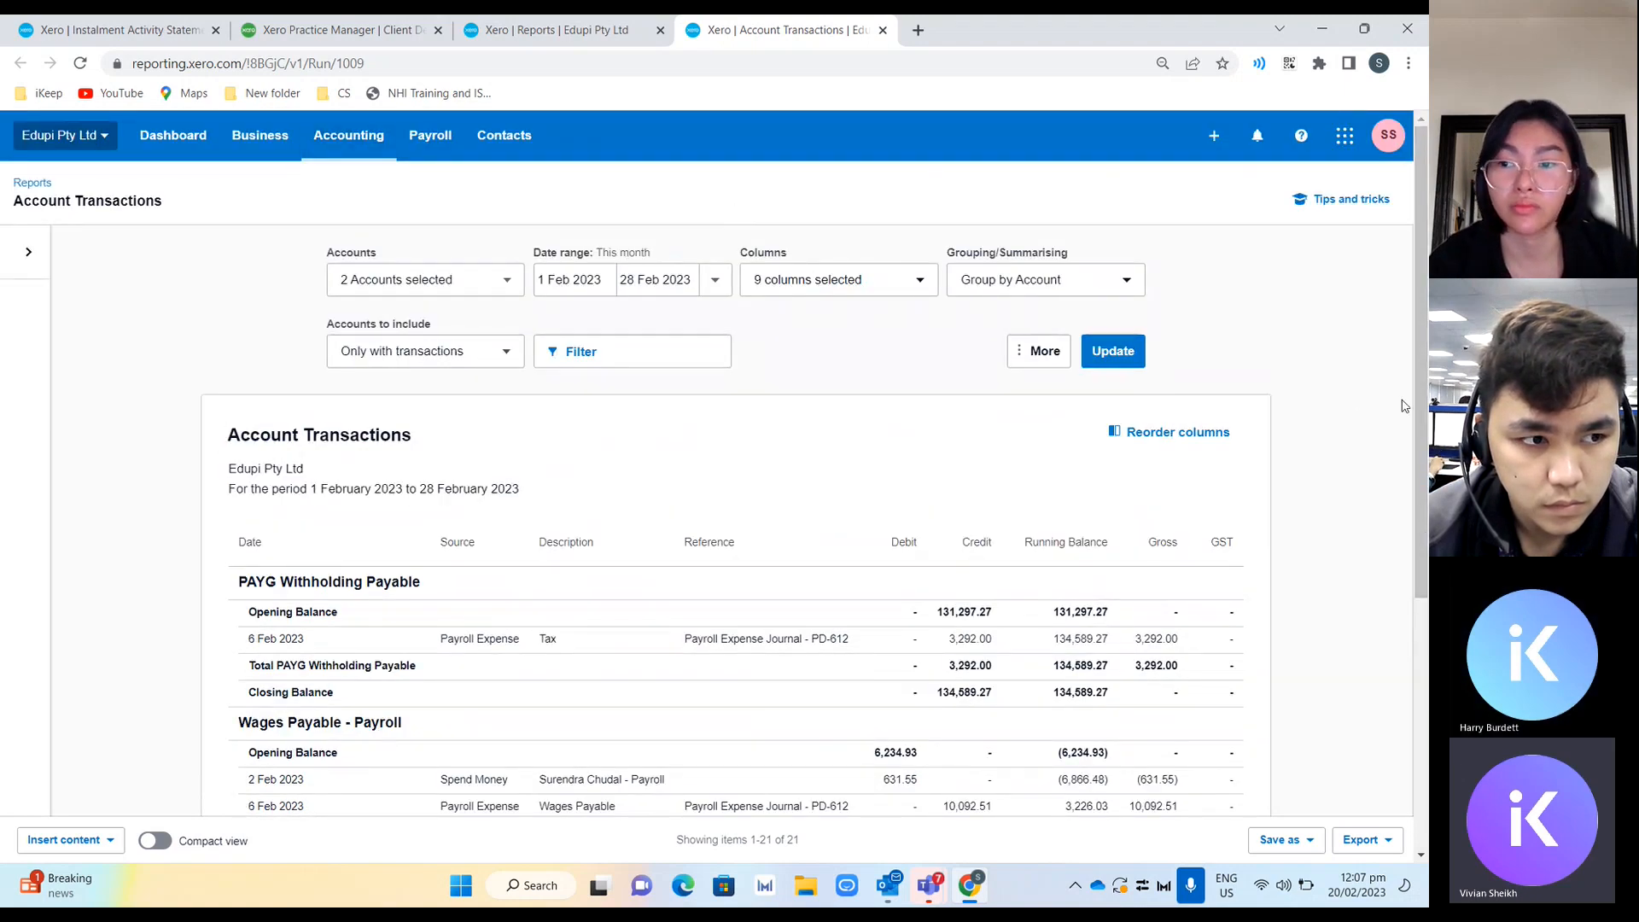
# Open the Payroll Activity Summary report from a new reports tab.
pyautogui.click(348, 137)
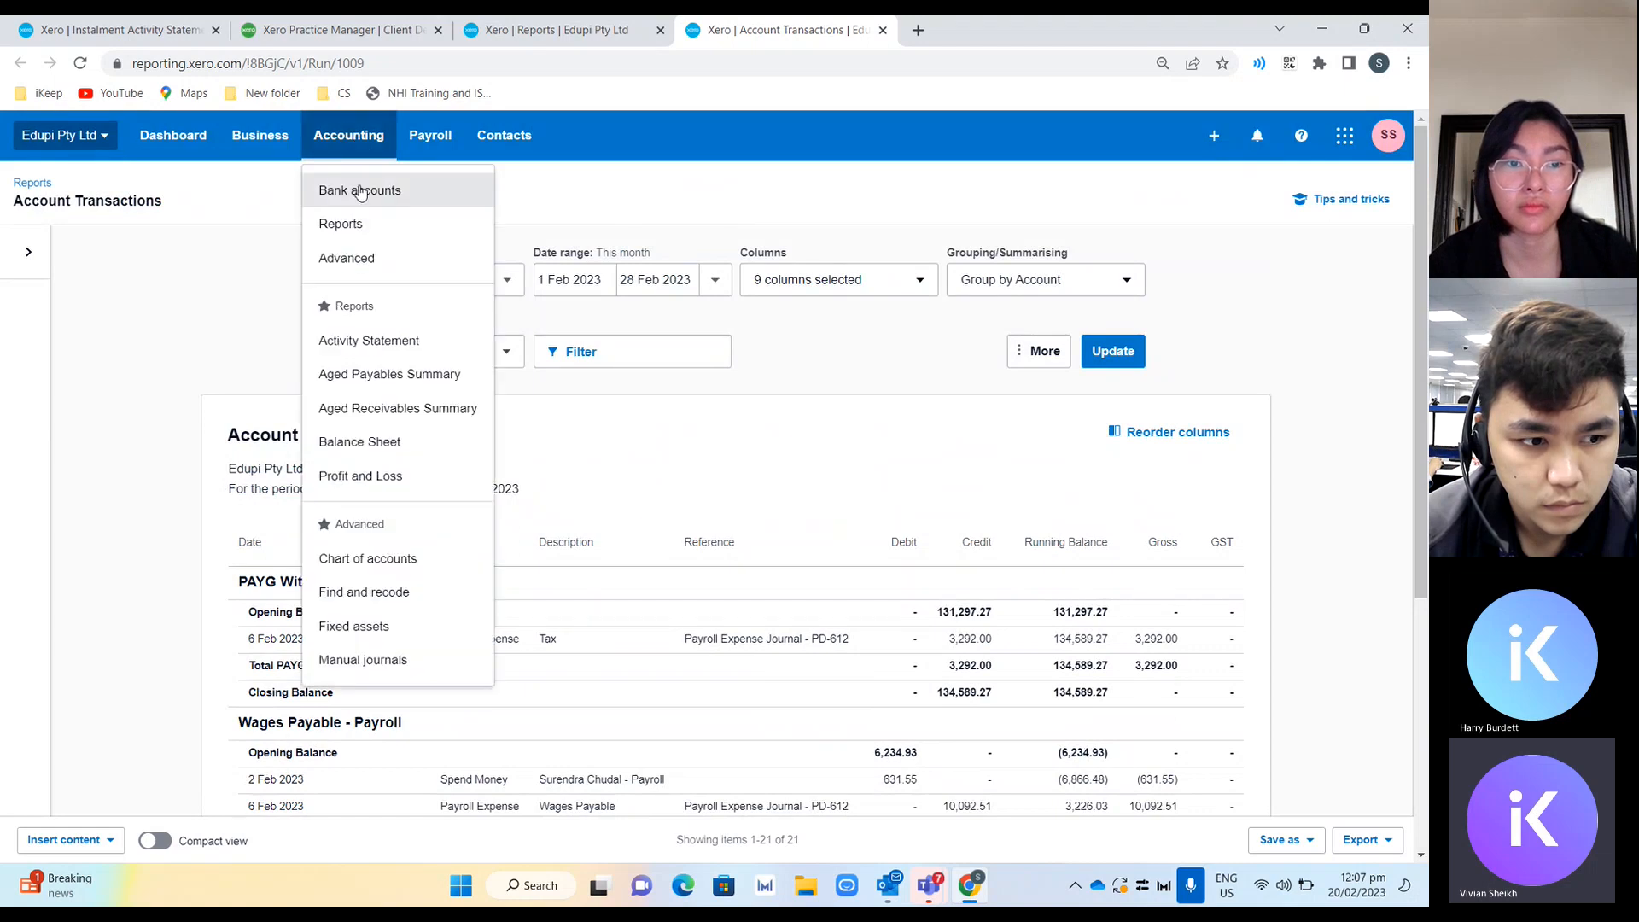
pyautogui.keyDown('ctrl'); pyautogui.click(358, 223); pyautogui.keyUp('ctrl')
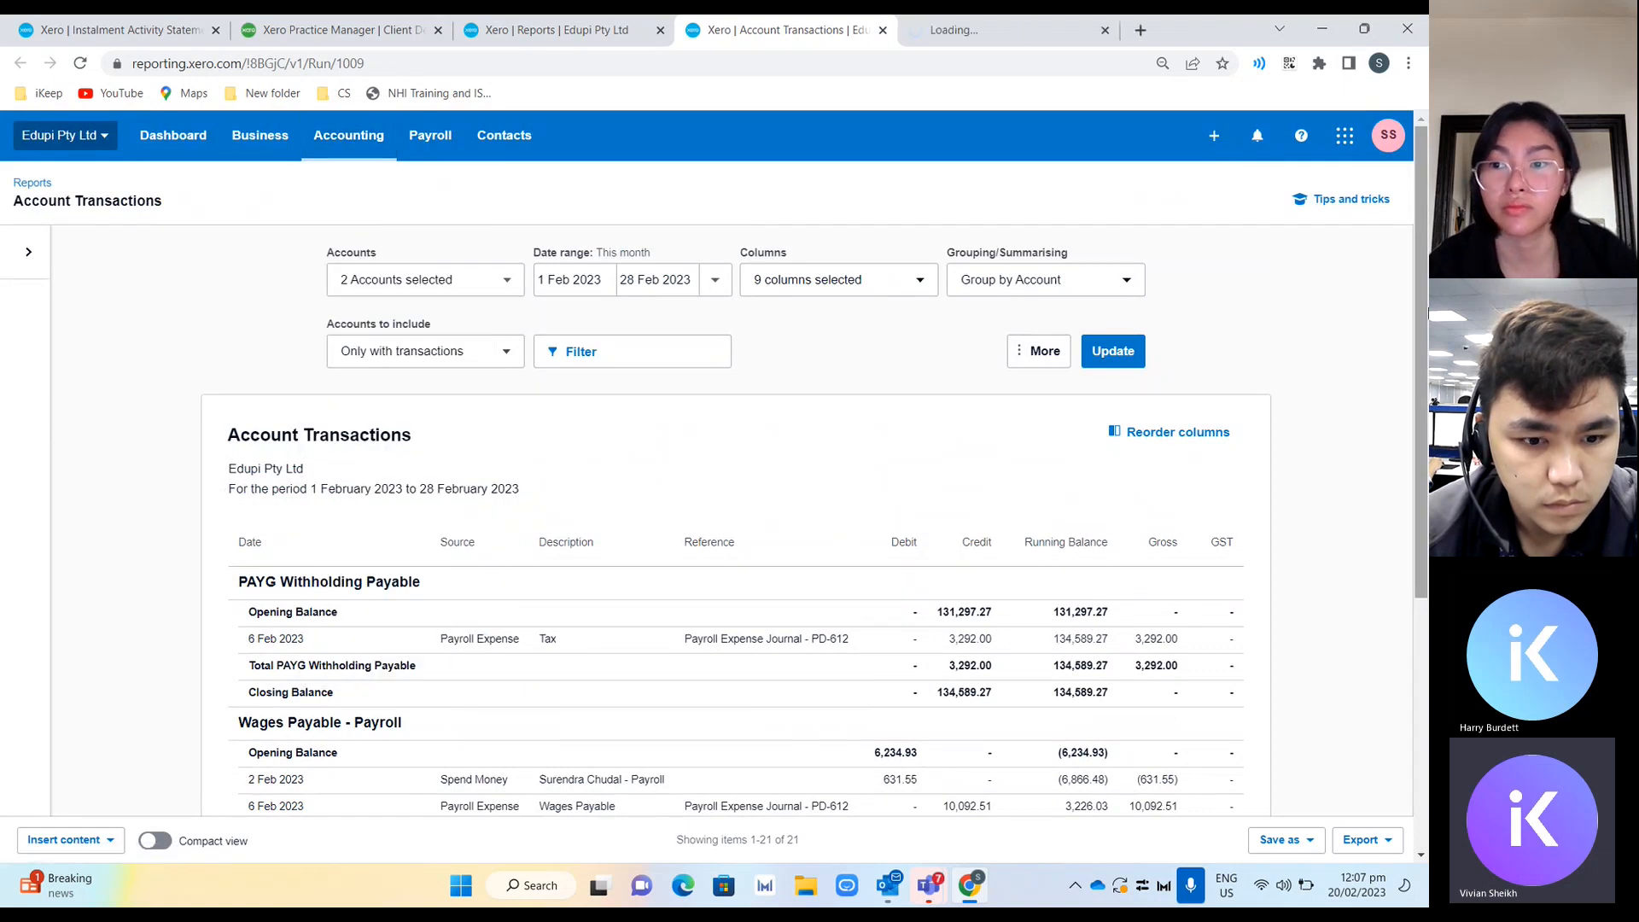
pyautogui.moveTo(1423, 314); pyautogui.dragTo(1391, 480)
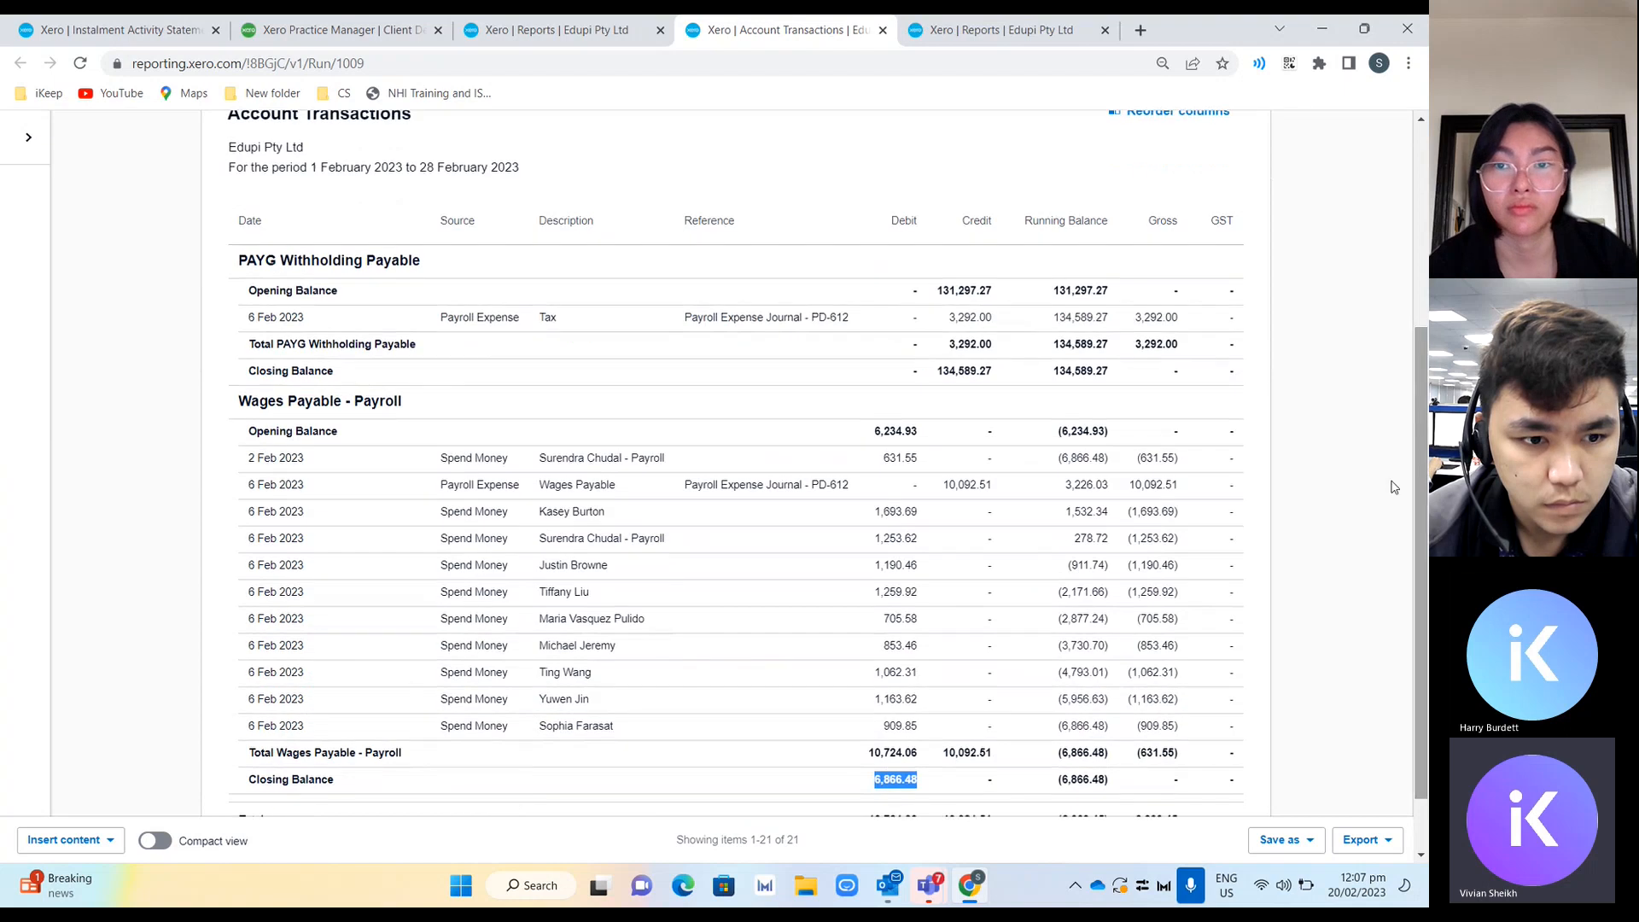
pyautogui.click(1049, 37)
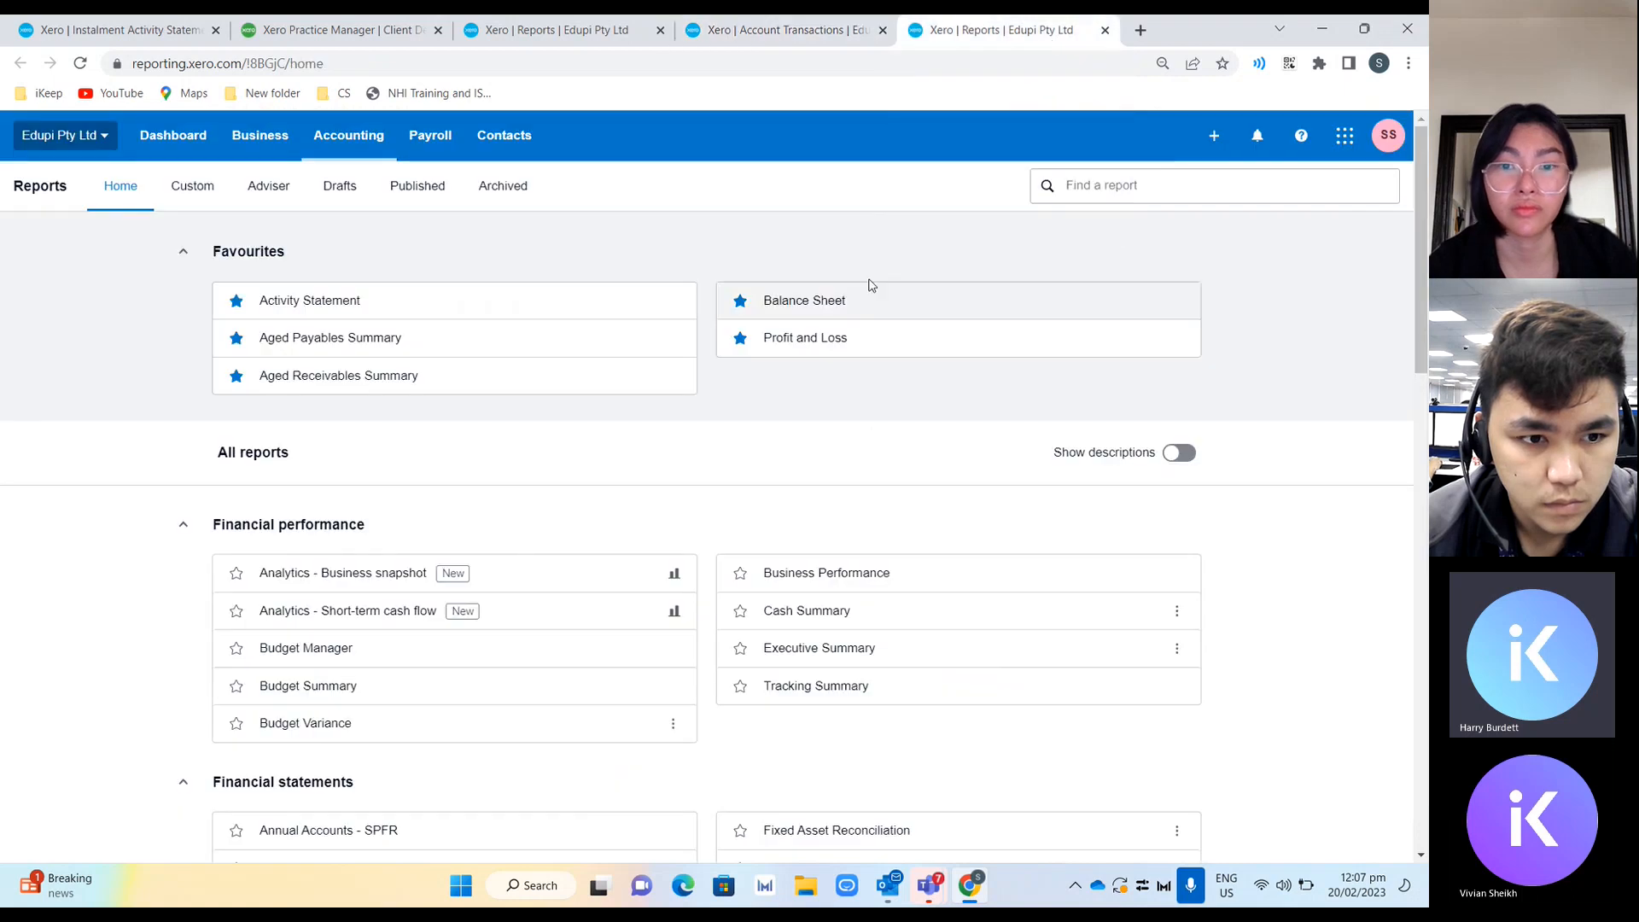
pyautogui.click(1164, 193)
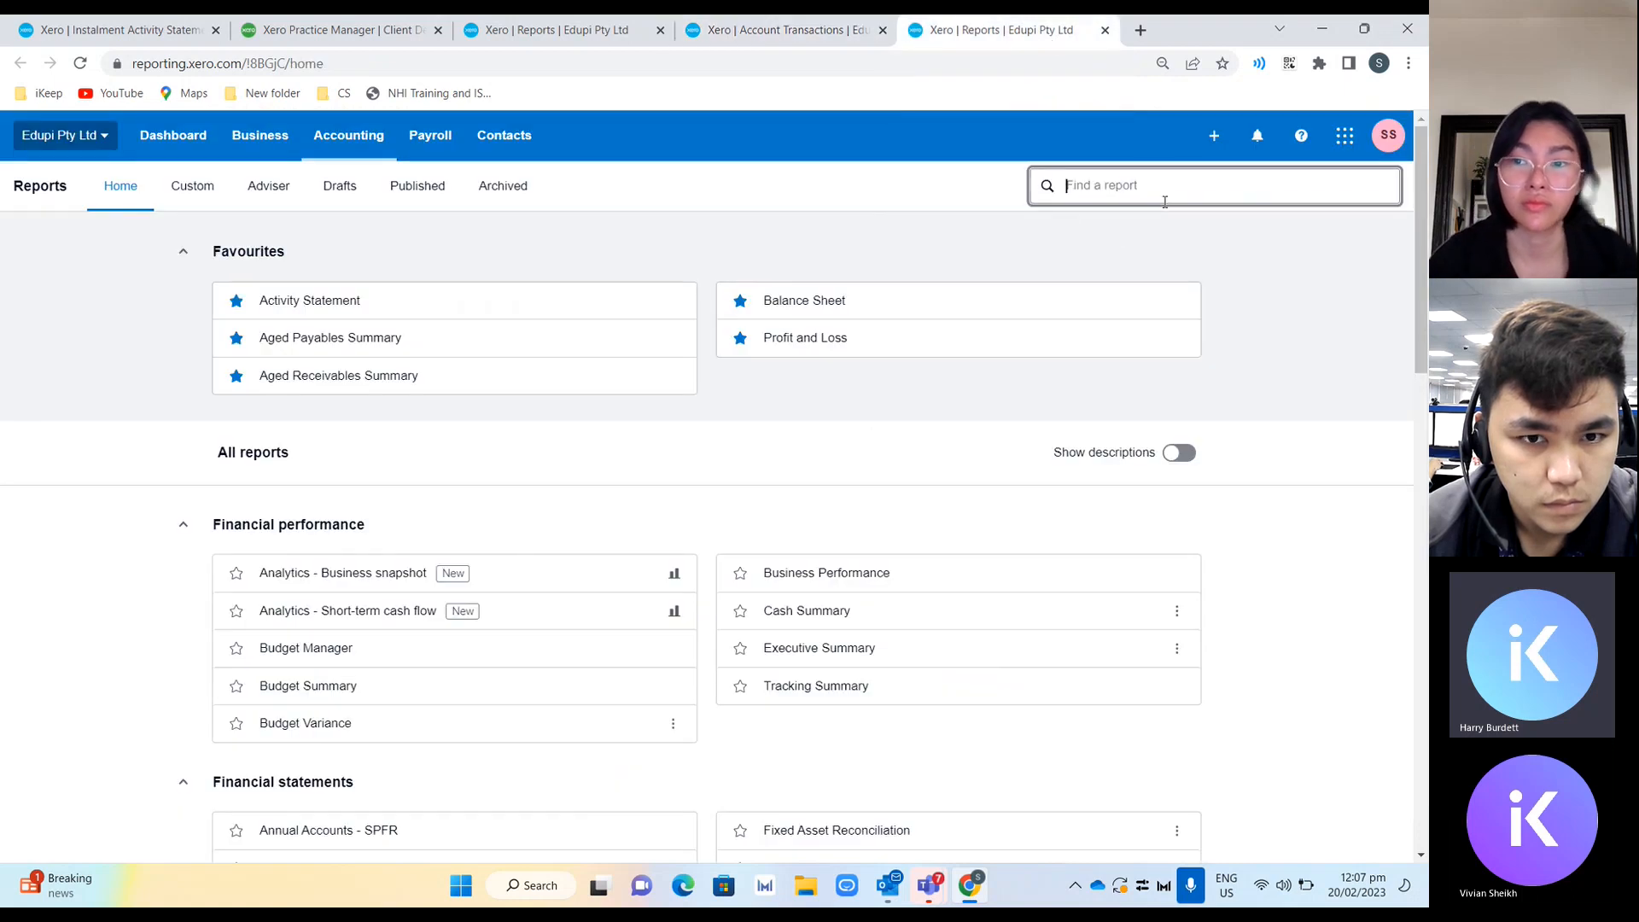
pyautogui.moveTo(1422, 270); pyautogui.dragTo(1423, 590)
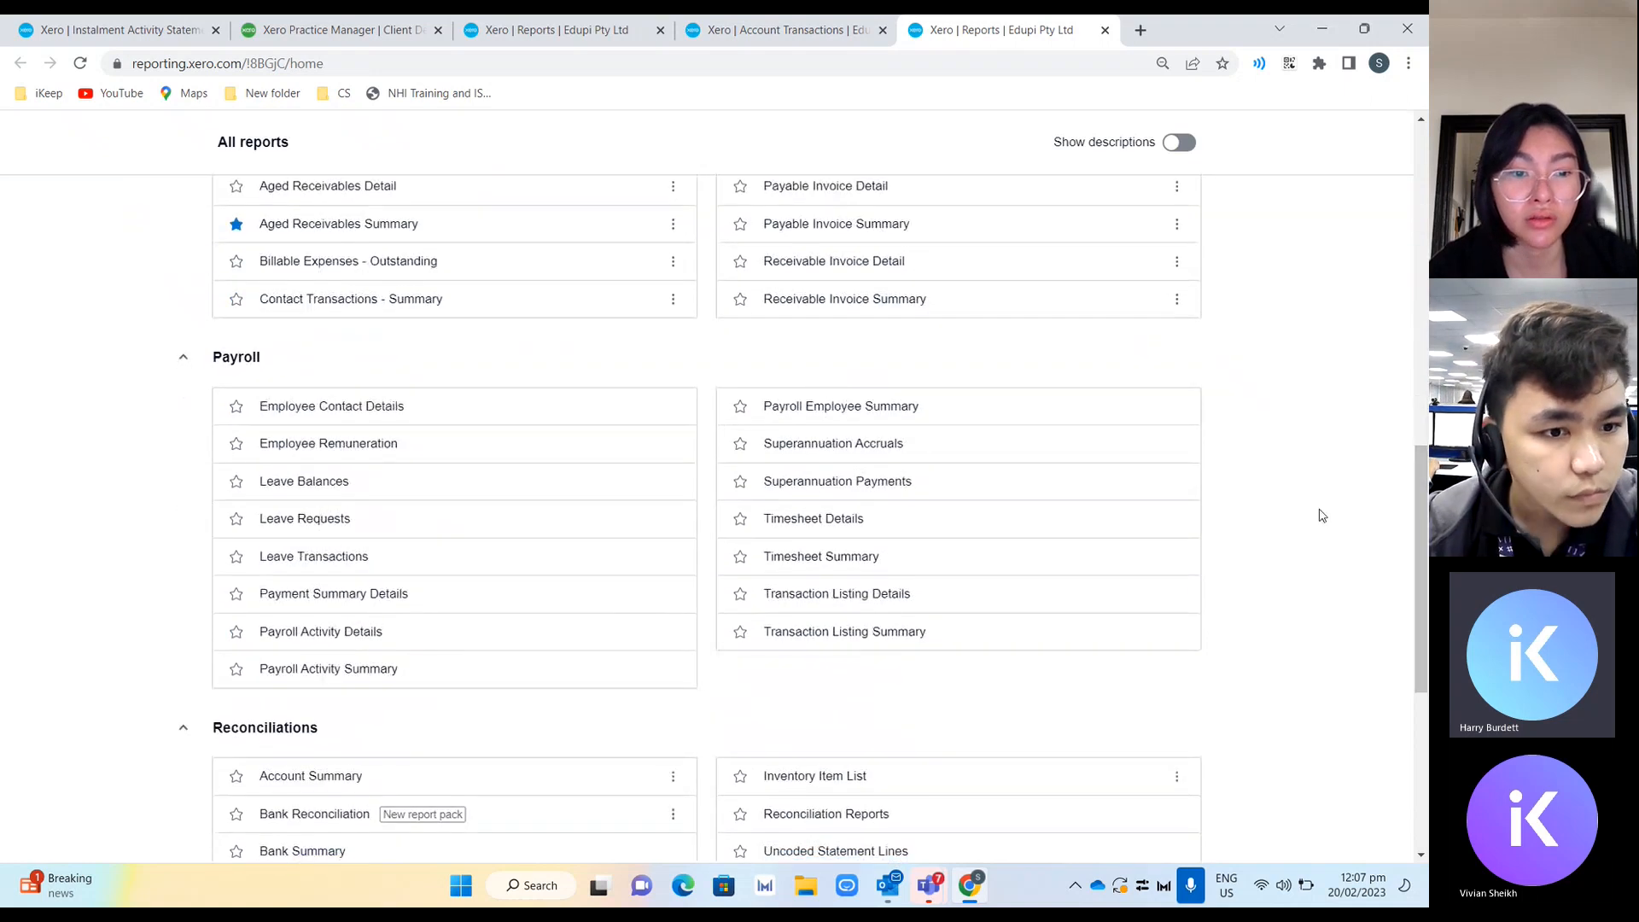
pyautogui.keyDown('ctrl'); pyautogui.click(380, 671); pyautogui.keyUp('ctrl')
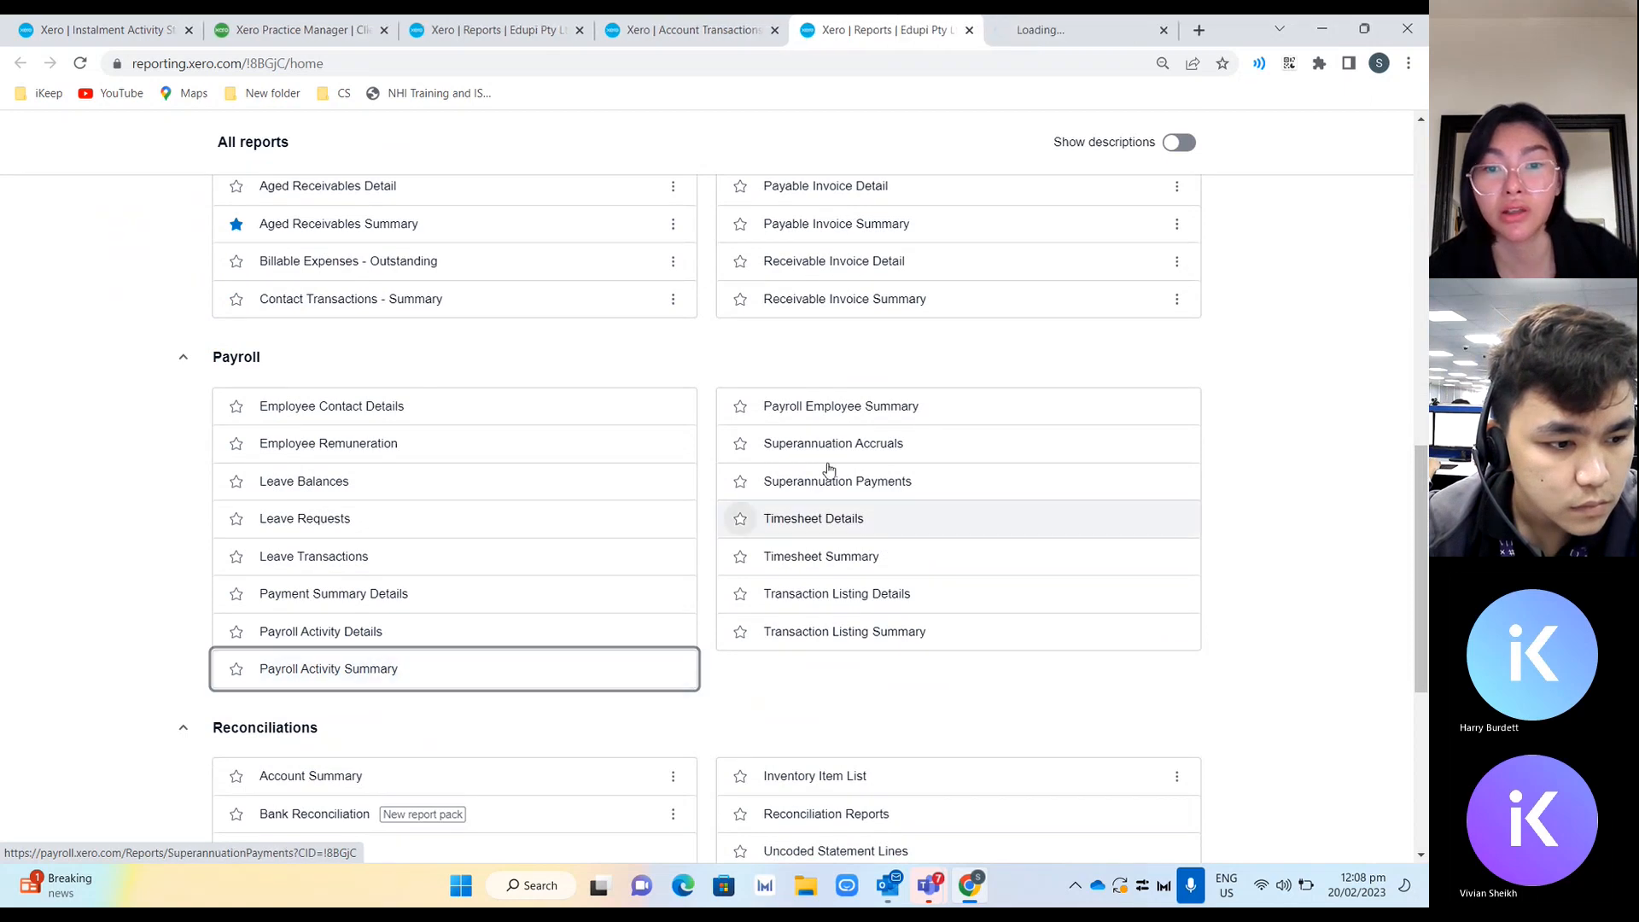
# Run the Payroll Activity Summary and Payroll Employee Summary reports for this month, each in its own tab.
pyautogui.keyDown('ctrl'); pyautogui.click(873, 417); pyautogui.keyUp('ctrl')
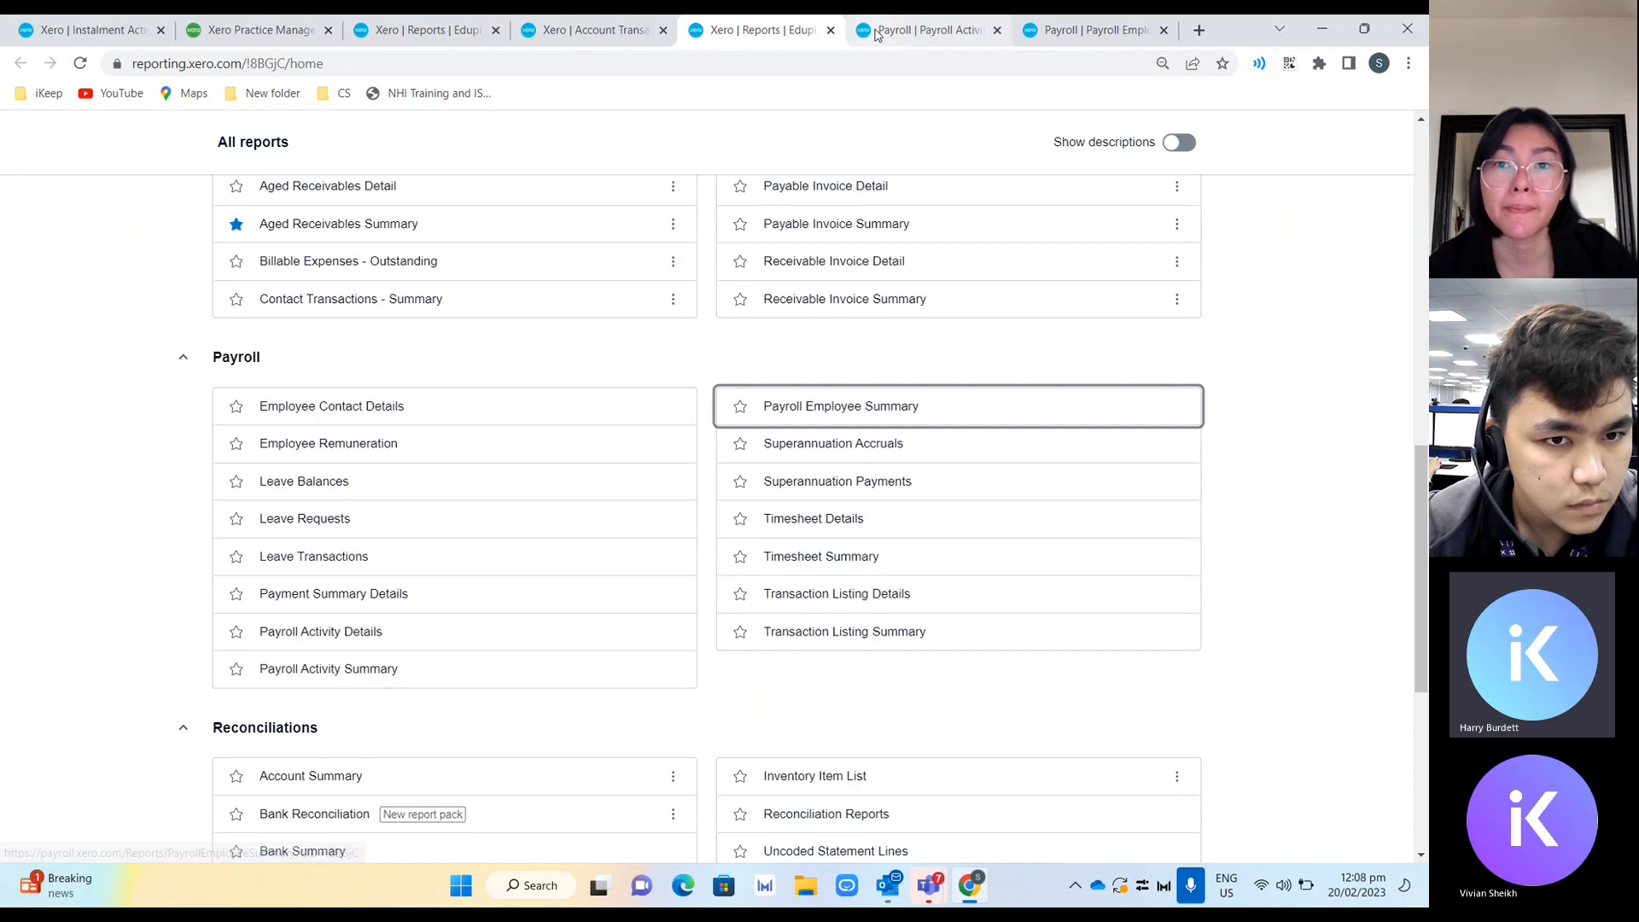
pyautogui.hotkey('ctrl', 'Tab')
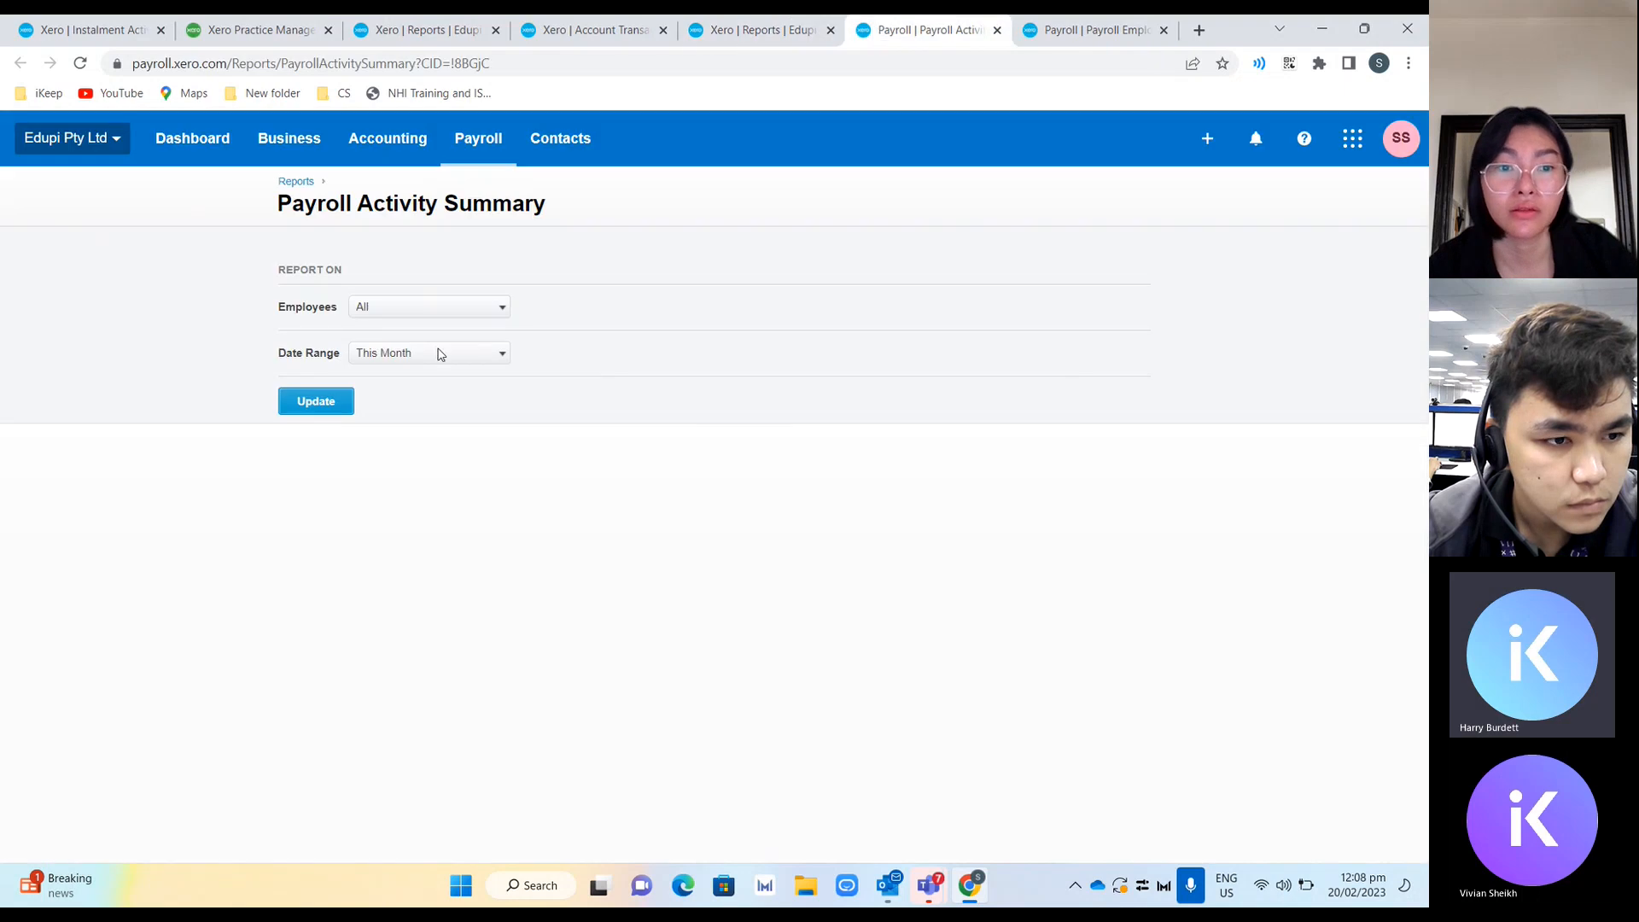
pyautogui.click(341, 405)
pyautogui.hotkey('ctrl', 'Tab')
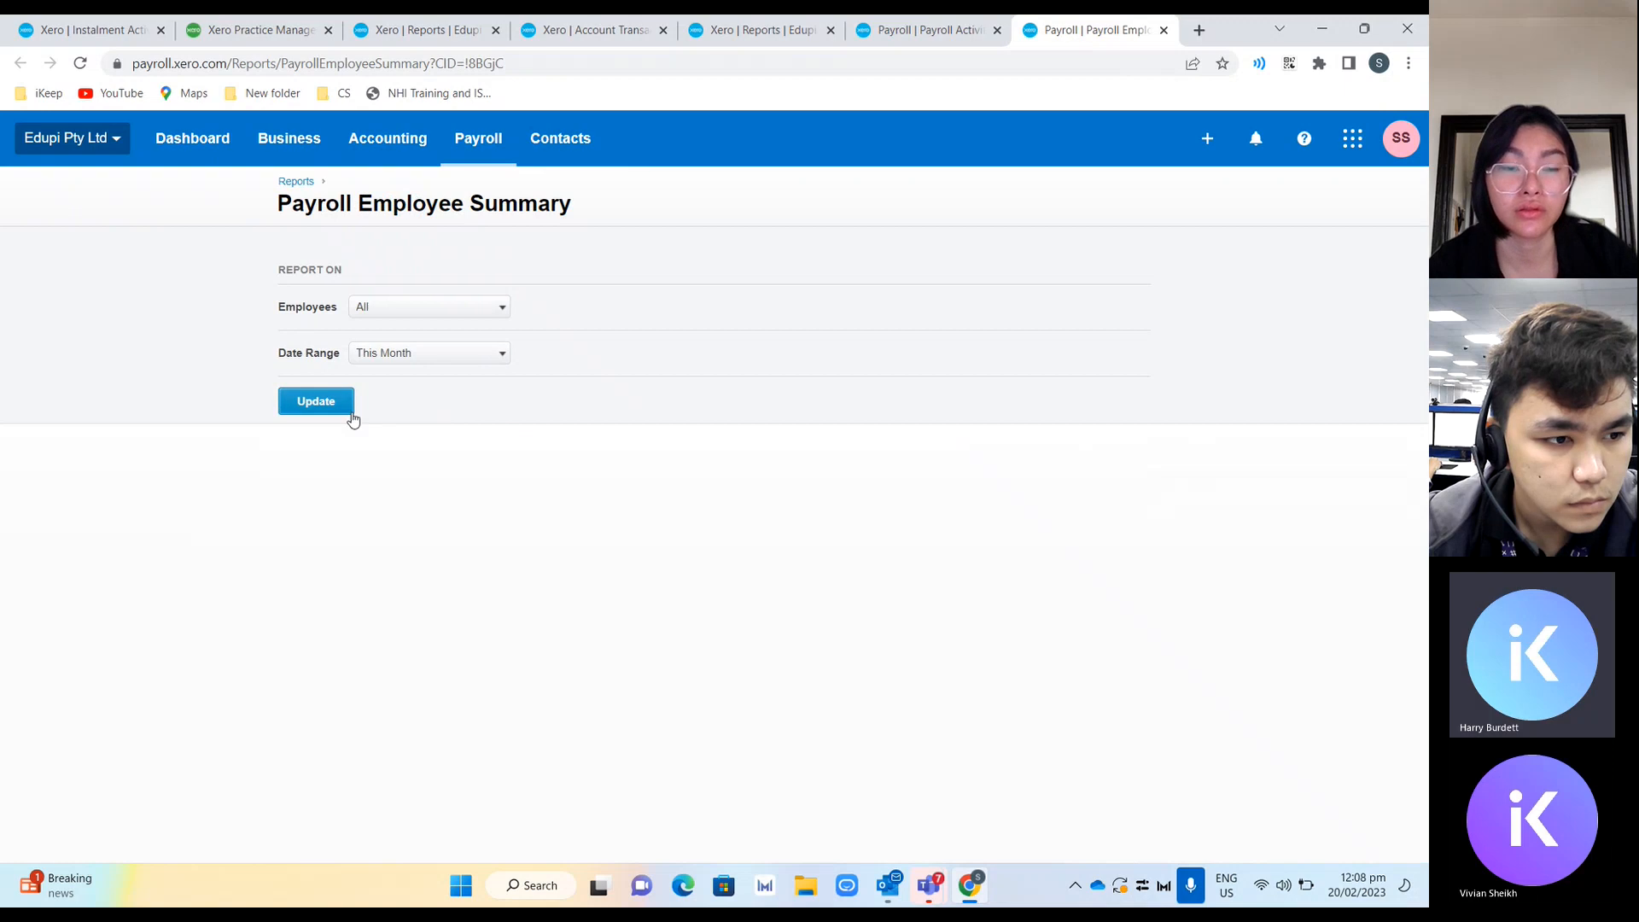
pyautogui.tripleClick(410, 206)
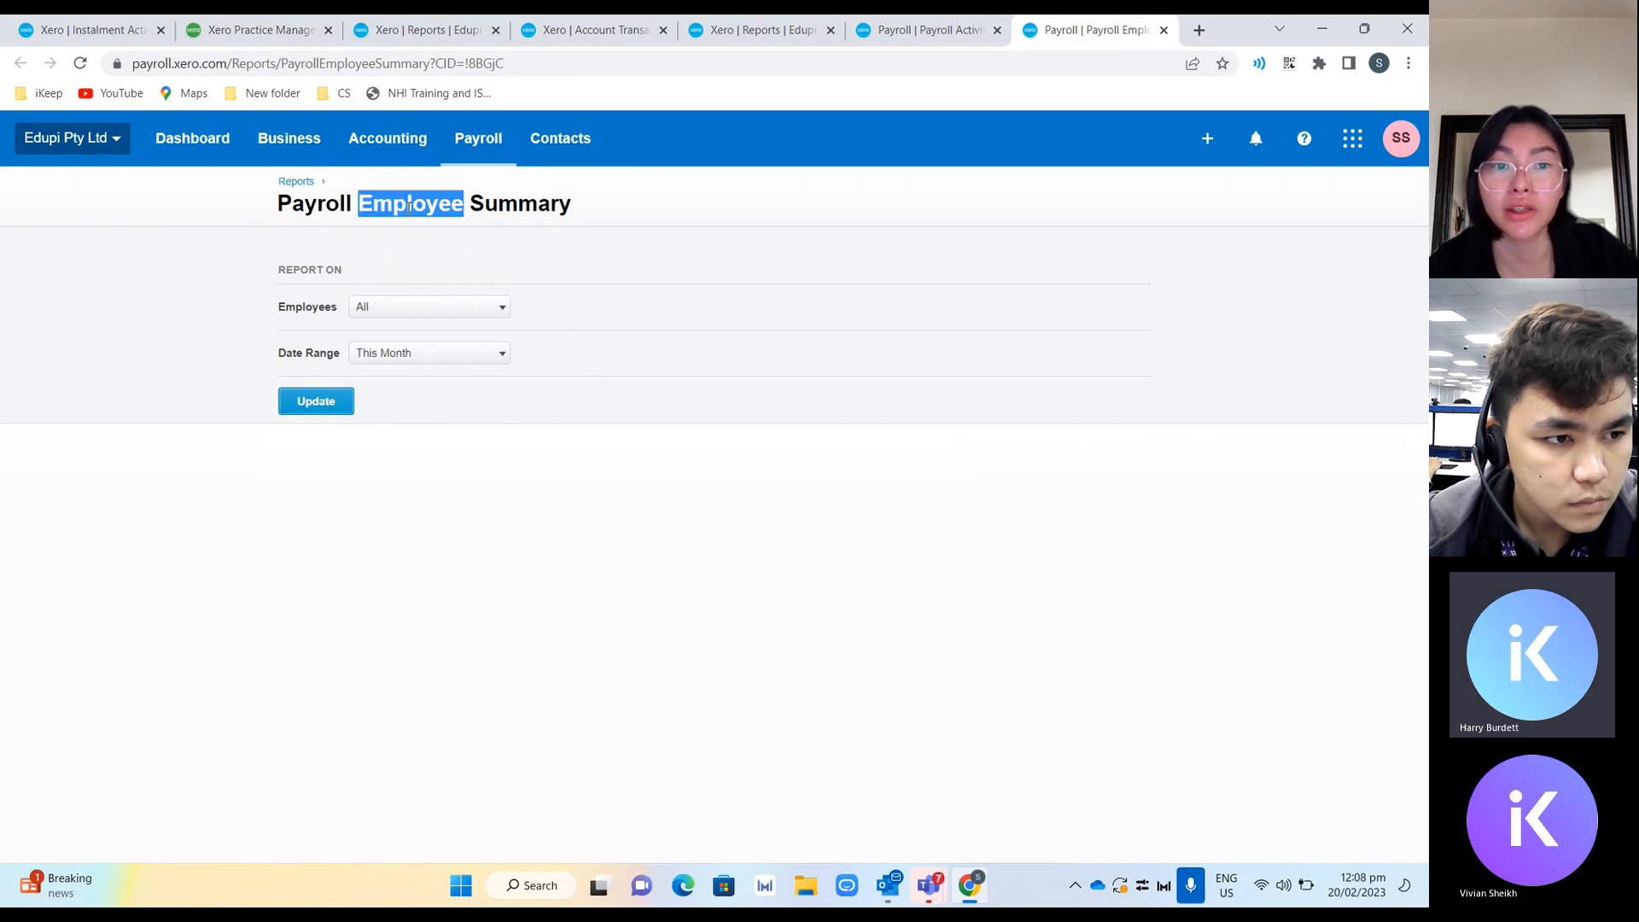
pyautogui.click(318, 403)
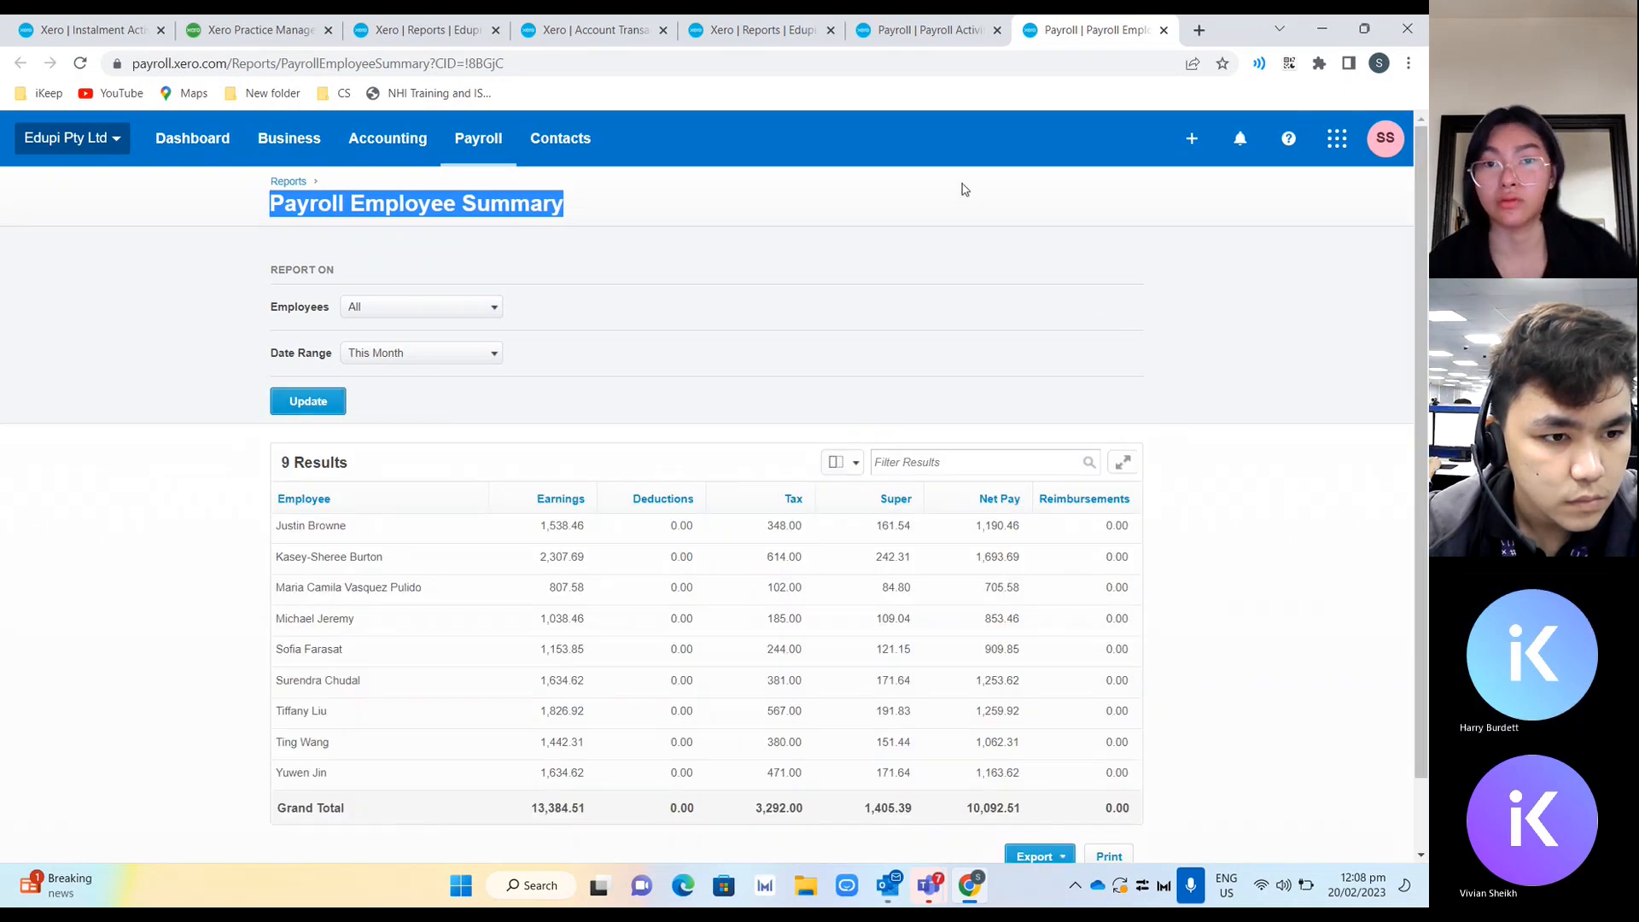
# Compare the payroll report totals with the W1 and W2 figures on the published instalment activity statement.
pyautogui.click(754, 34)
pyautogui.click(663, 38)
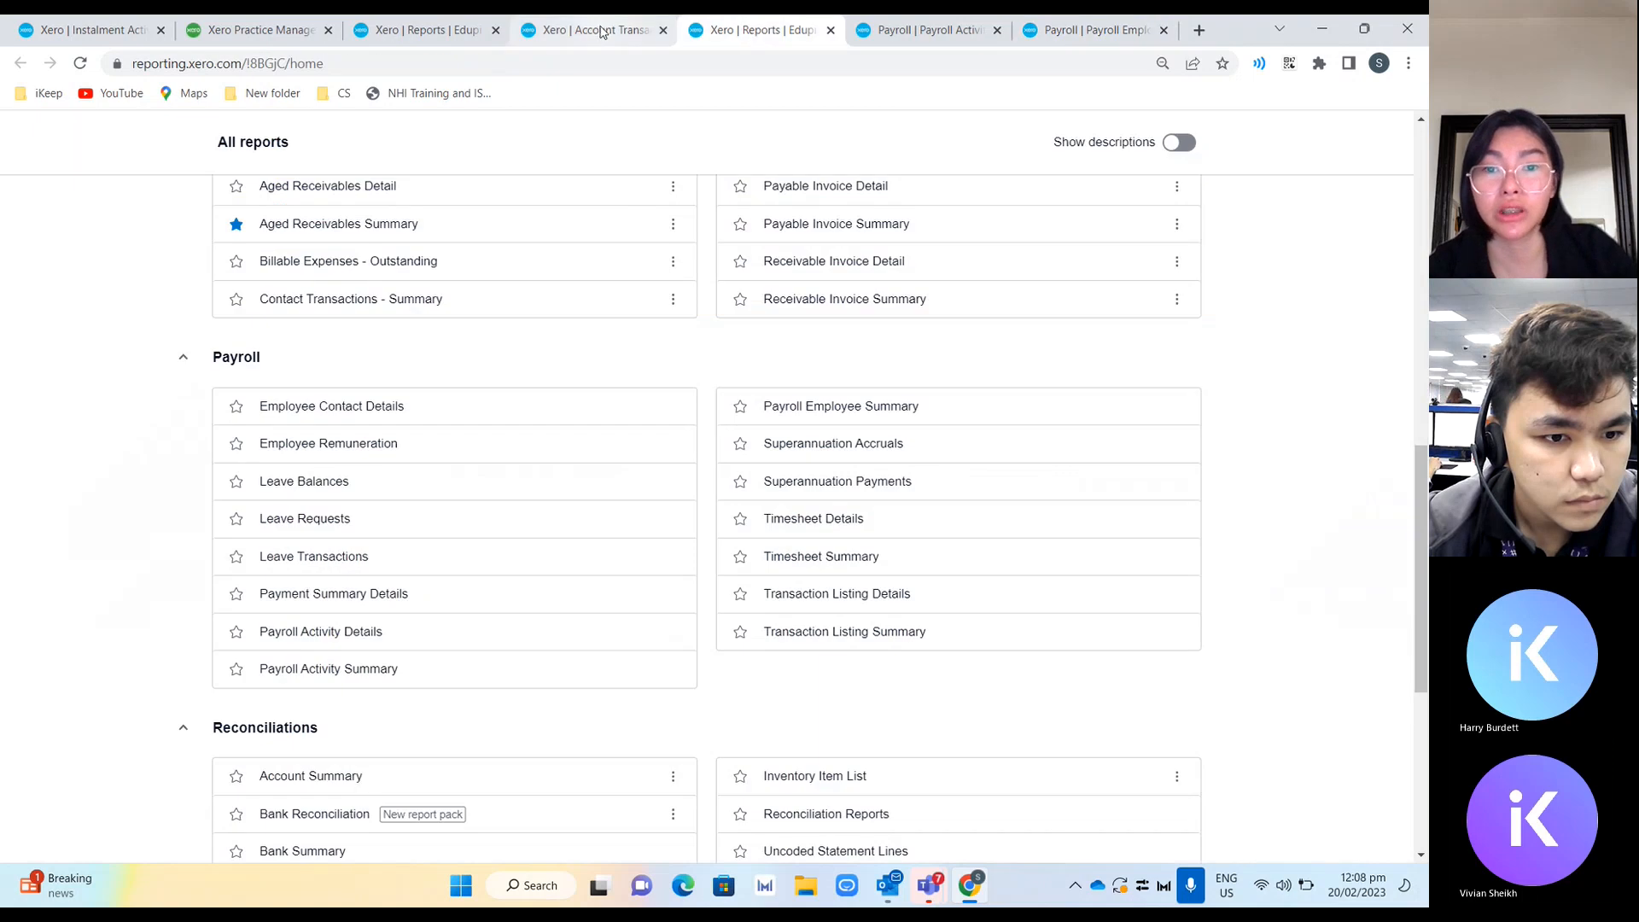
pyautogui.click(927, 38)
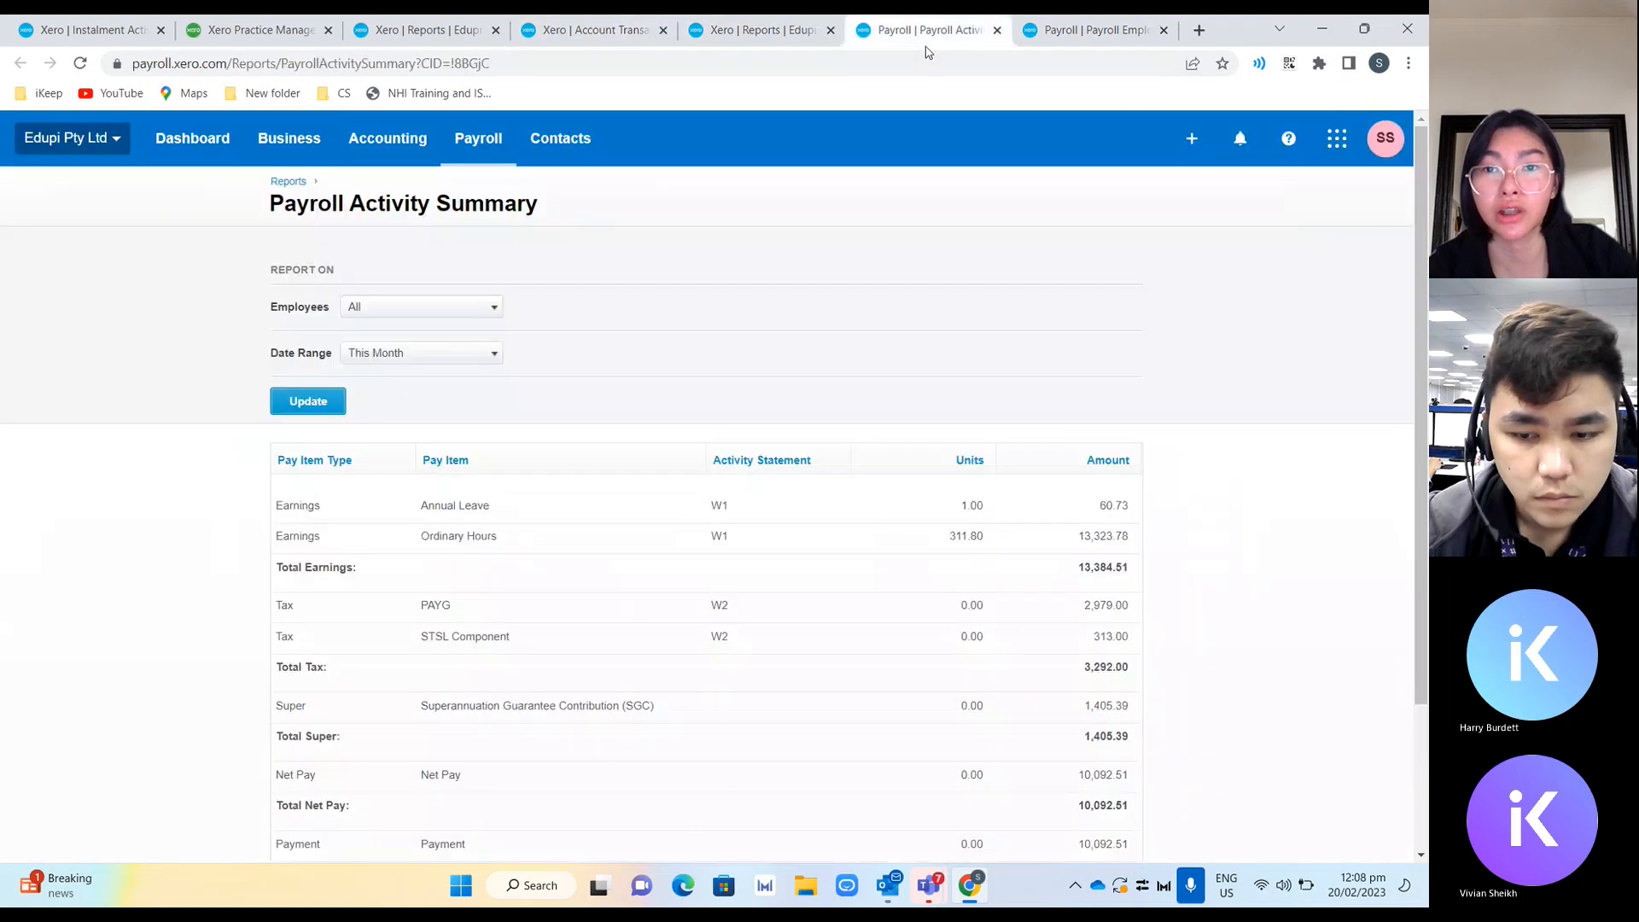
pyautogui.moveTo(1059, 30); pyautogui.dragTo(760, 30)
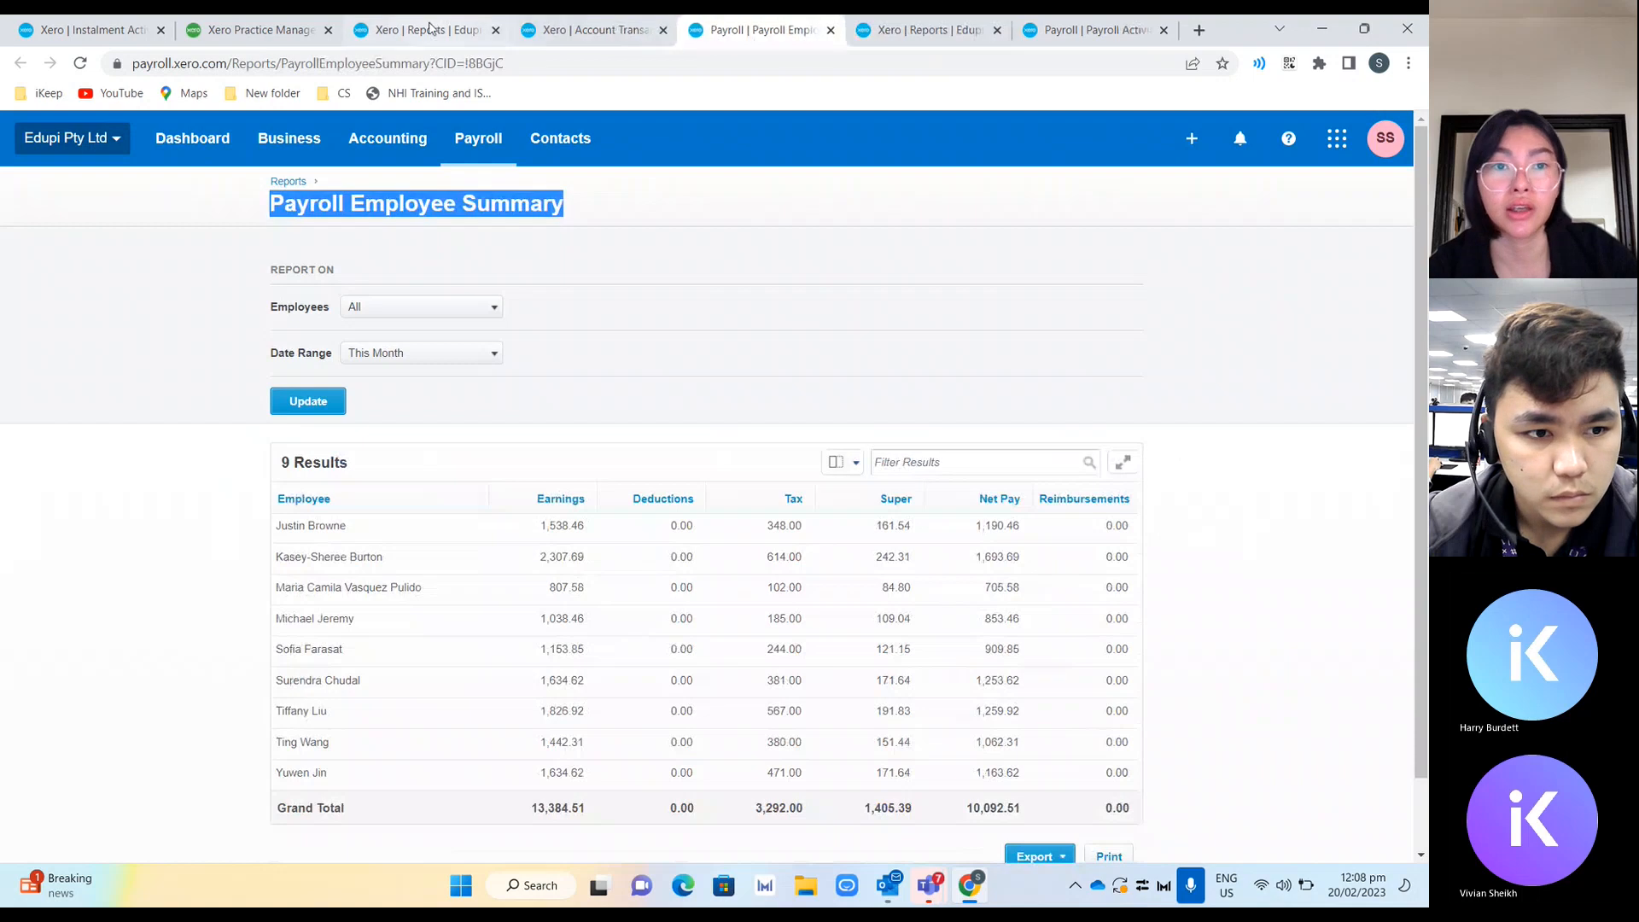
pyautogui.click(77, 23)
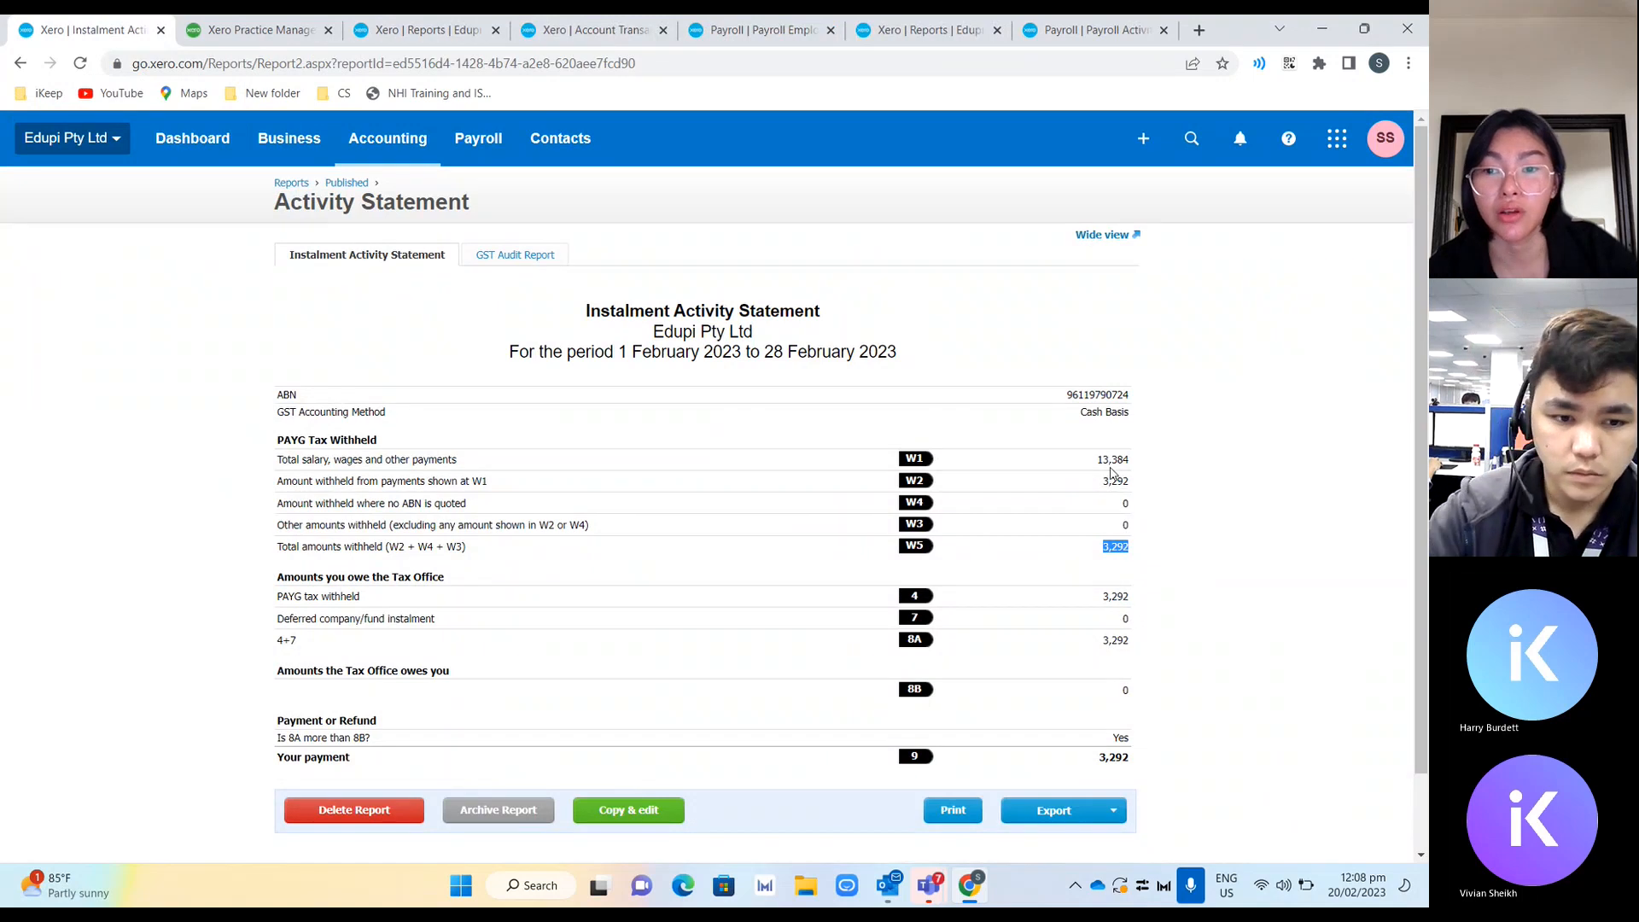
pyautogui.click(1113, 466)
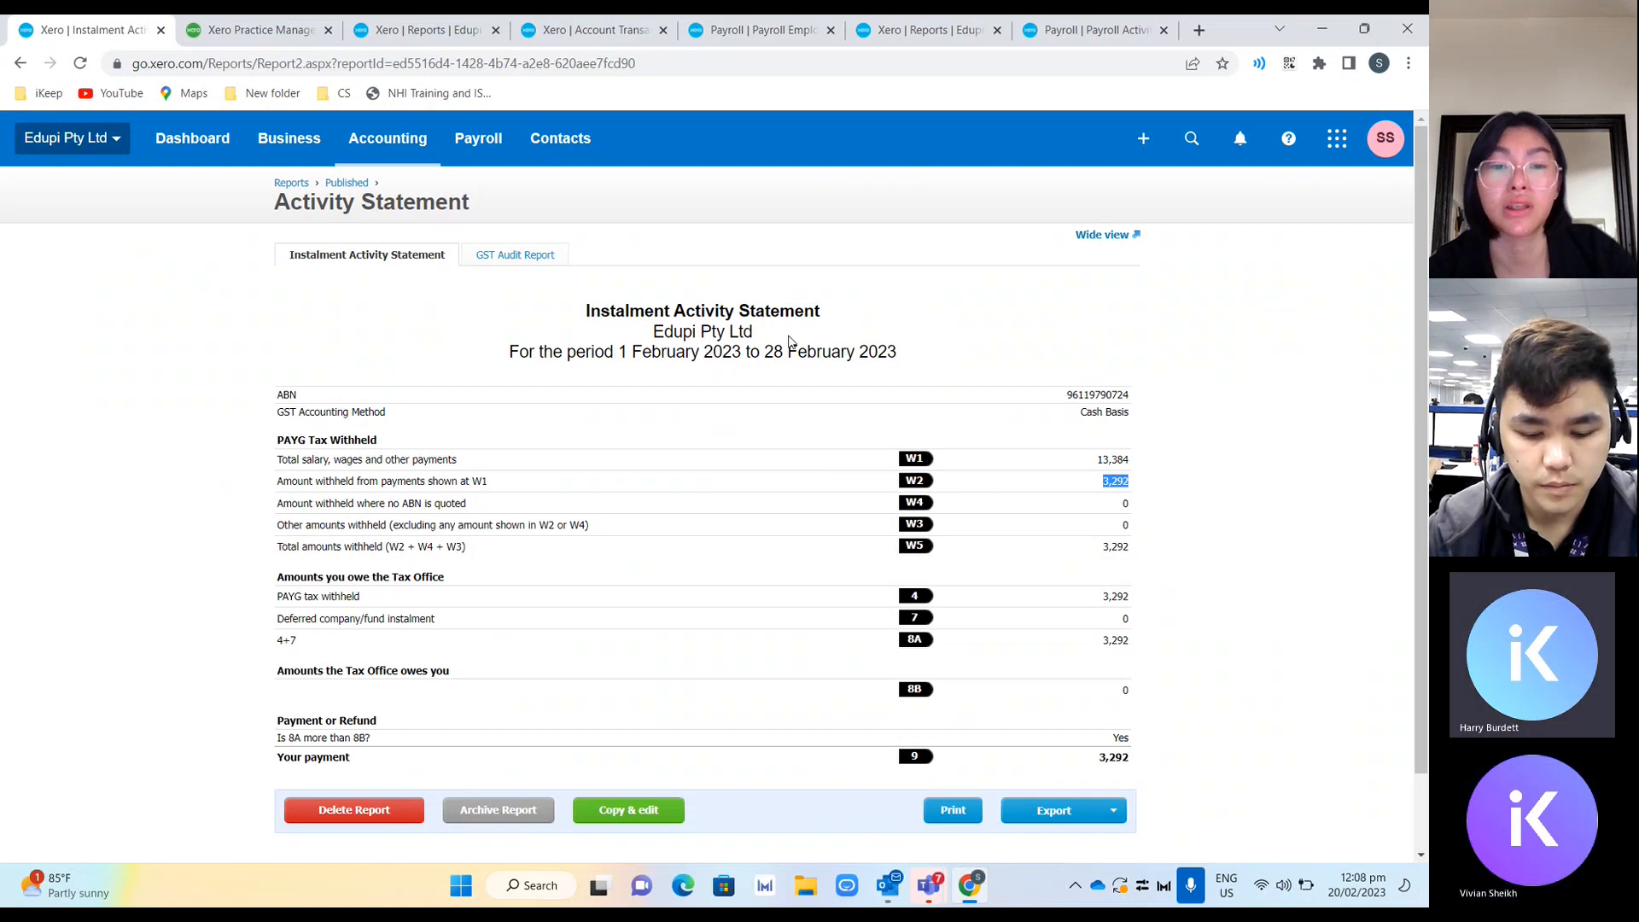
pyautogui.click(700, 318)
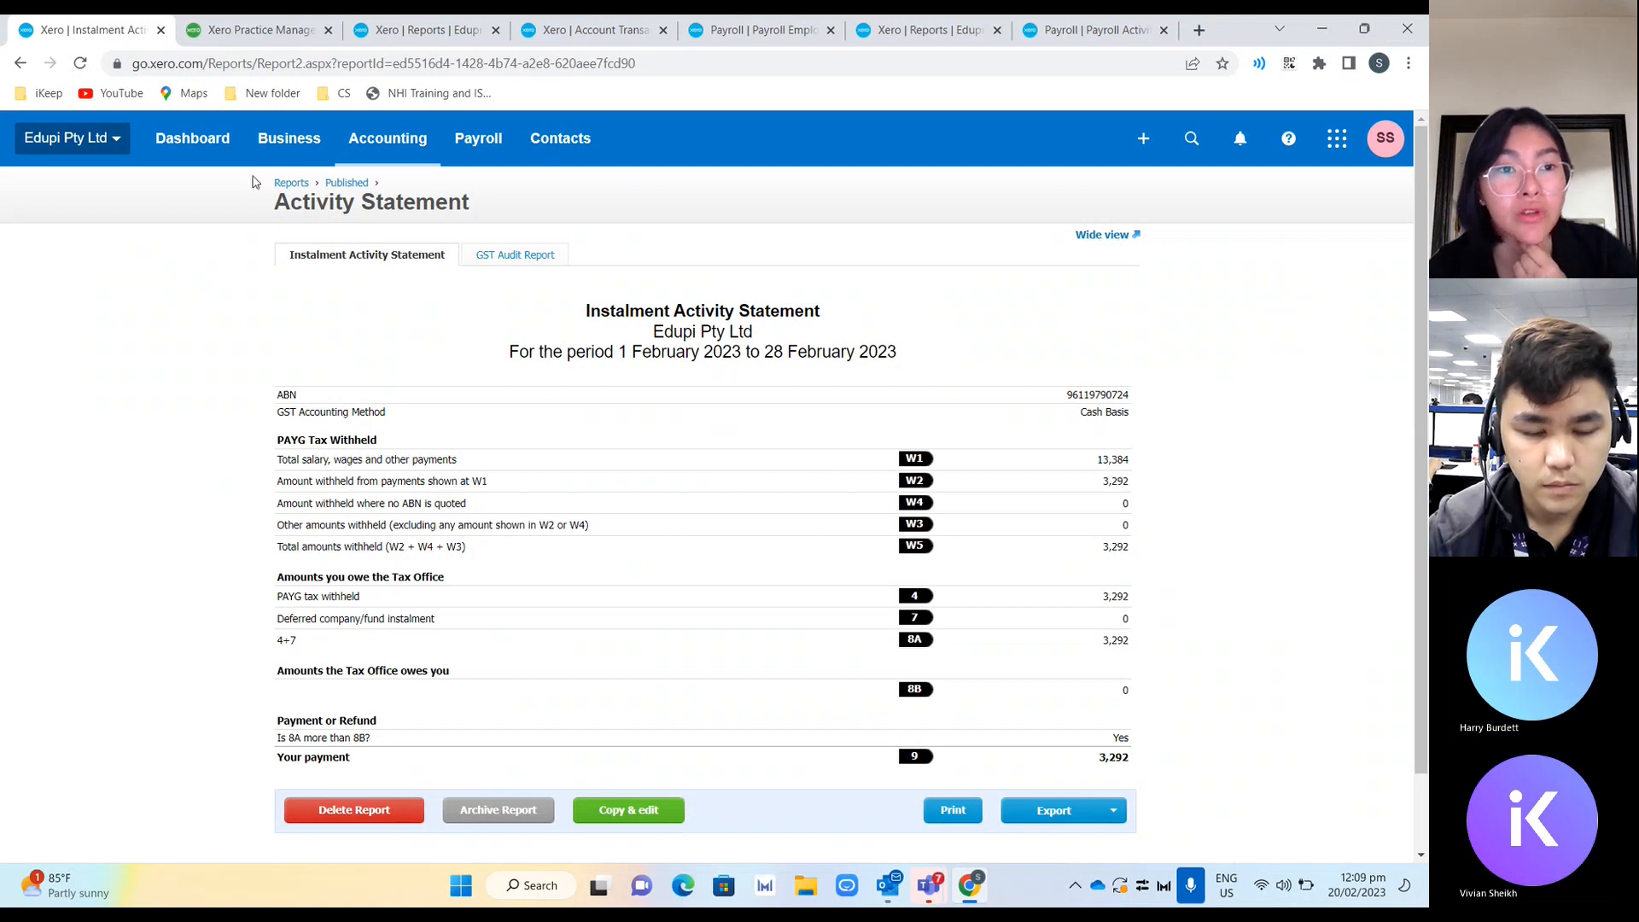
# Open Practice Manager & Tax and go to the Edupi Pty Ltd client record via search.
pyautogui.click(90, 137)
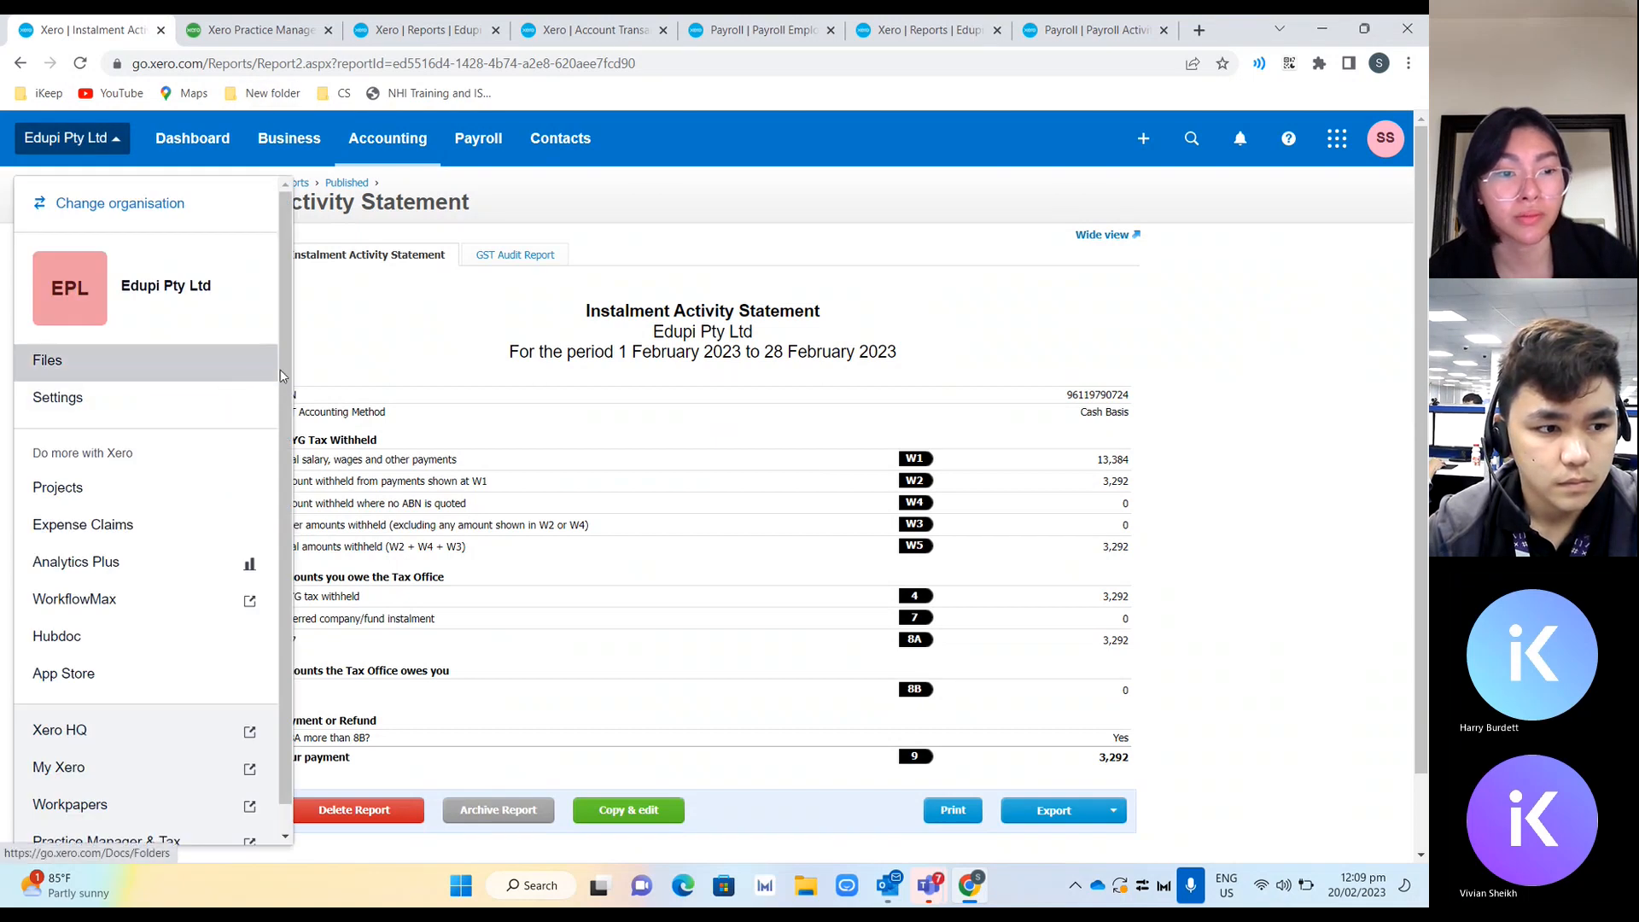
pyautogui.scroll(-1, 171, 597)
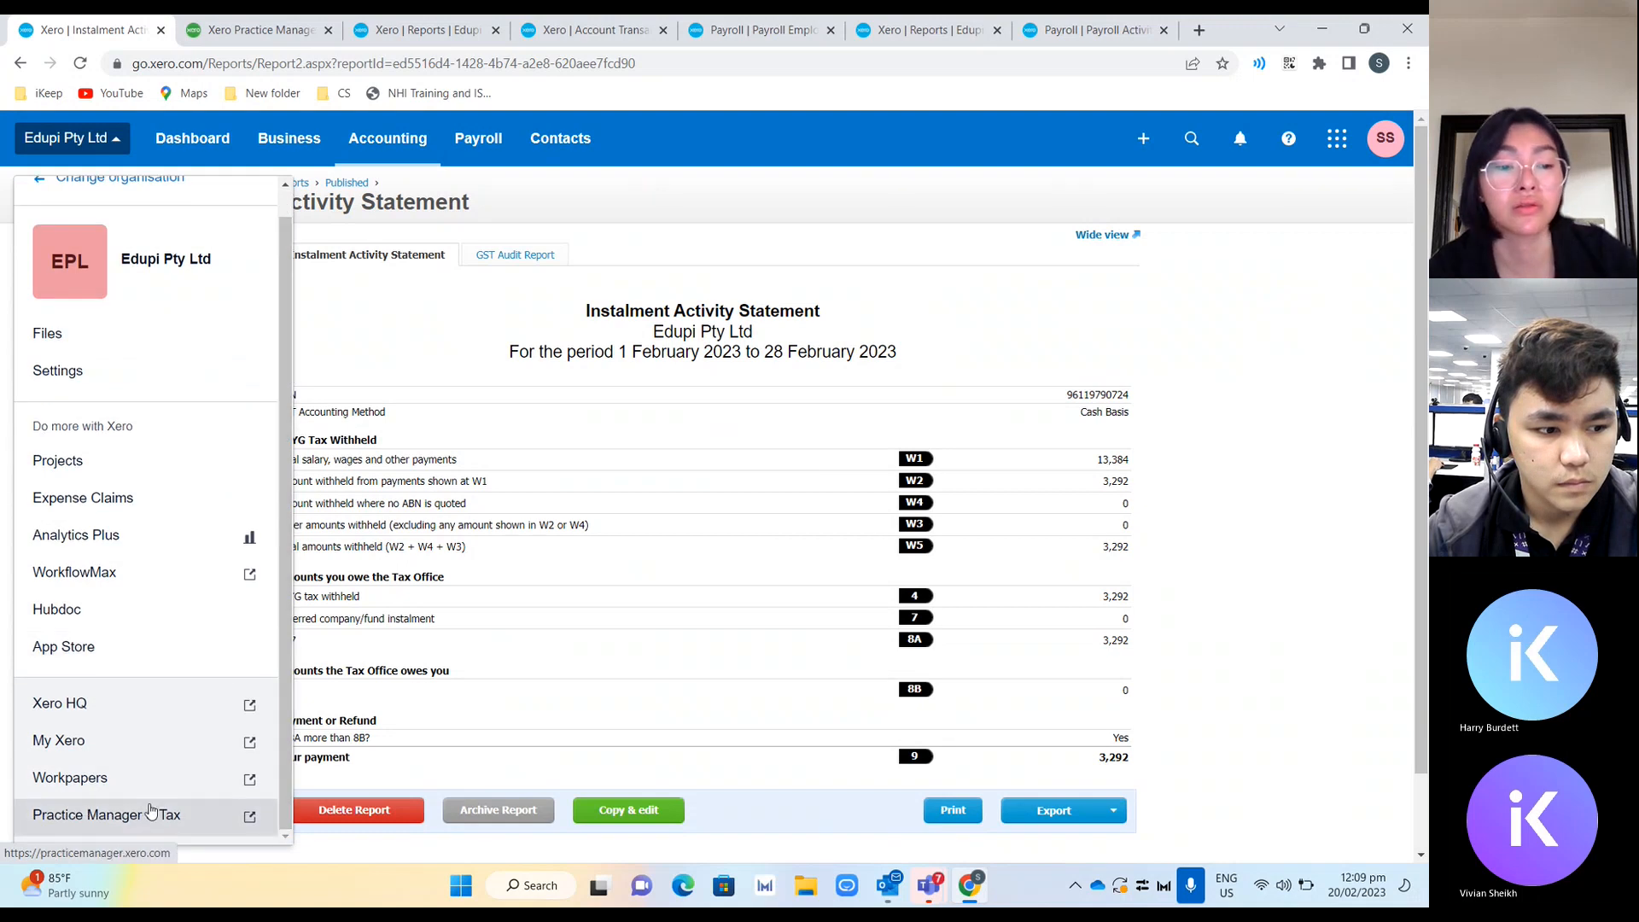
pyautogui.click(150, 811)
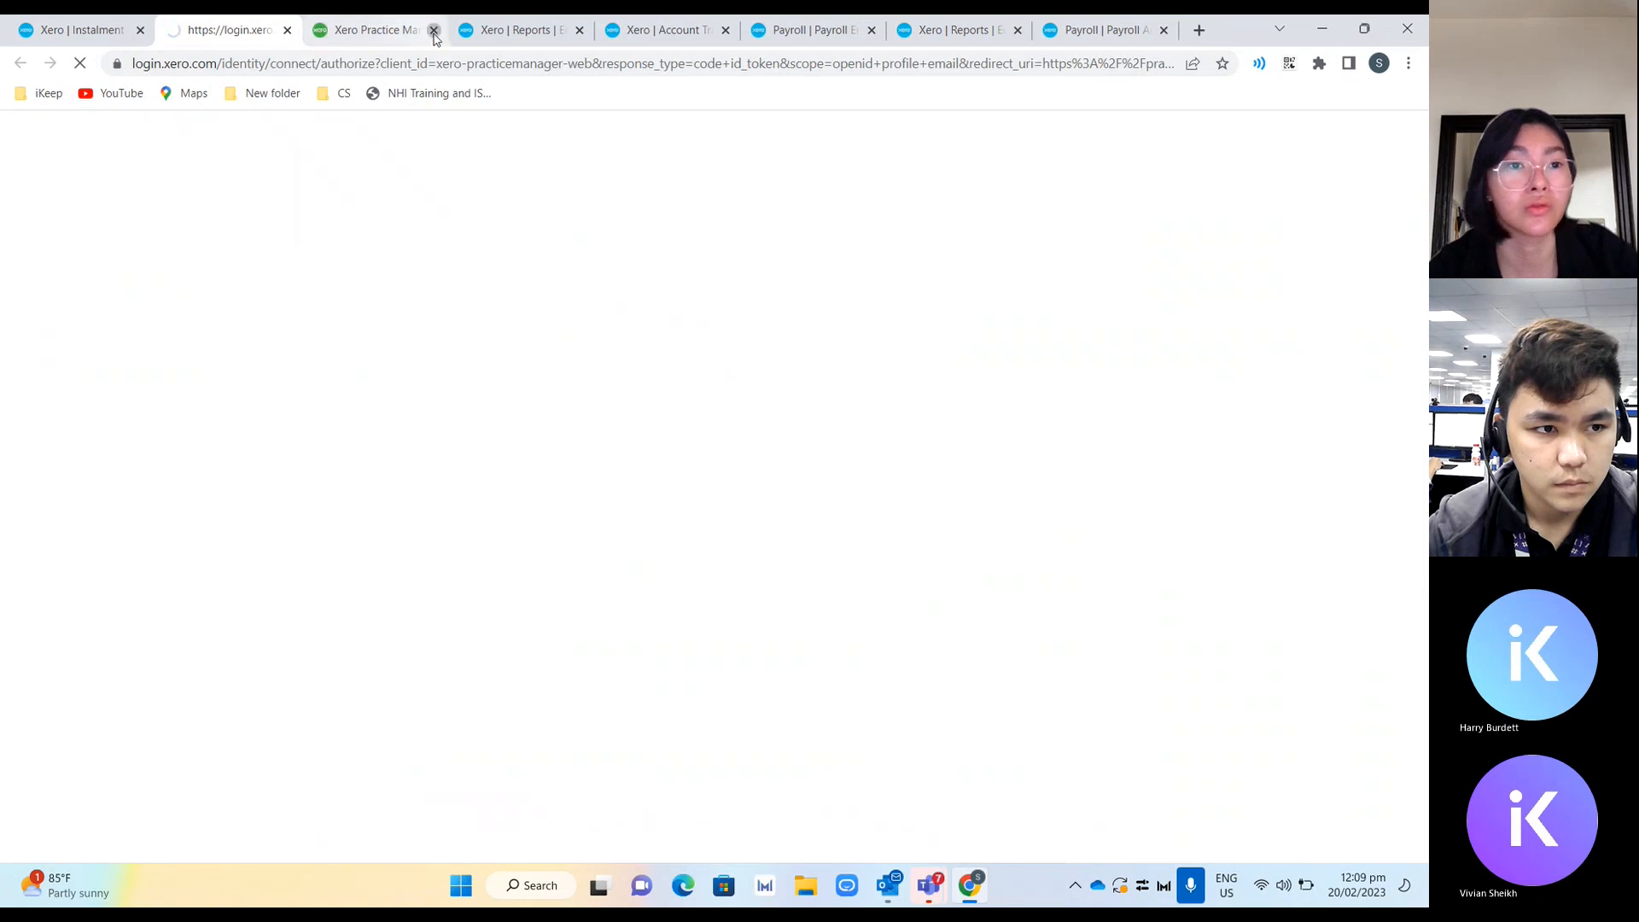
pyautogui.click(434, 31)
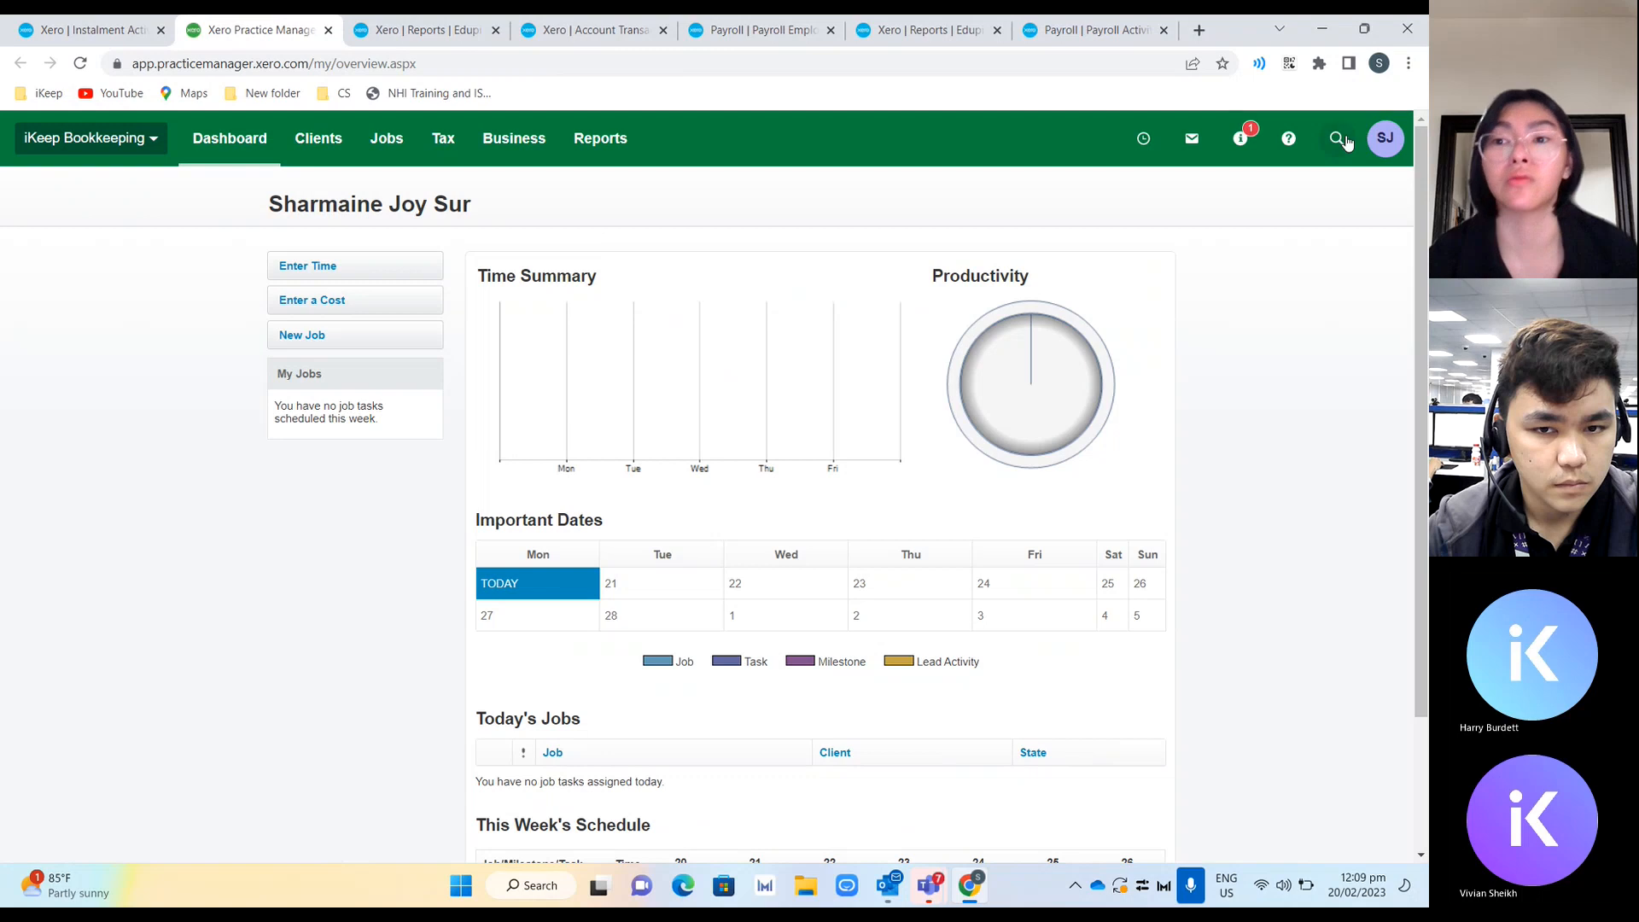
pyautogui.click(1342, 140)
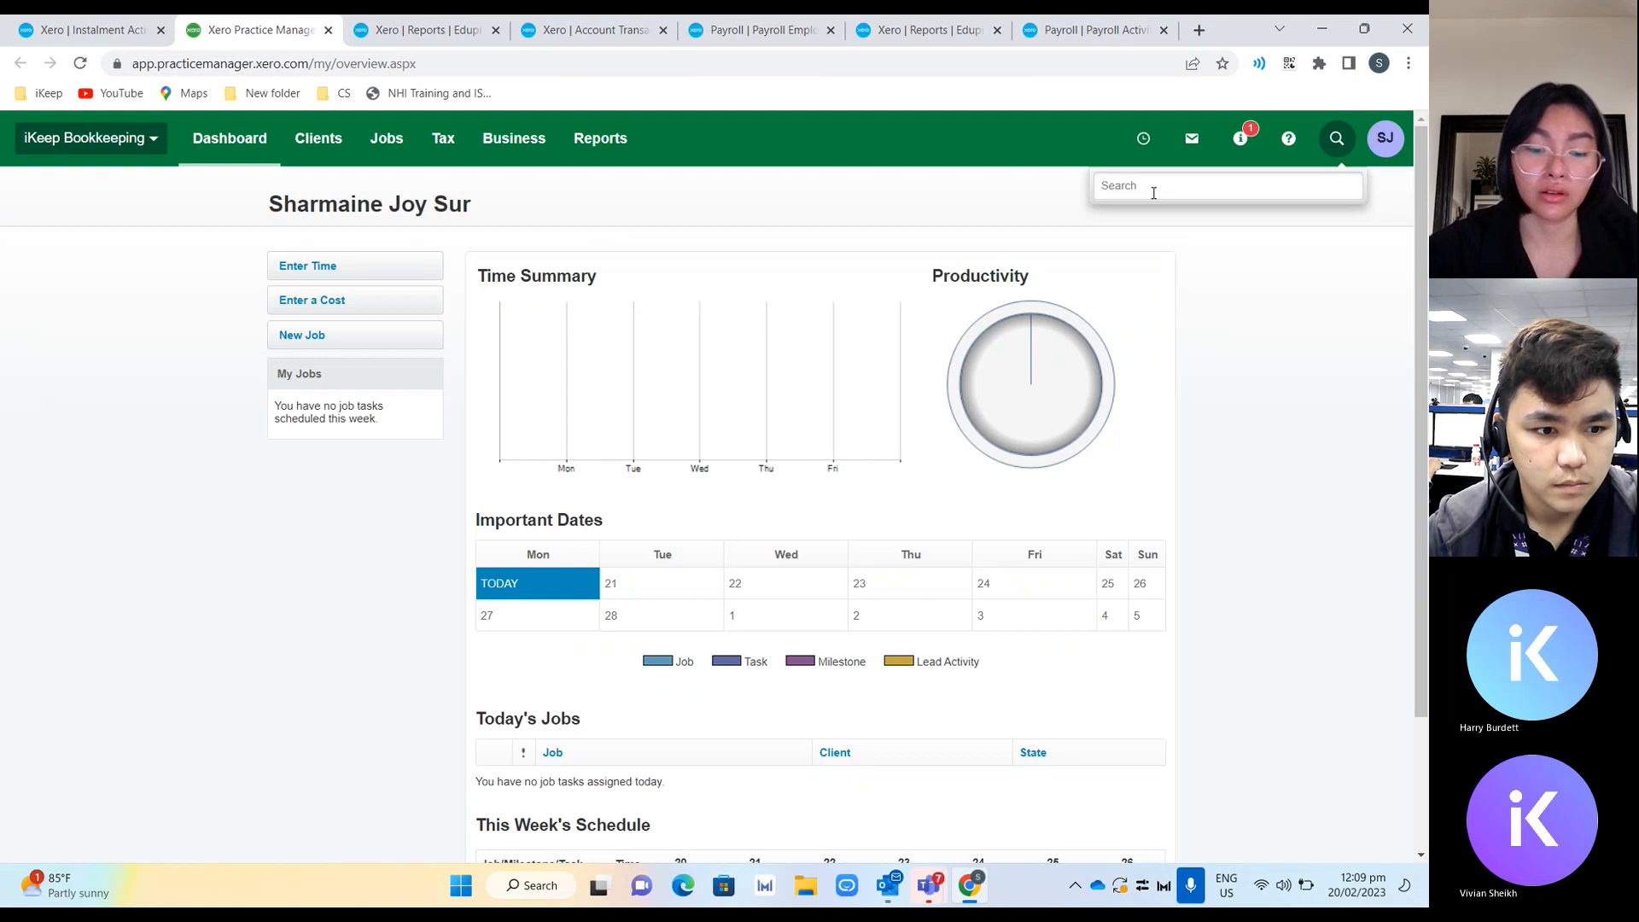
pyautogui.write('edupi')
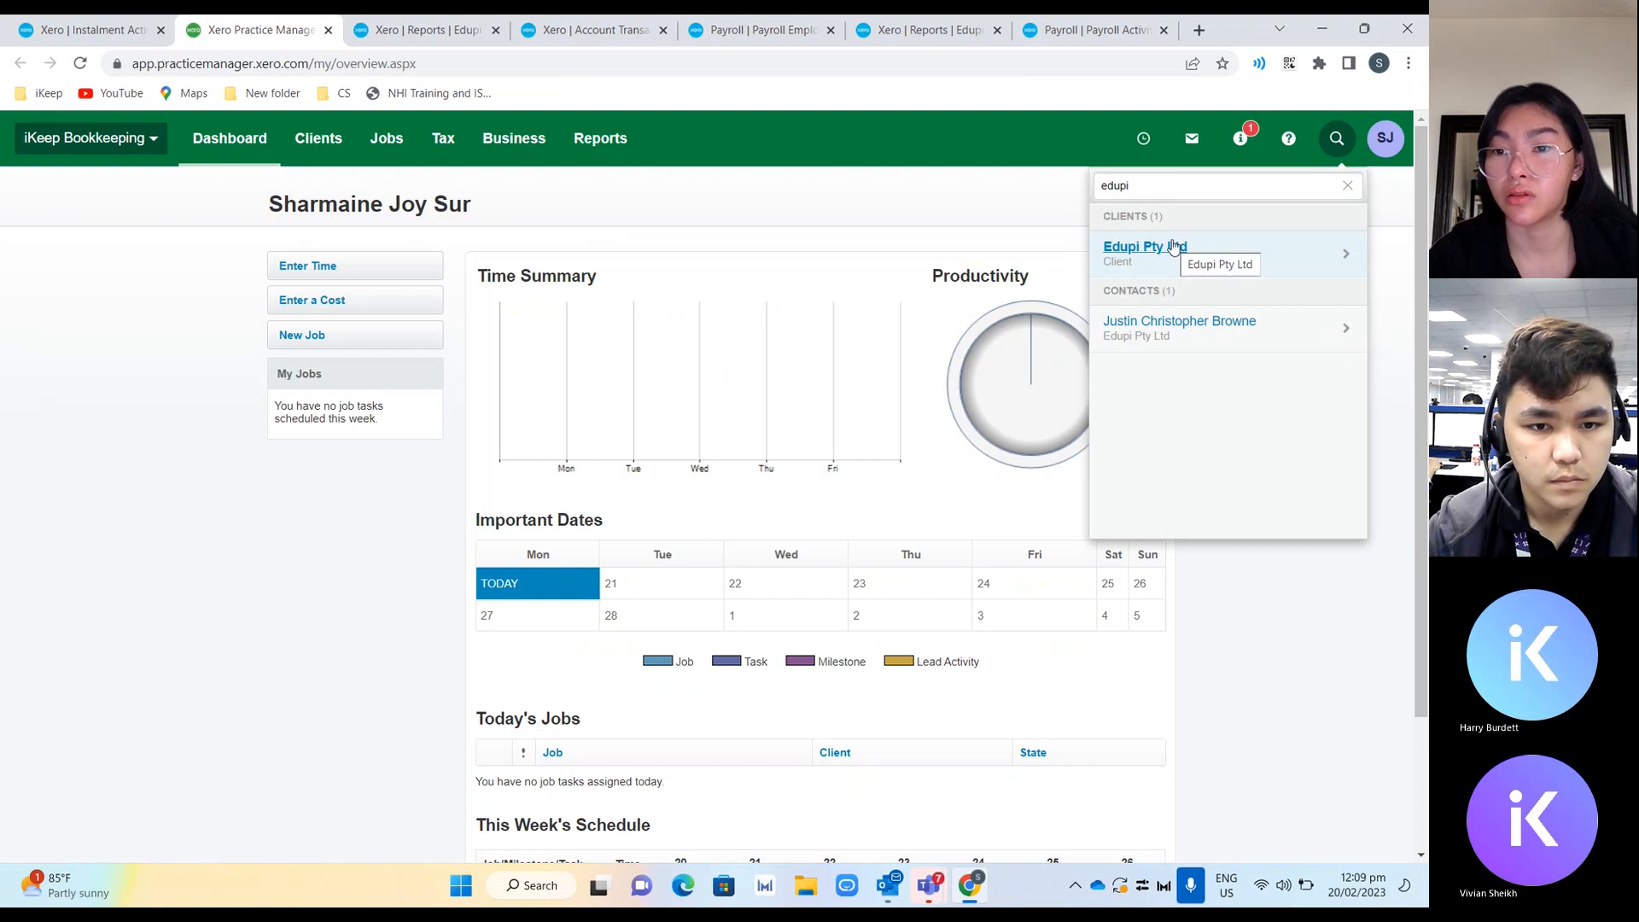
pyautogui.click(1207, 256)
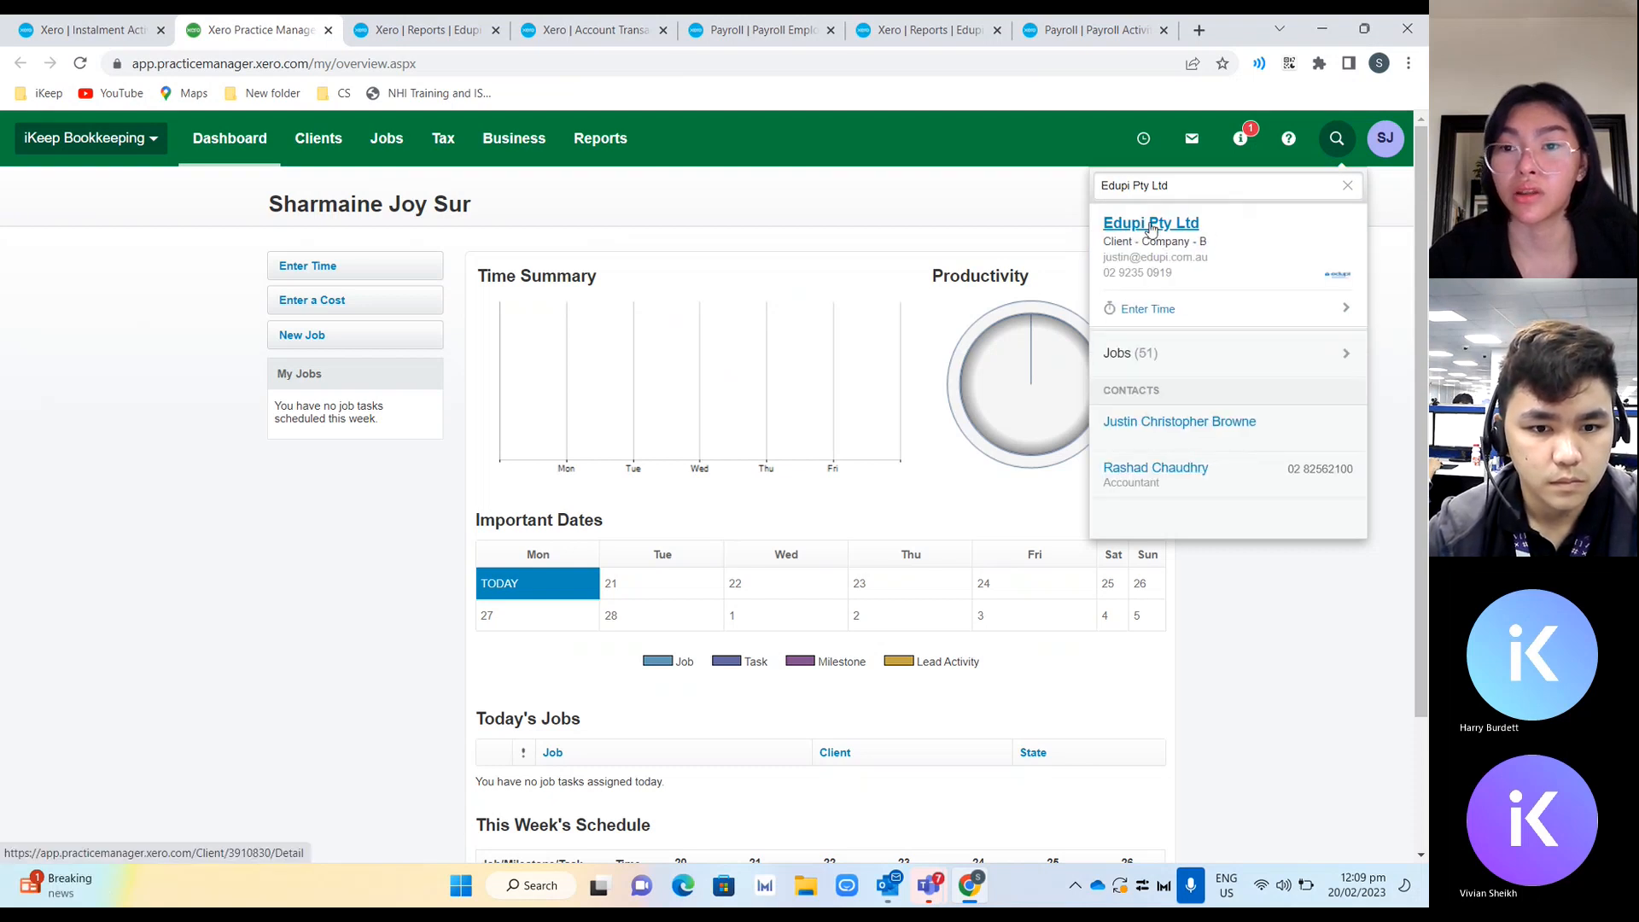
pyautogui.click(1151, 225)
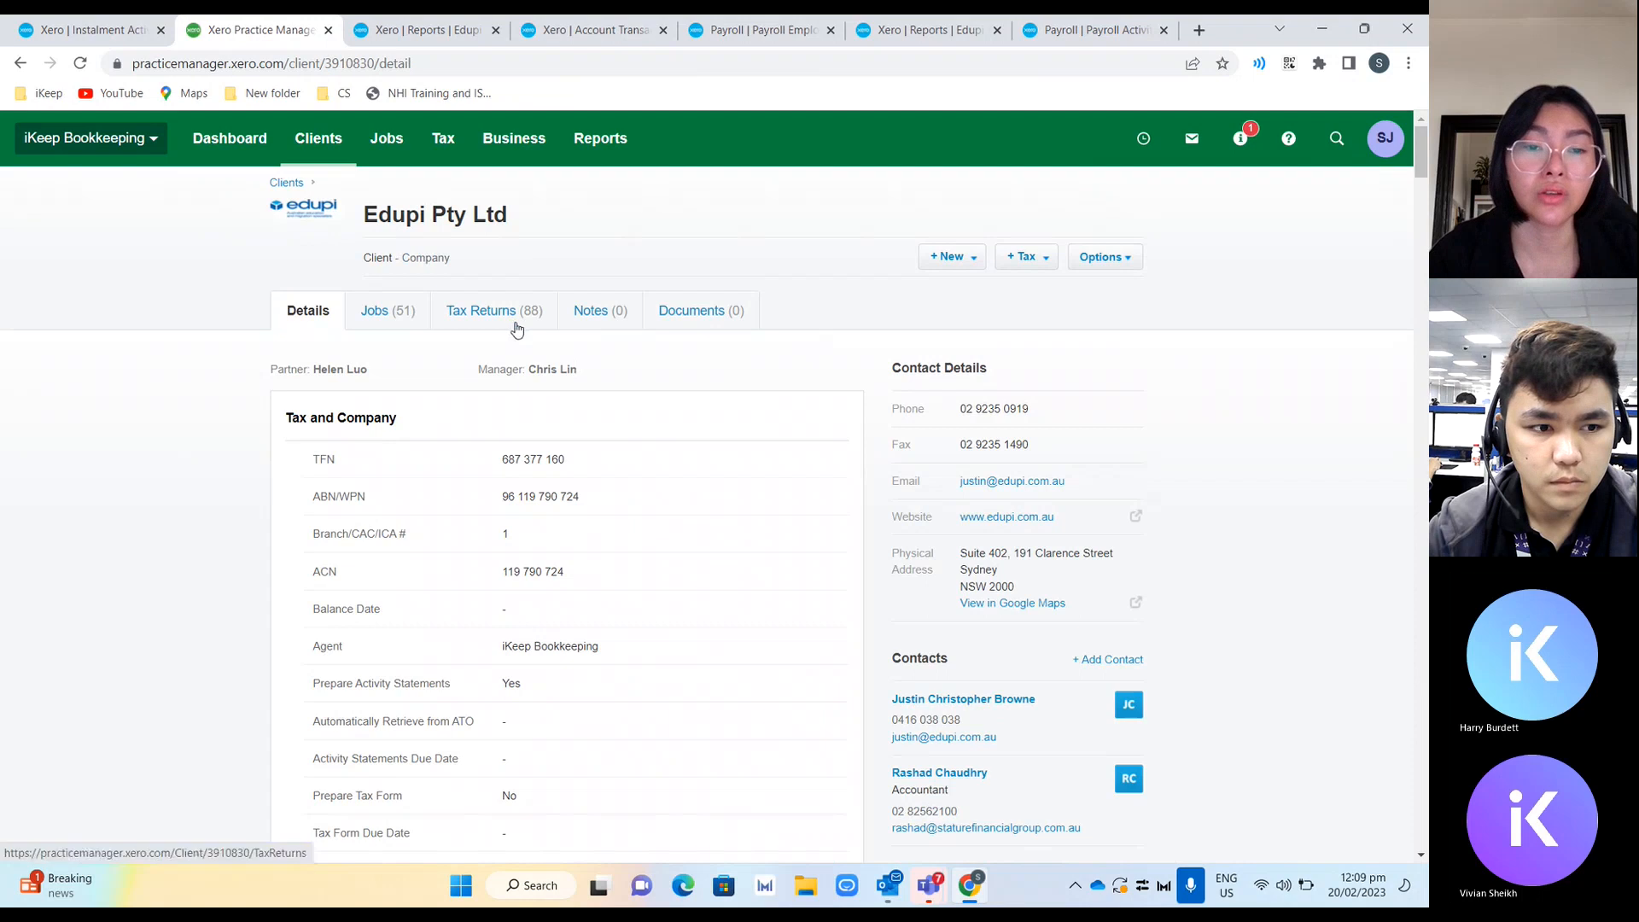
# Try to create a new prefilled activity statement for the client, first the Instalment then the Business Activity Statement.
pyautogui.click(516, 328)
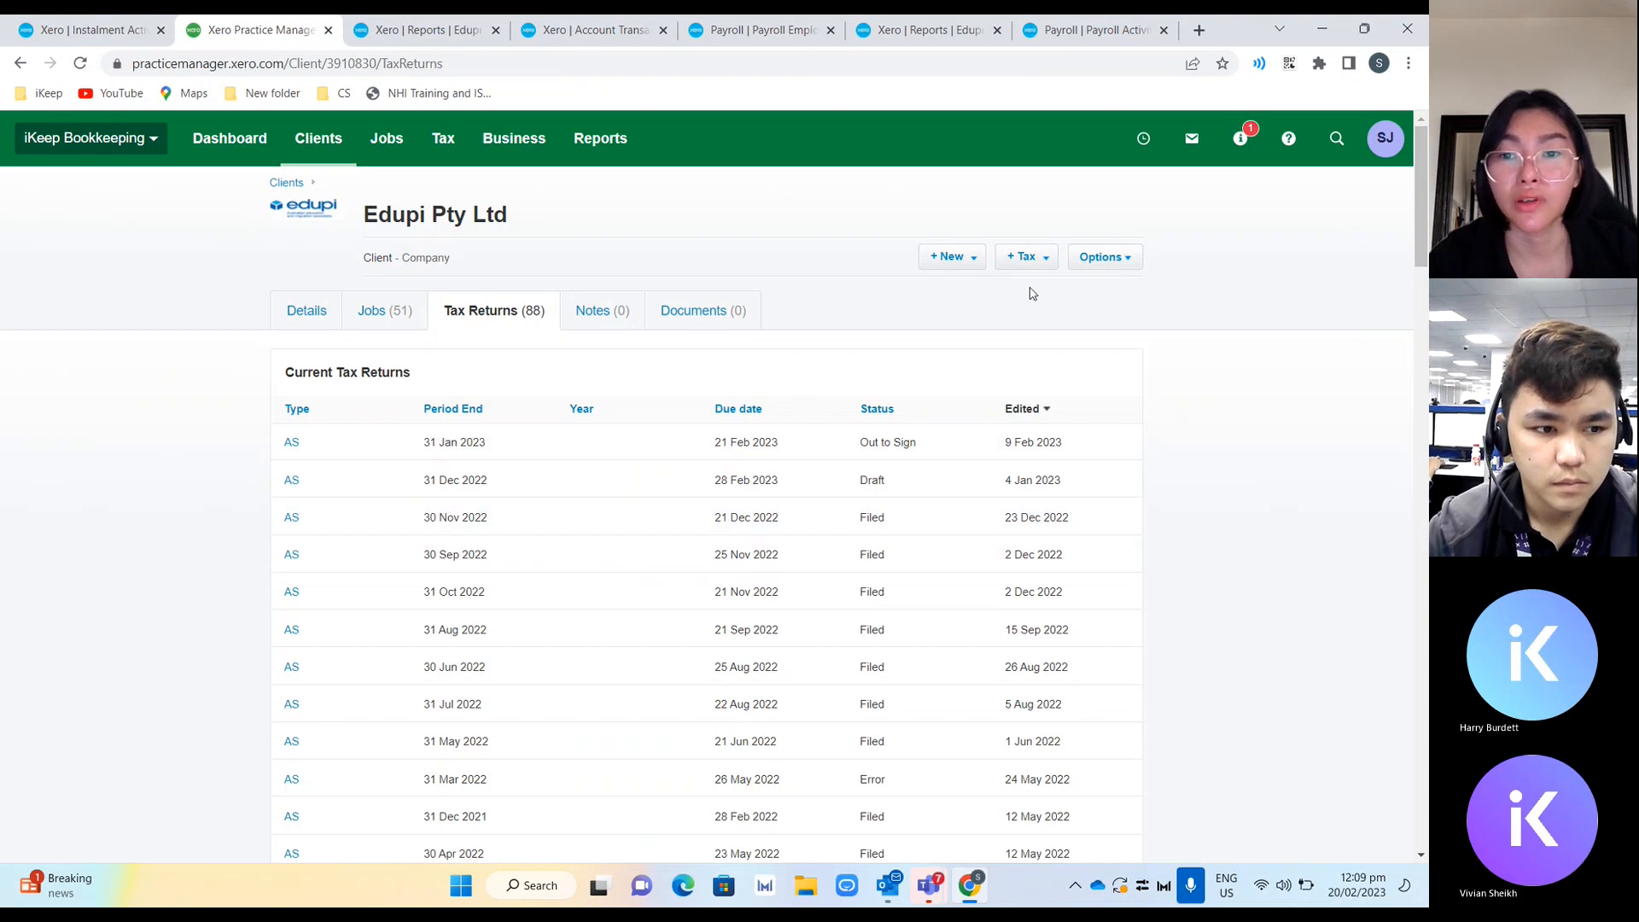
pyautogui.click(1028, 261)
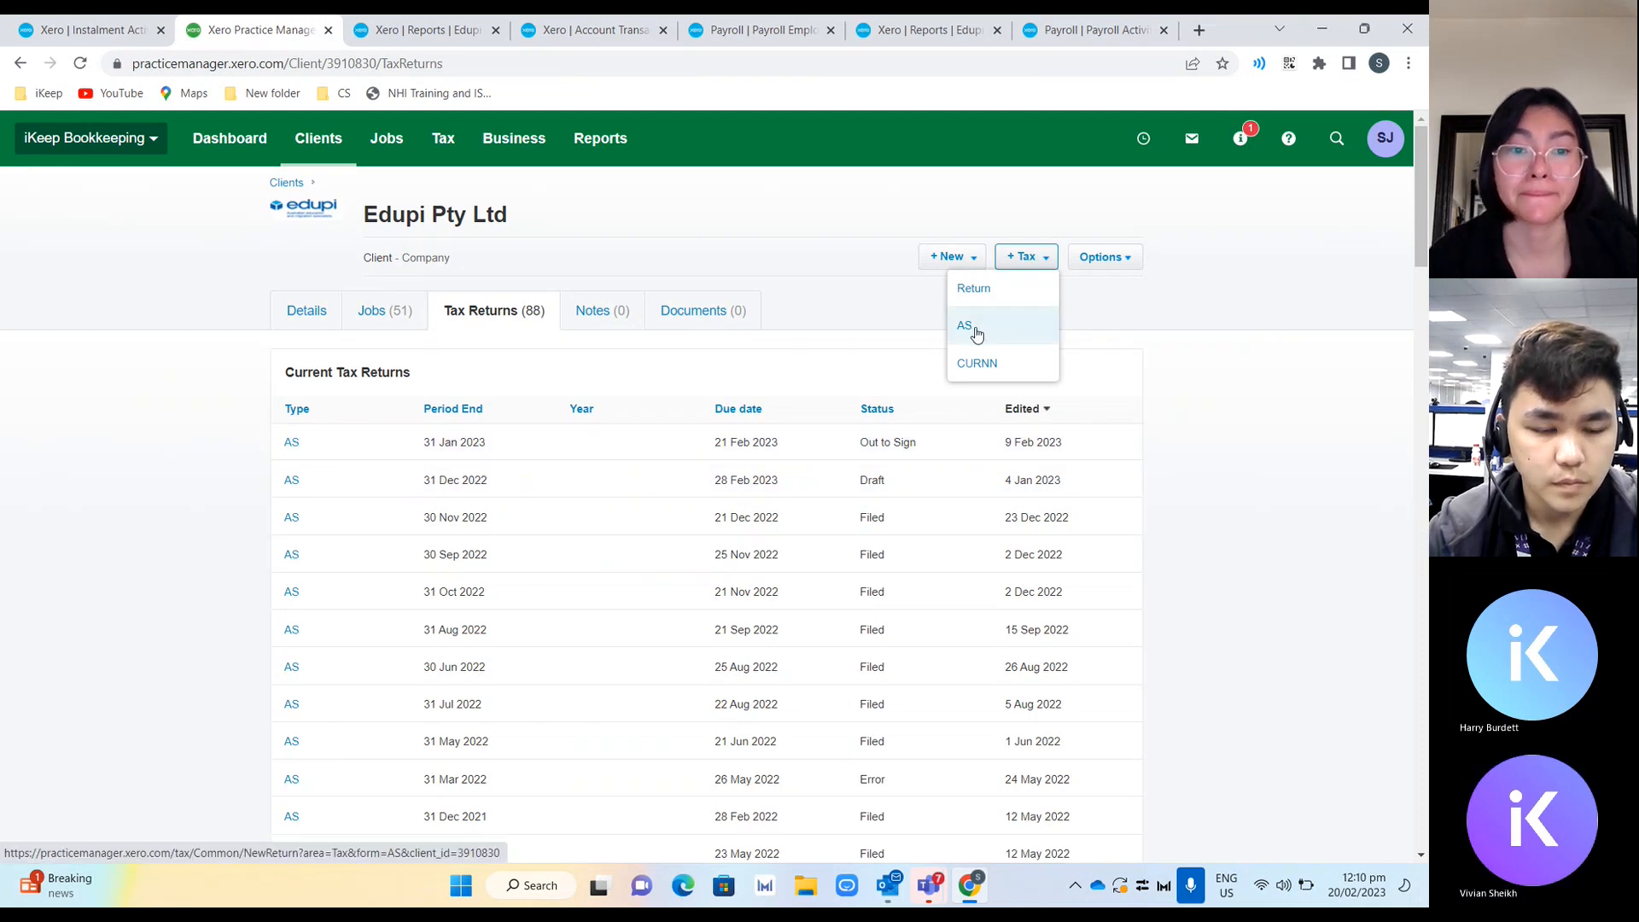
pyautogui.click(977, 332)
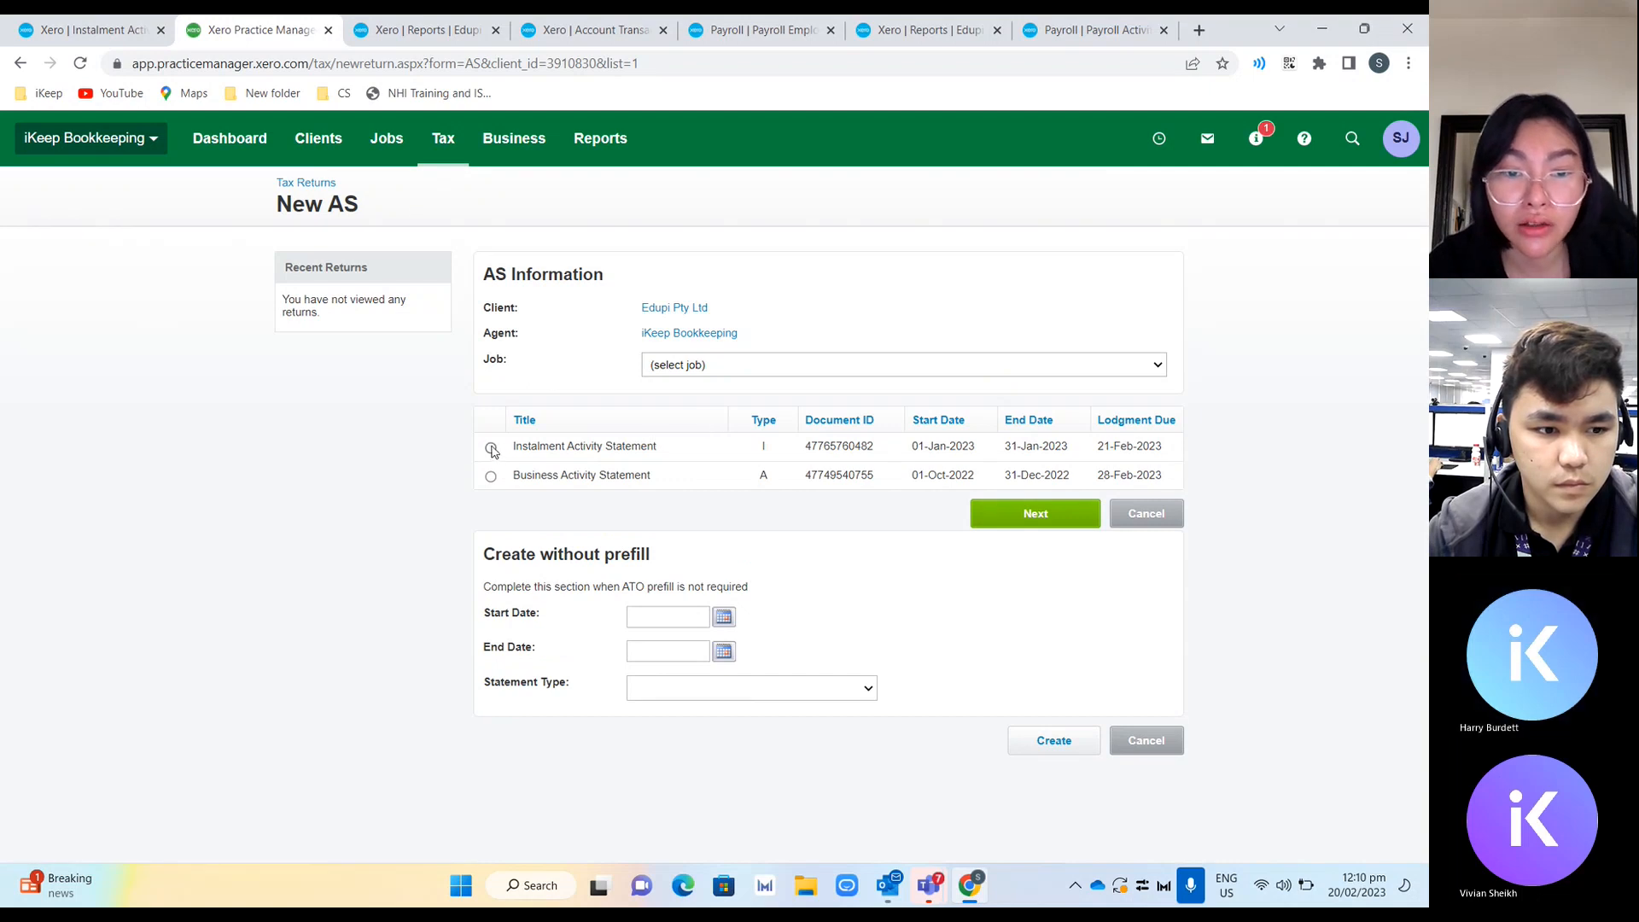
pyautogui.click(491, 448)
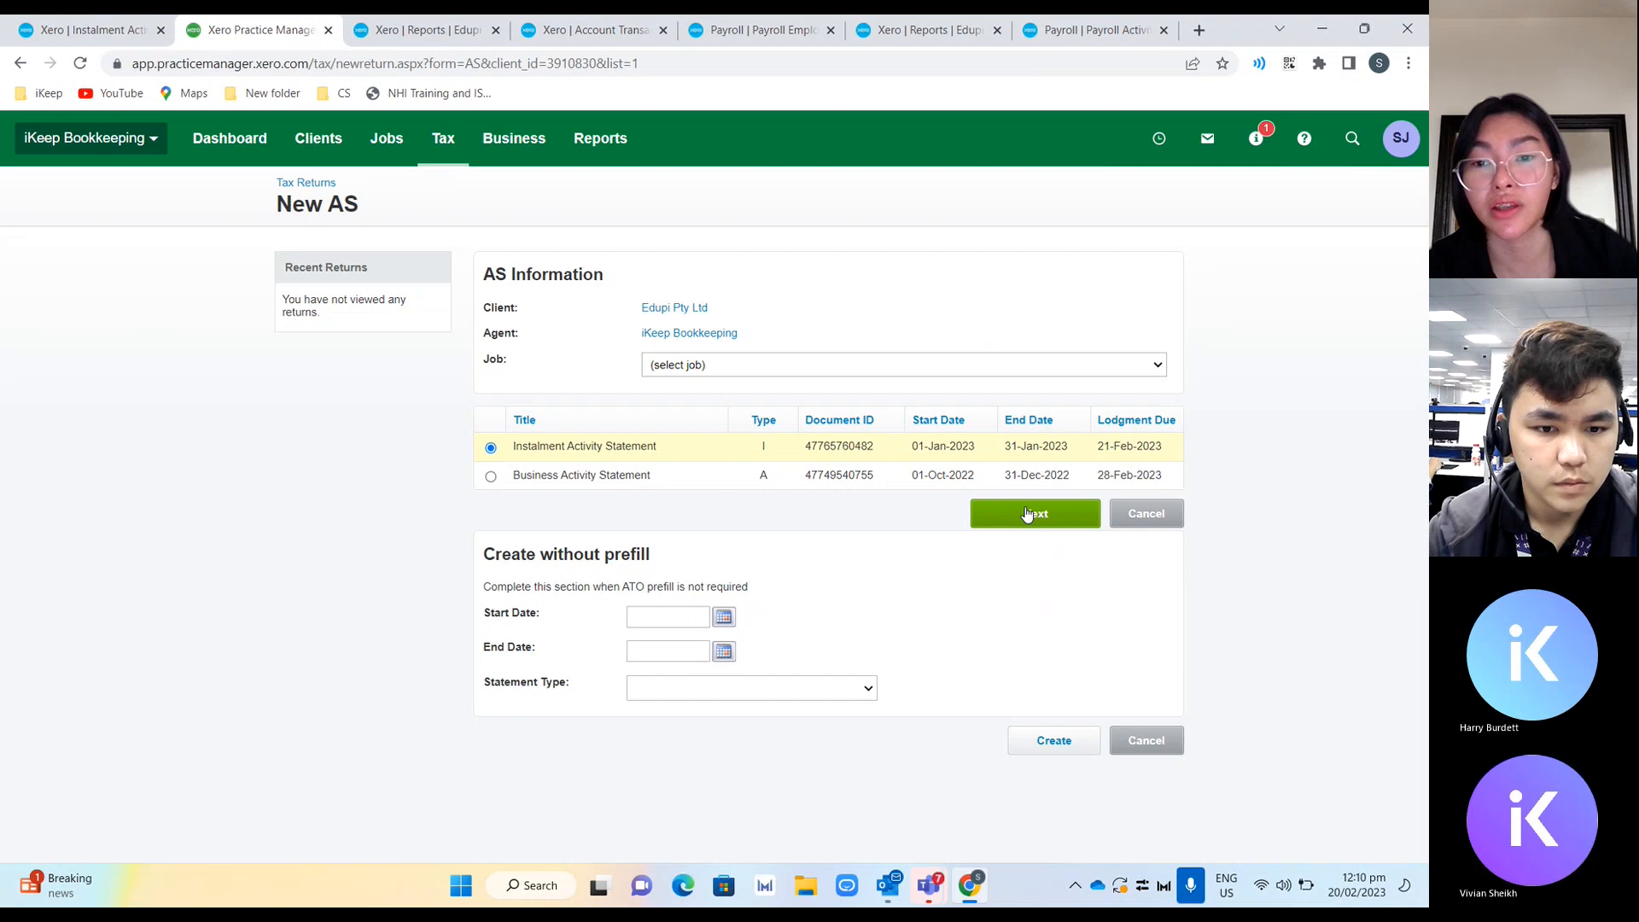
pyautogui.click(1027, 513)
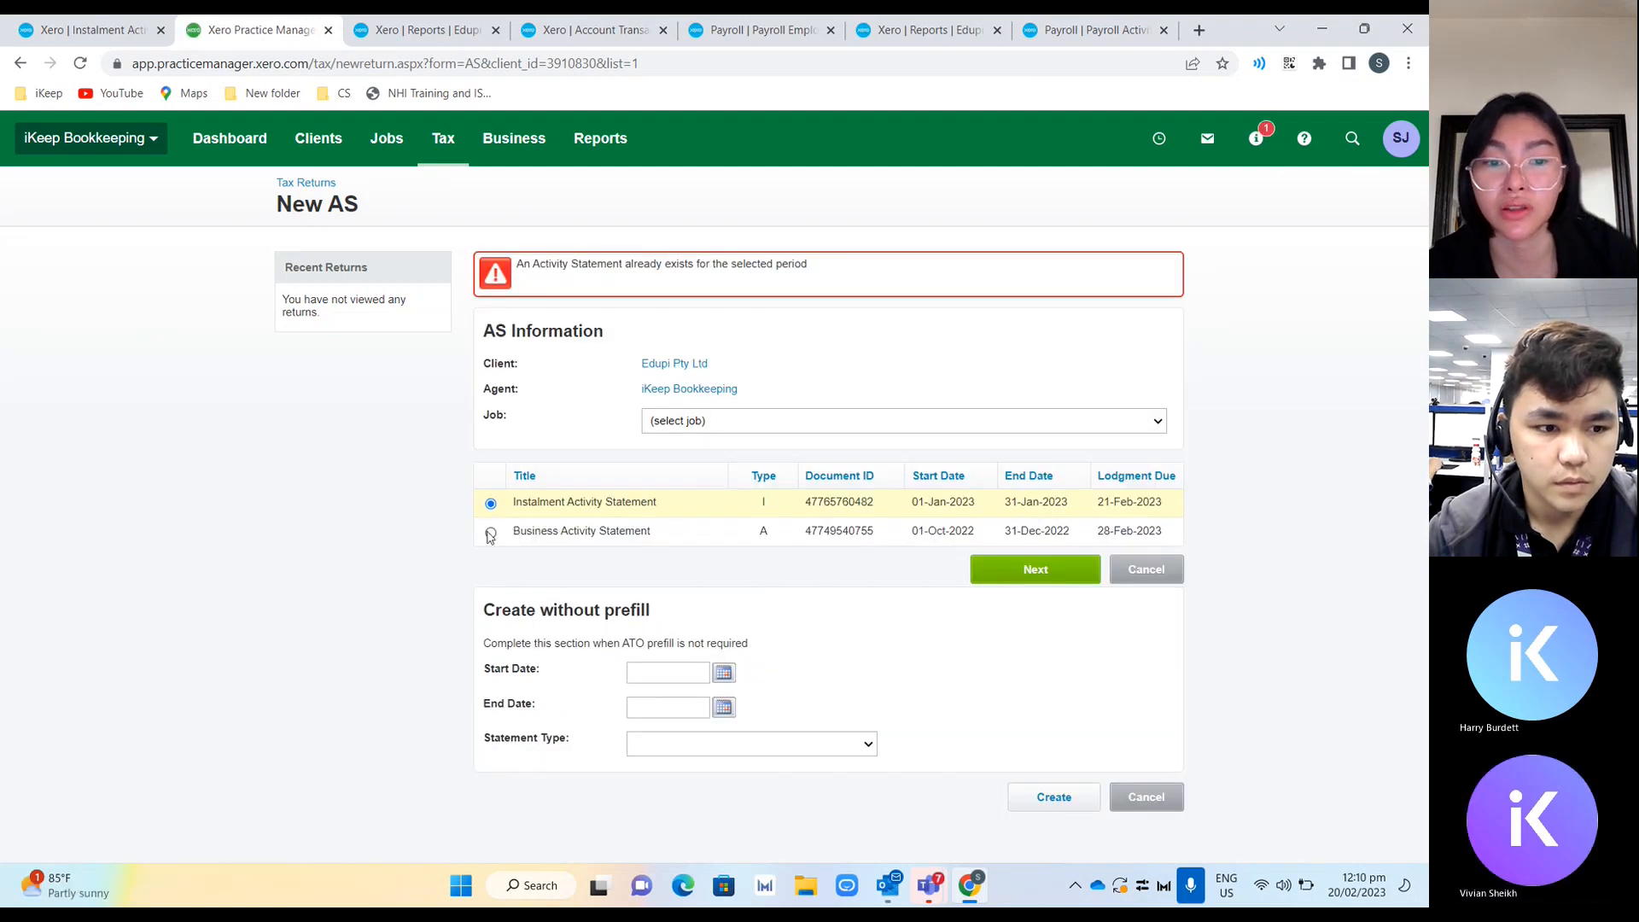
pyautogui.click(491, 533)
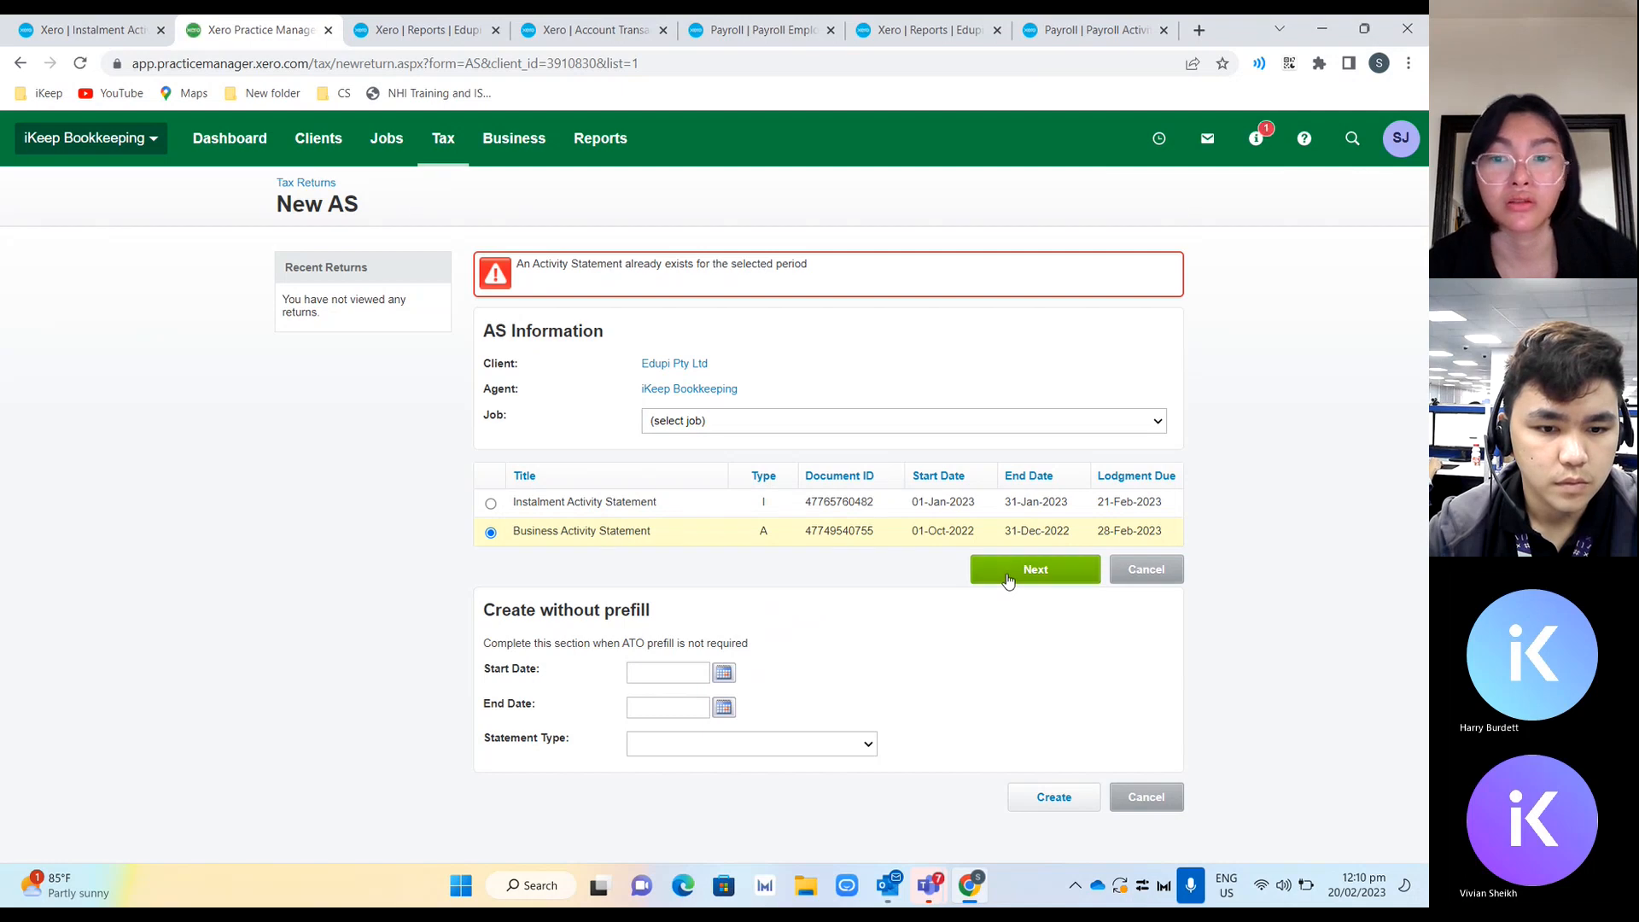
pyautogui.click(1008, 580)
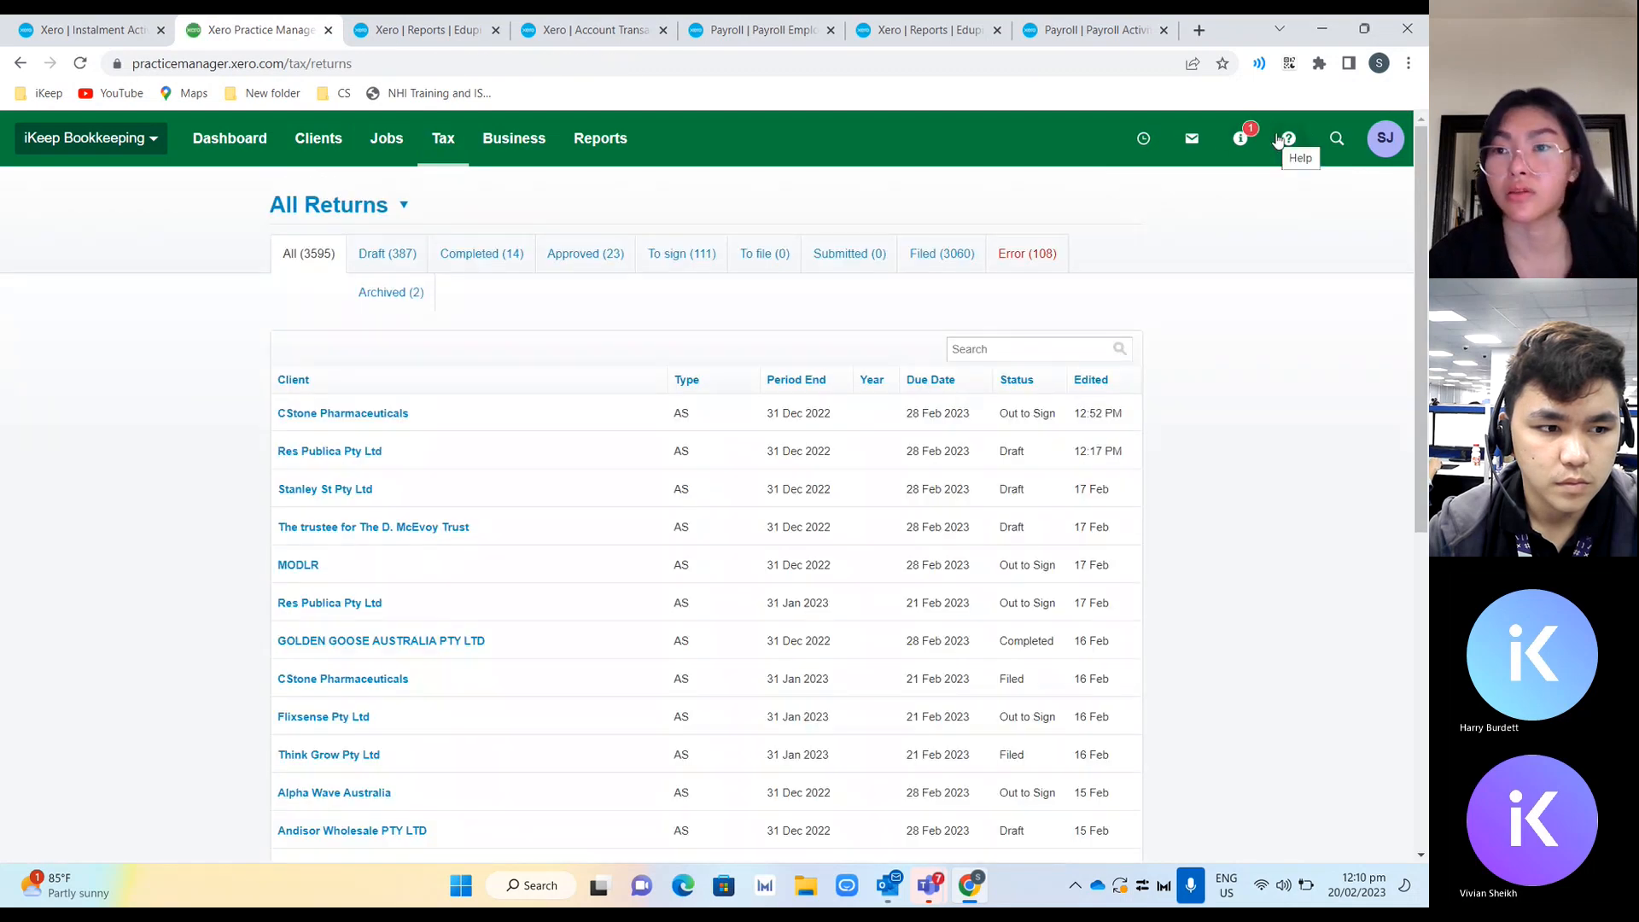
# Search for Edupi Pty Ltd again and open its 31 Dec 2022 activity statement from Tax Returns.
pyautogui.click(1337, 141)
pyautogui.write('e')
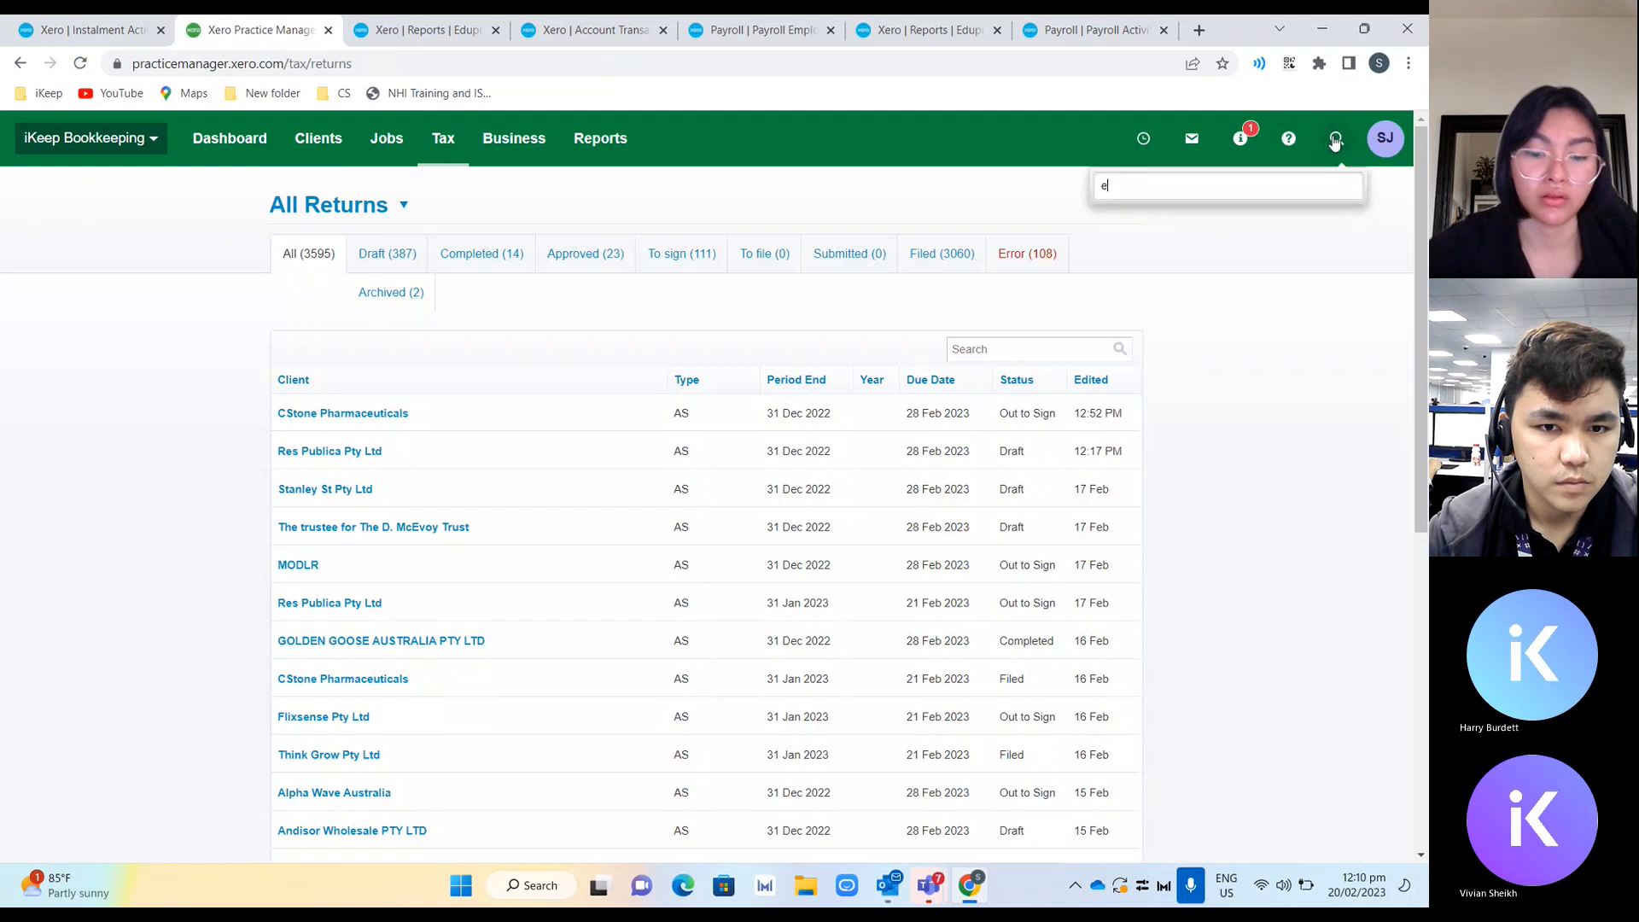
pyautogui.write('du')
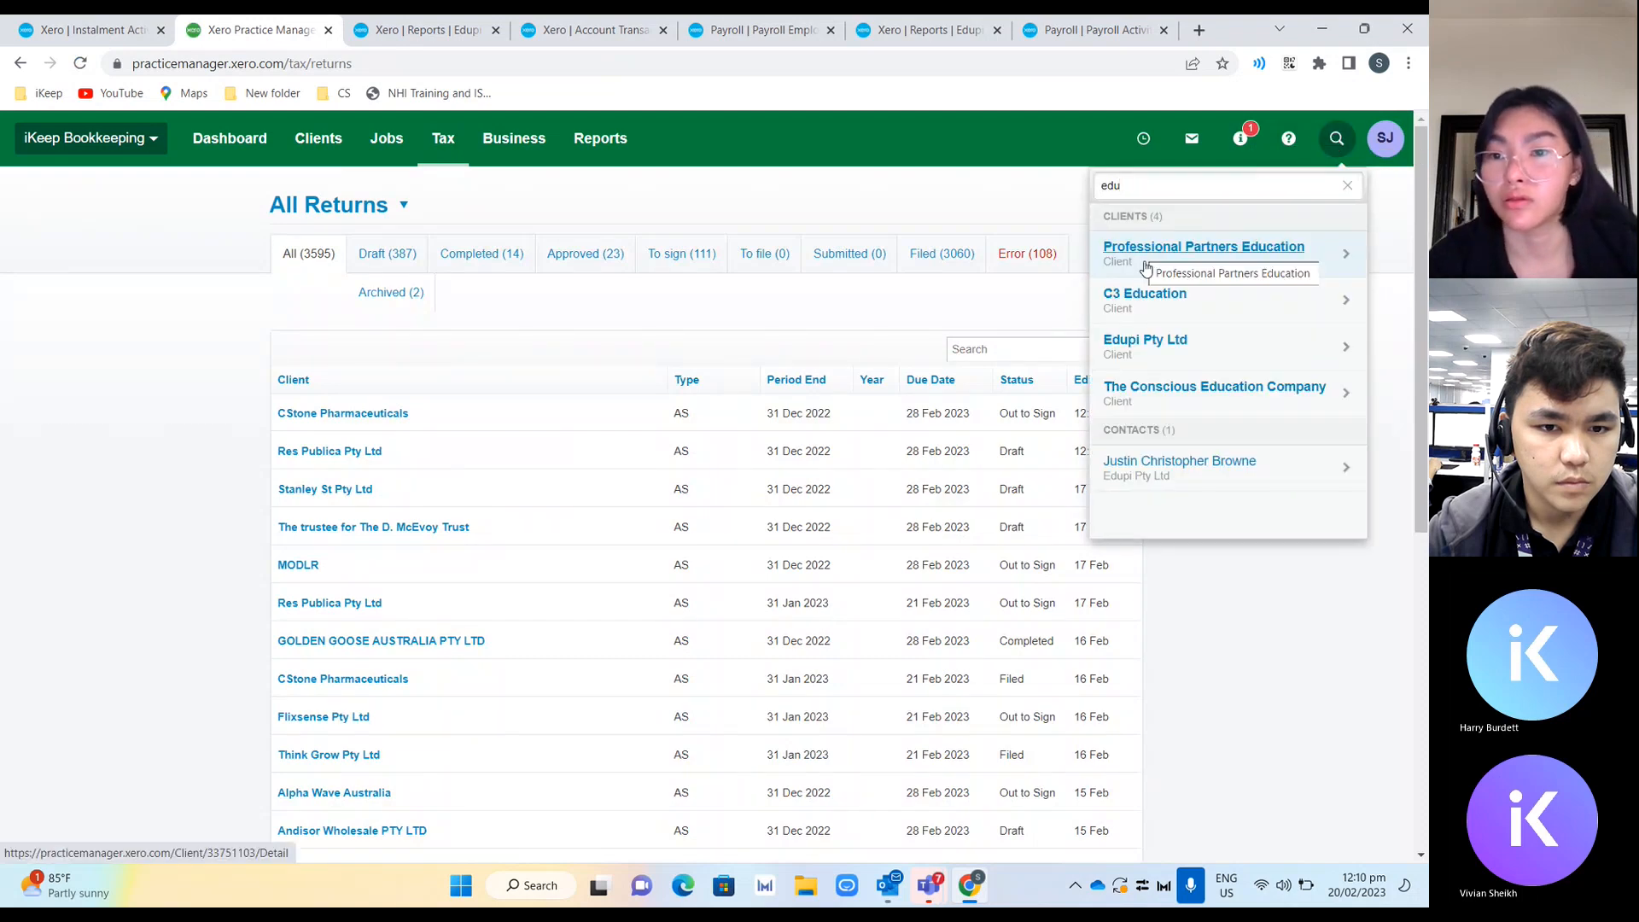
pyautogui.click(1149, 350)
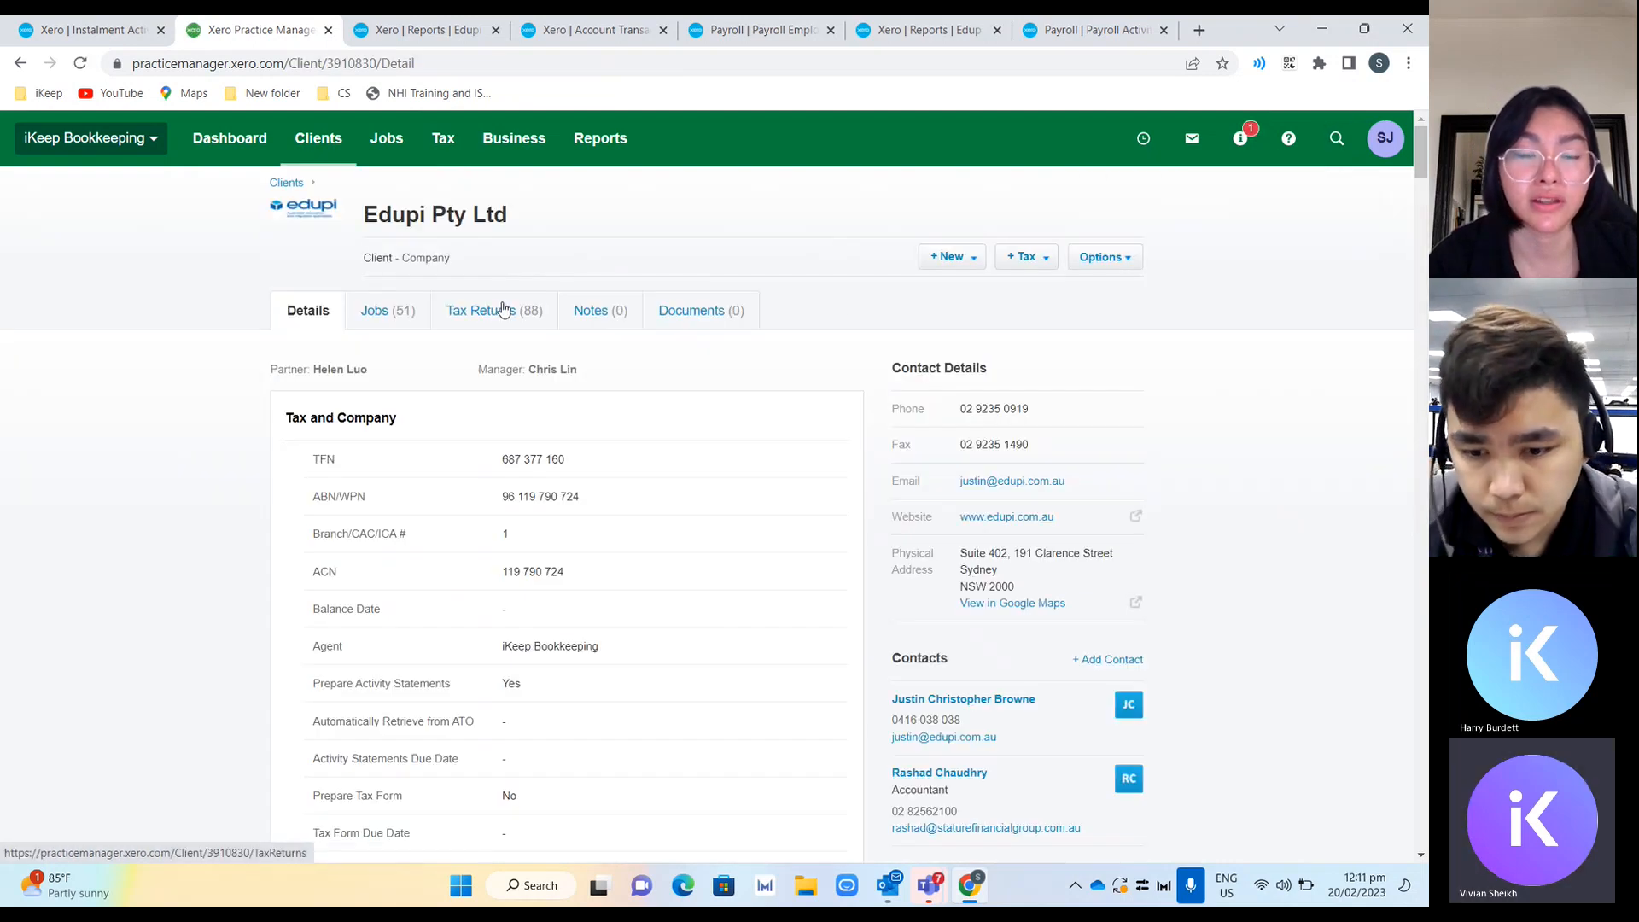
pyautogui.click(504, 310)
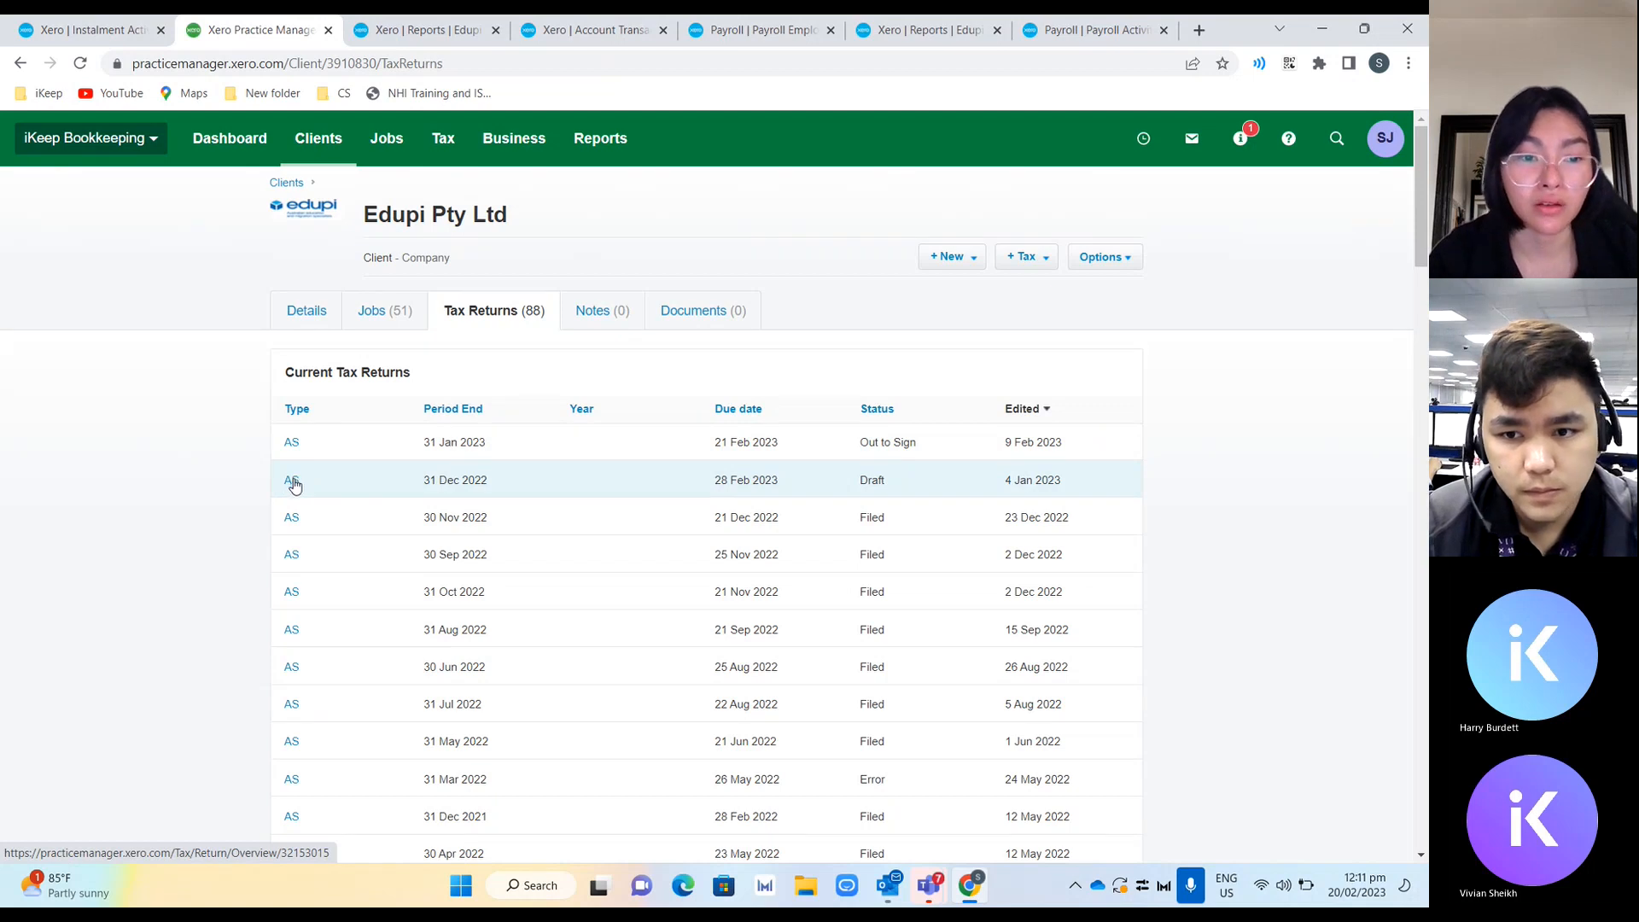
pyautogui.click(292, 481)
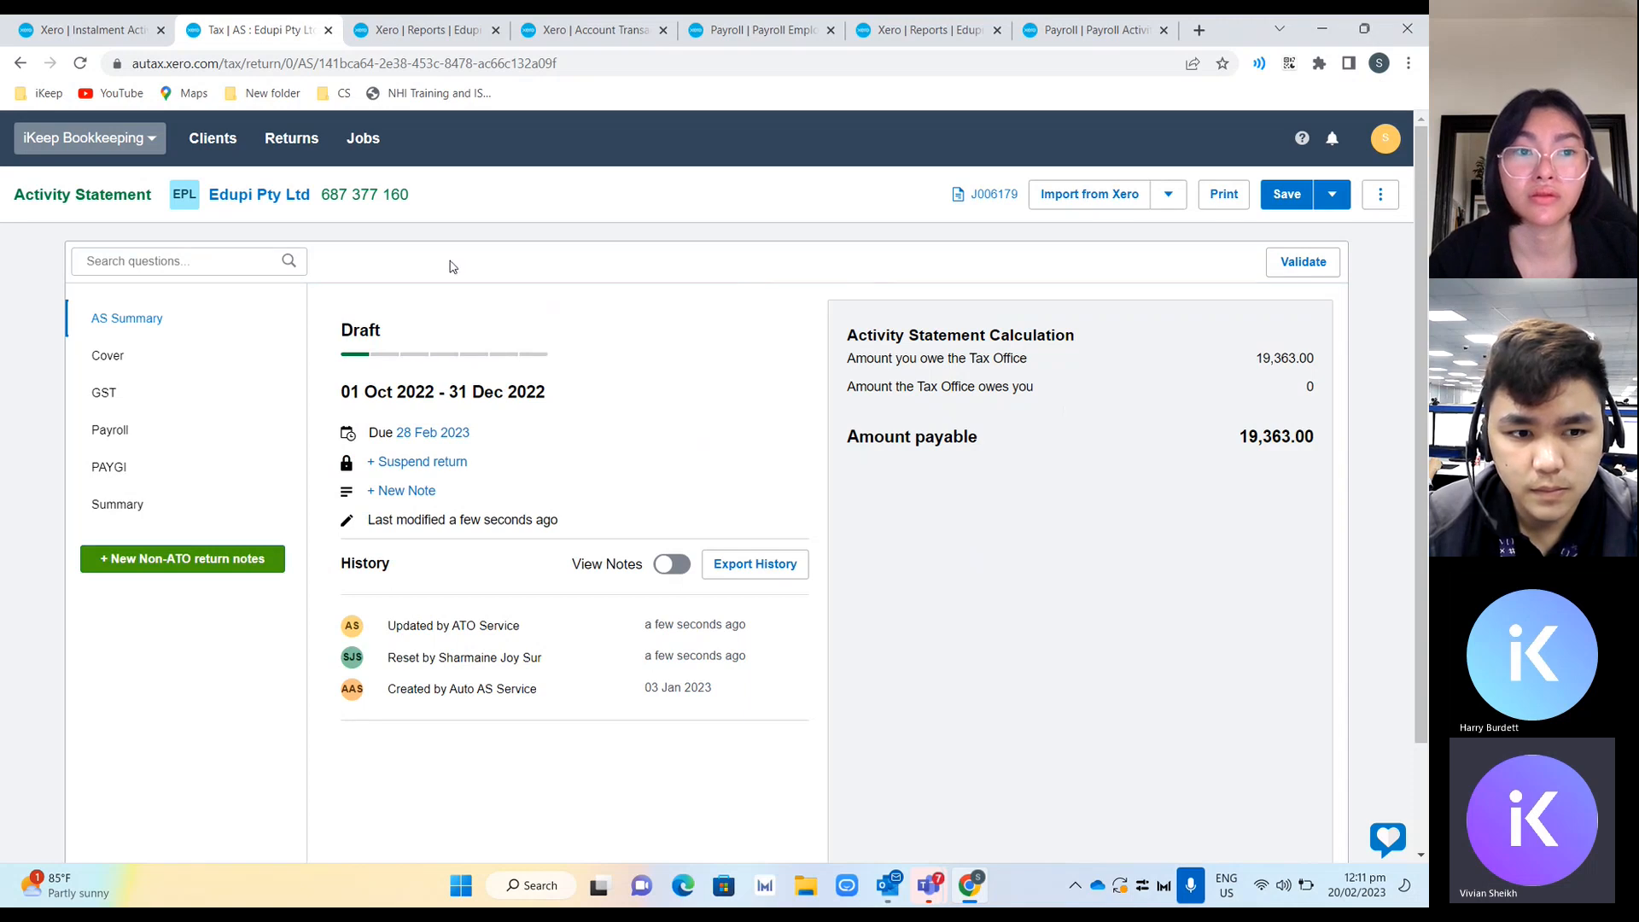
# Open the client in a new tab and open its 31 Jan 2023 activity statement from Tax Returns.
pyautogui.middleClick(289, 213)
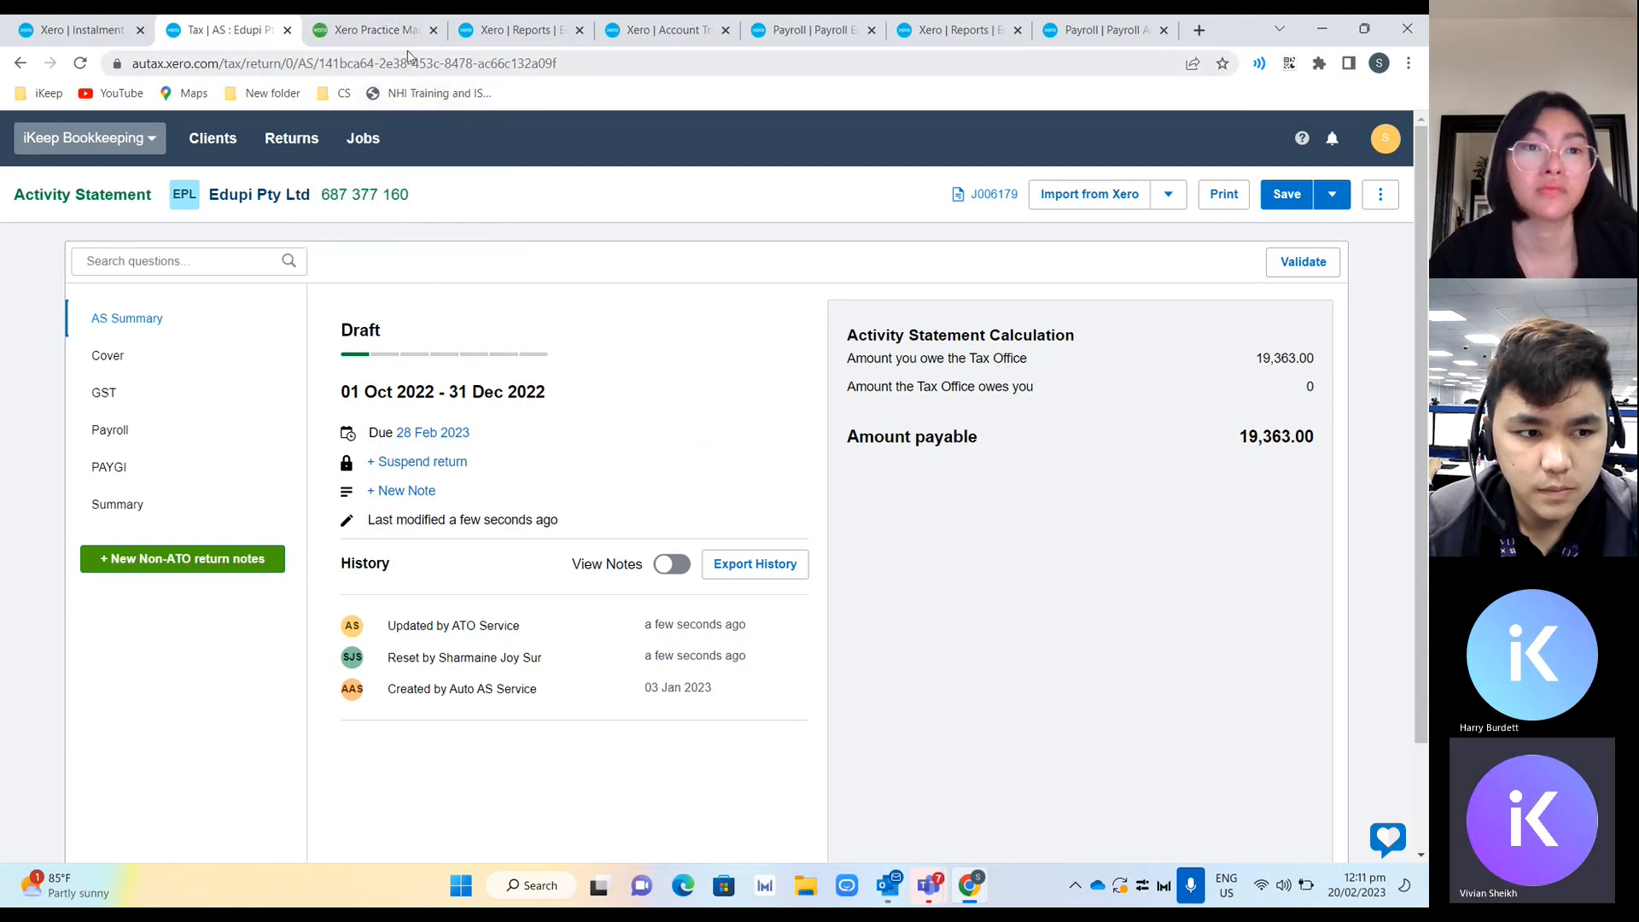
pyautogui.click(379, 32)
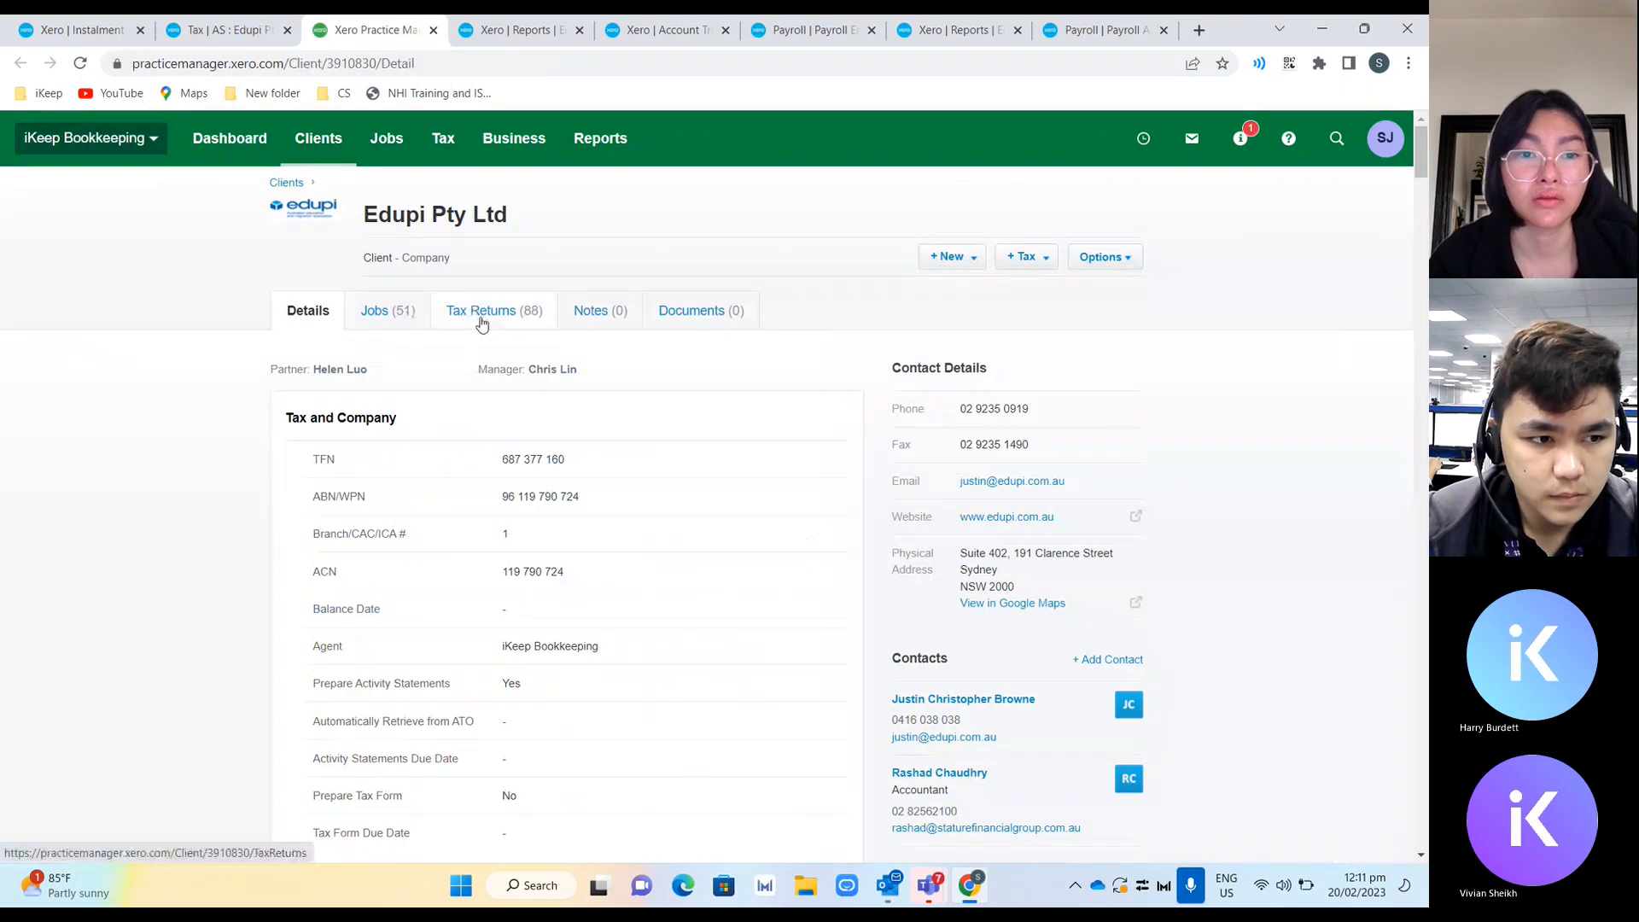
pyautogui.click(482, 323)
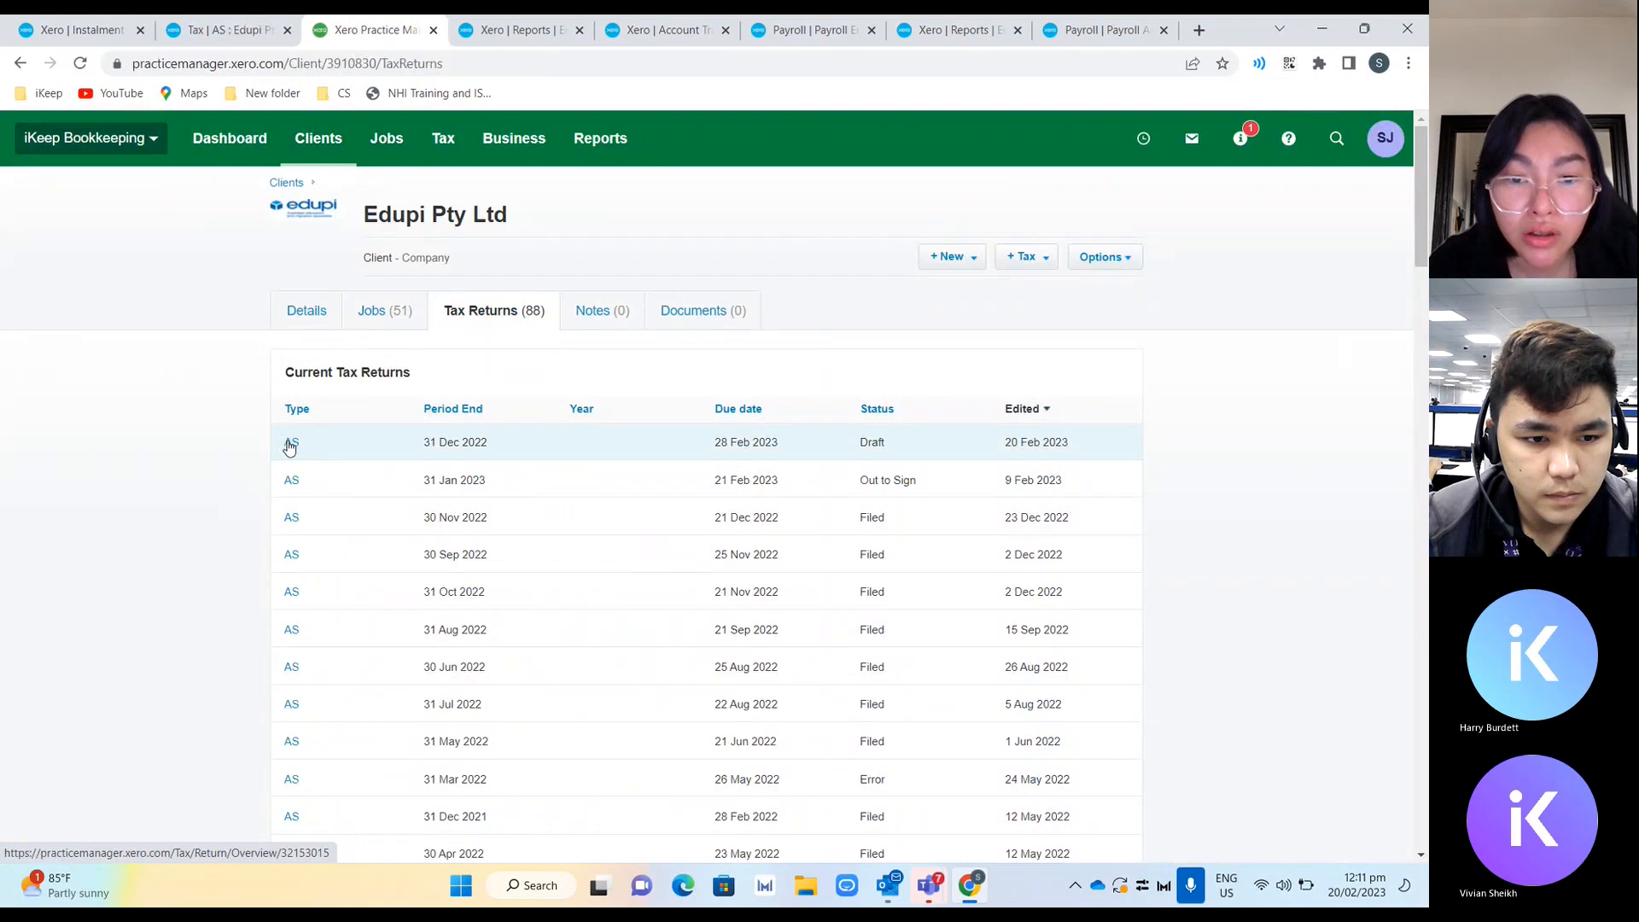
pyautogui.click(290, 483)
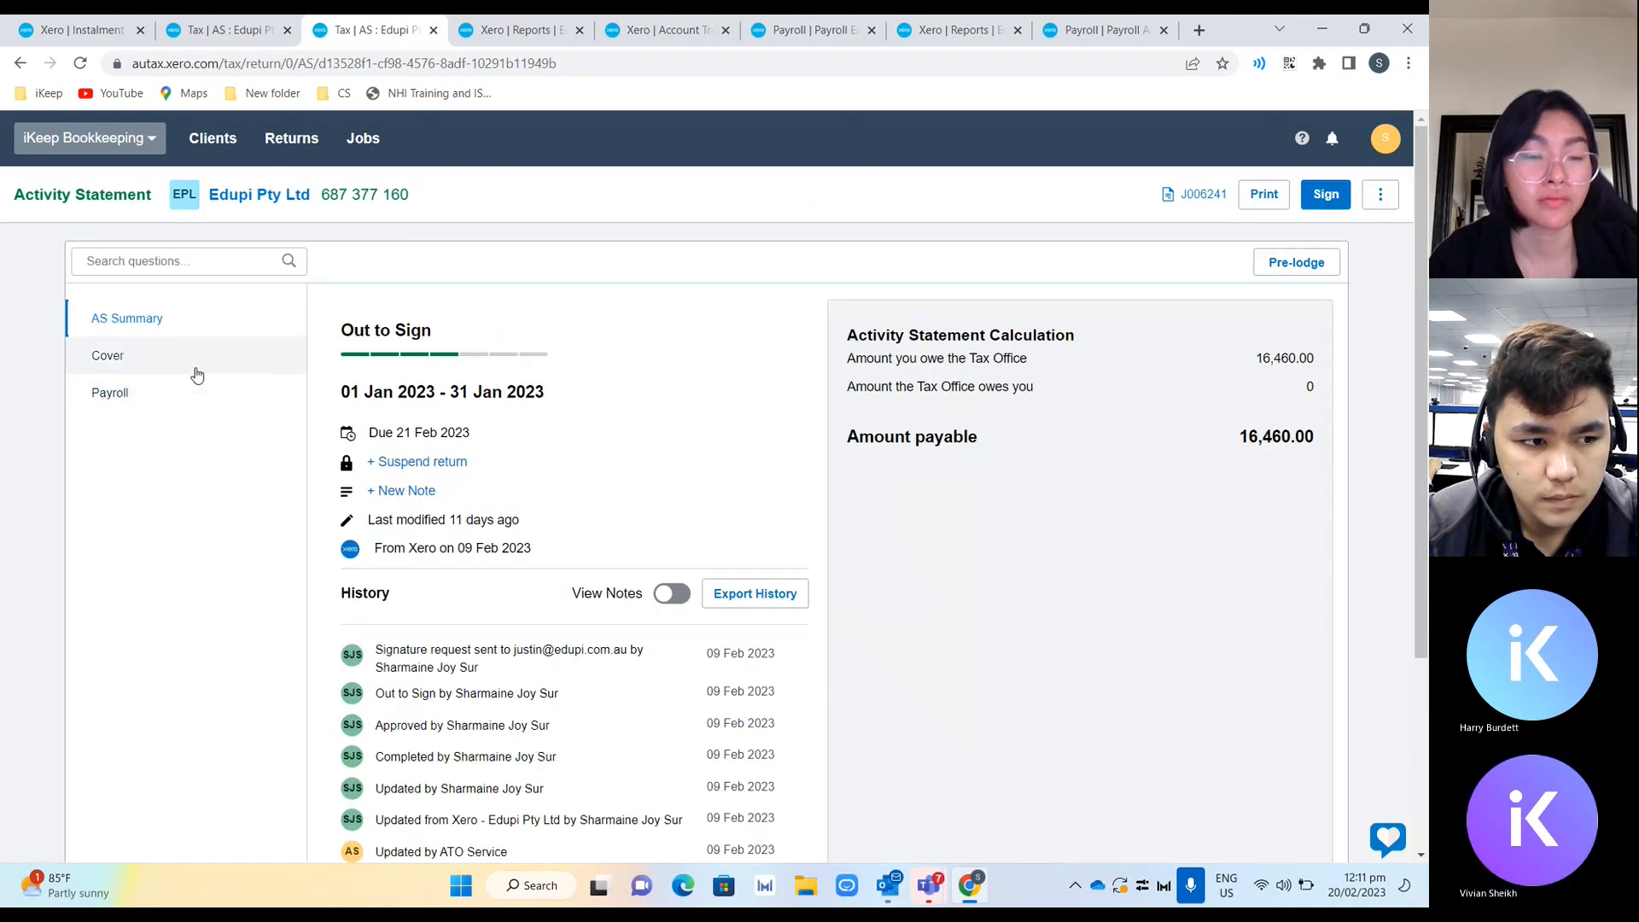
# Review the Cover and Payroll sections of the 31 Jan 2023 activity statement.
pyautogui.click(195, 373)
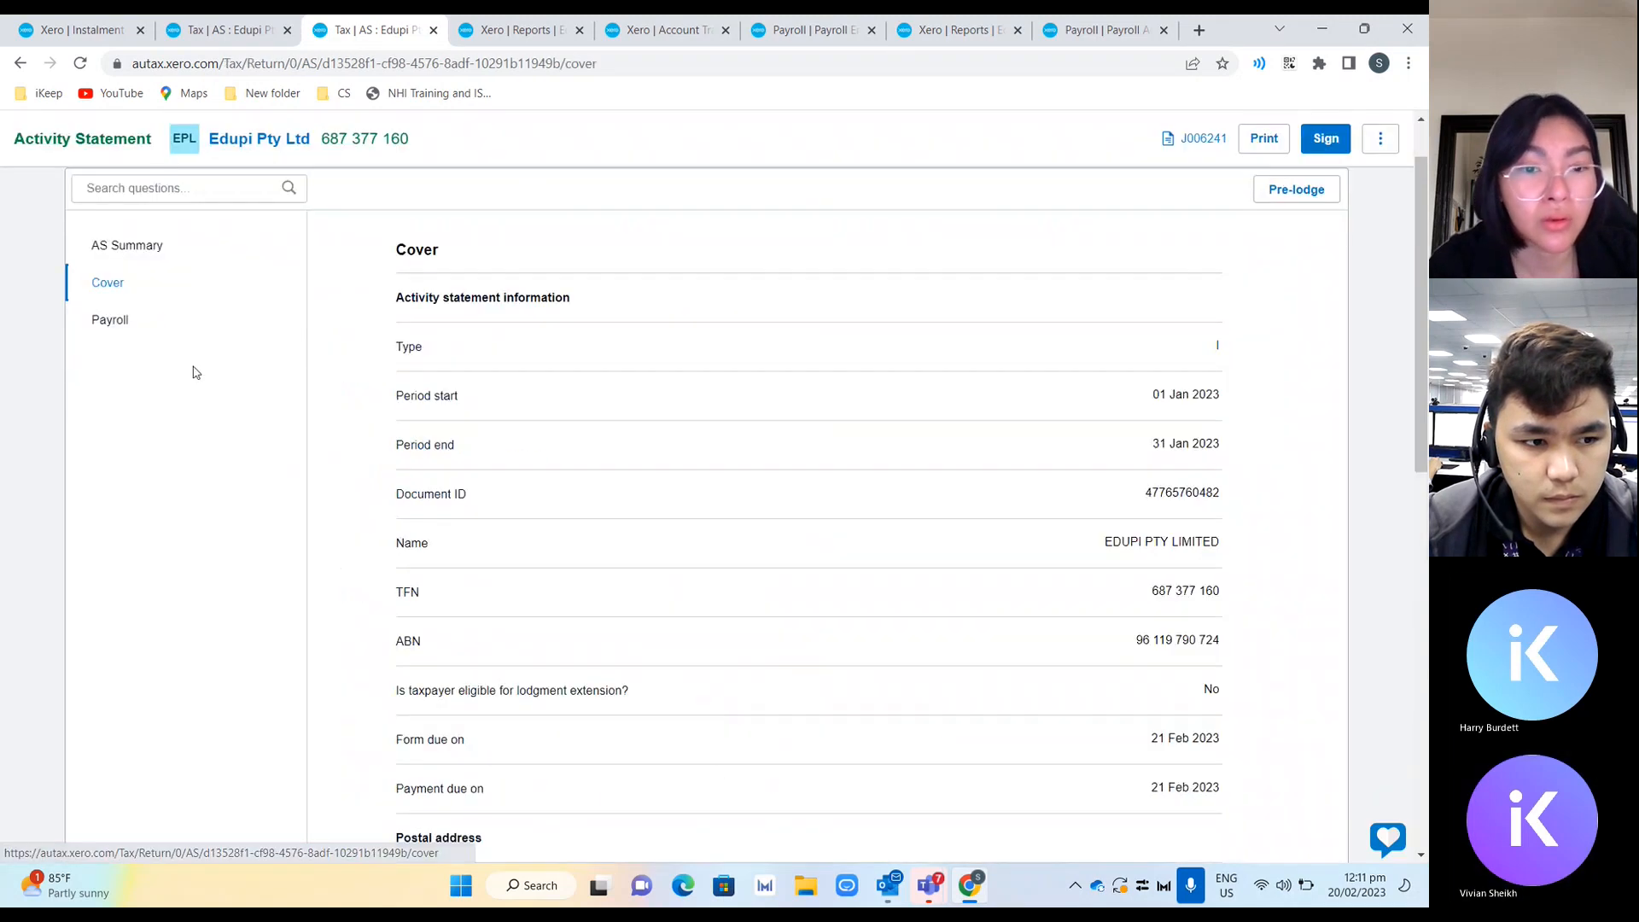
pyautogui.click(195, 320)
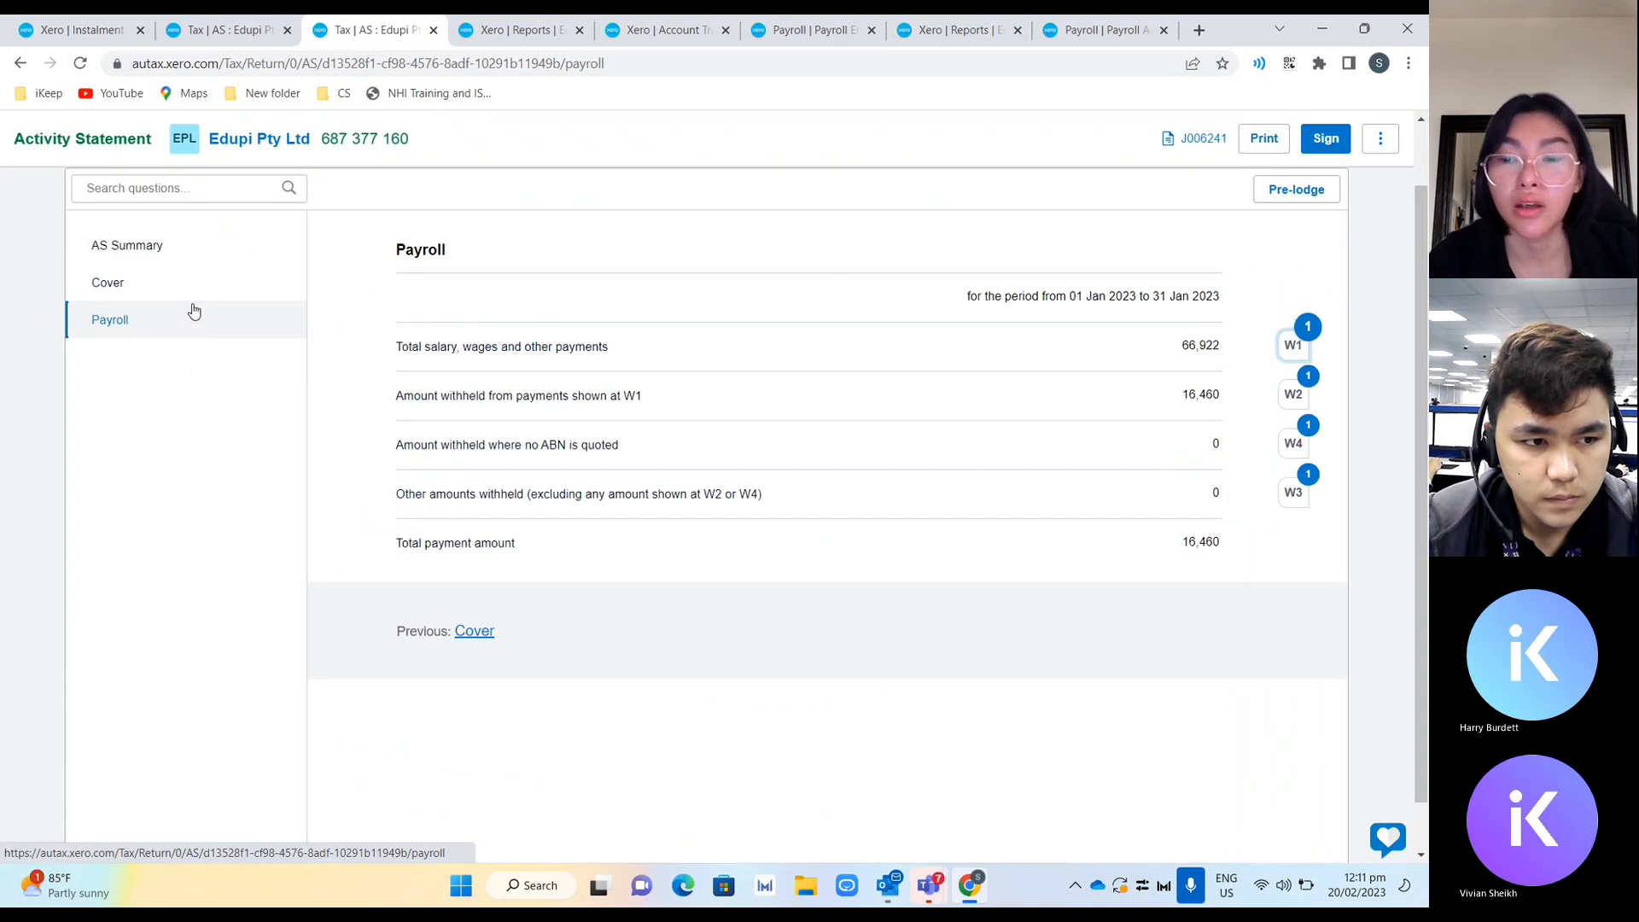
pyautogui.click(190, 281)
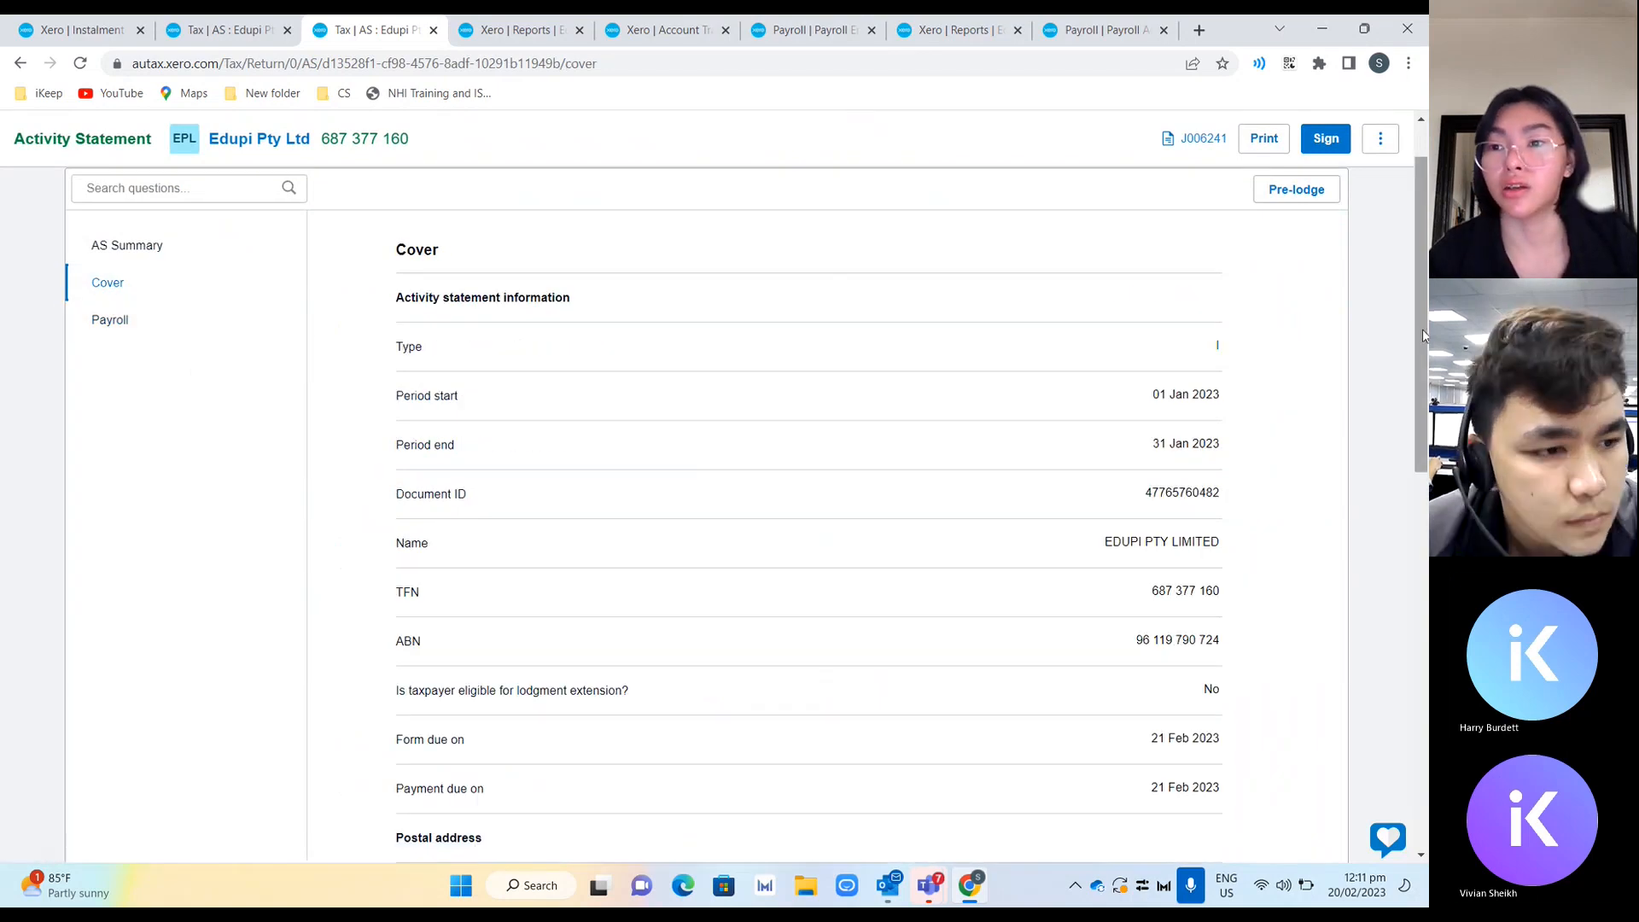
pyautogui.moveTo(1422, 330); pyautogui.dragTo(1426, 210)
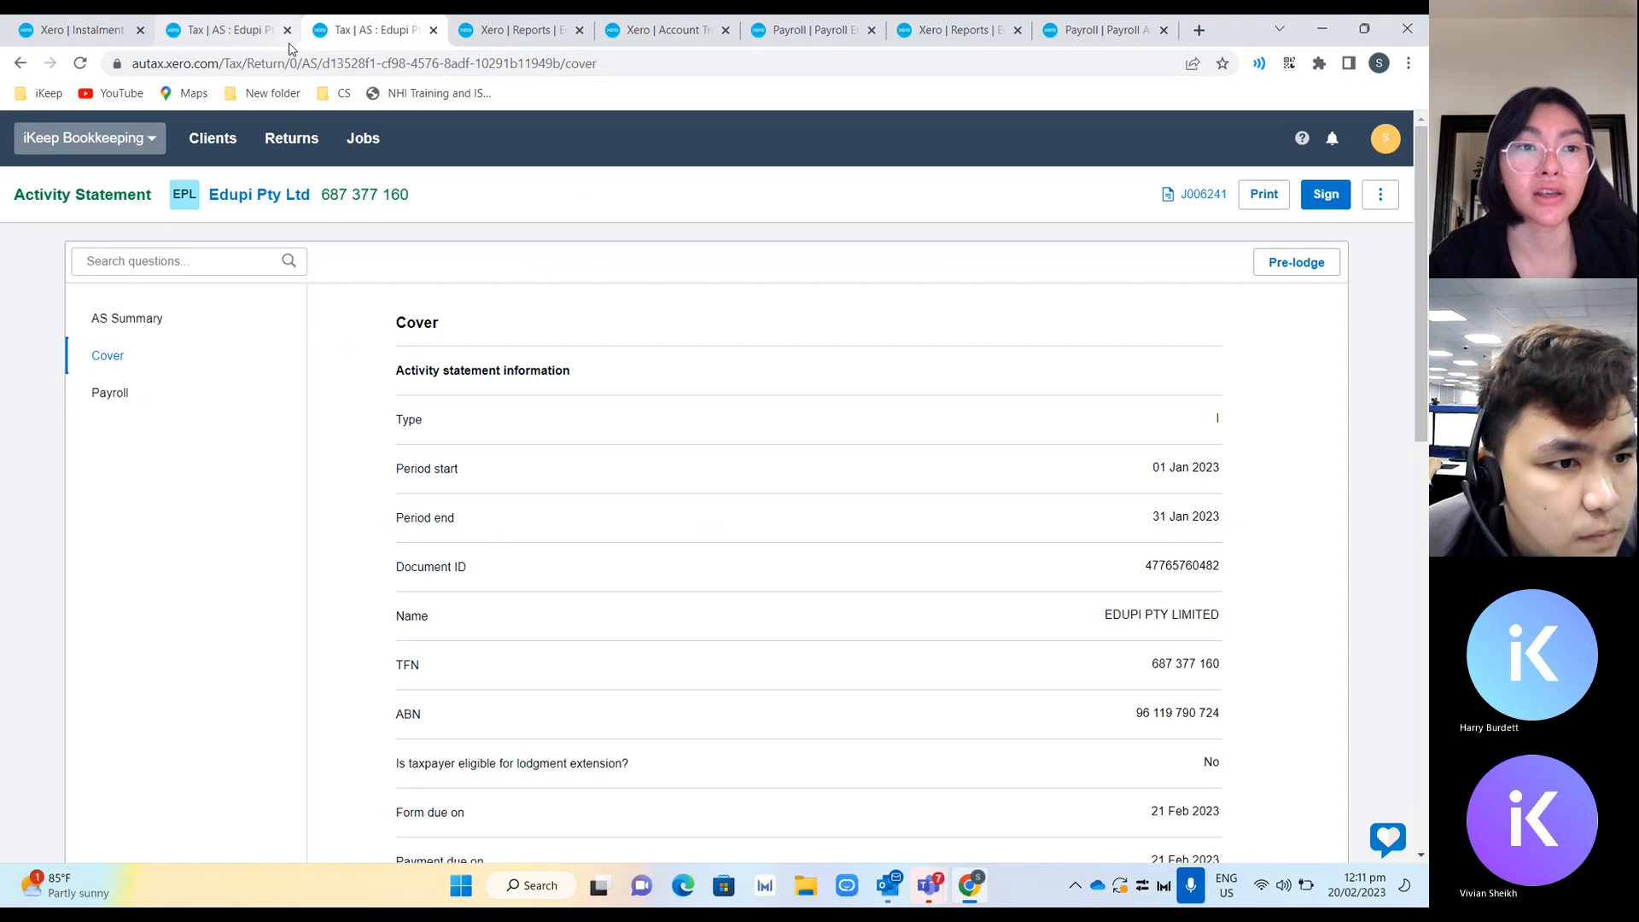
# Switch to the 31 Dec 2022 activity statement and open its Import from Xero page of published reports.
pyautogui.click(223, 30)
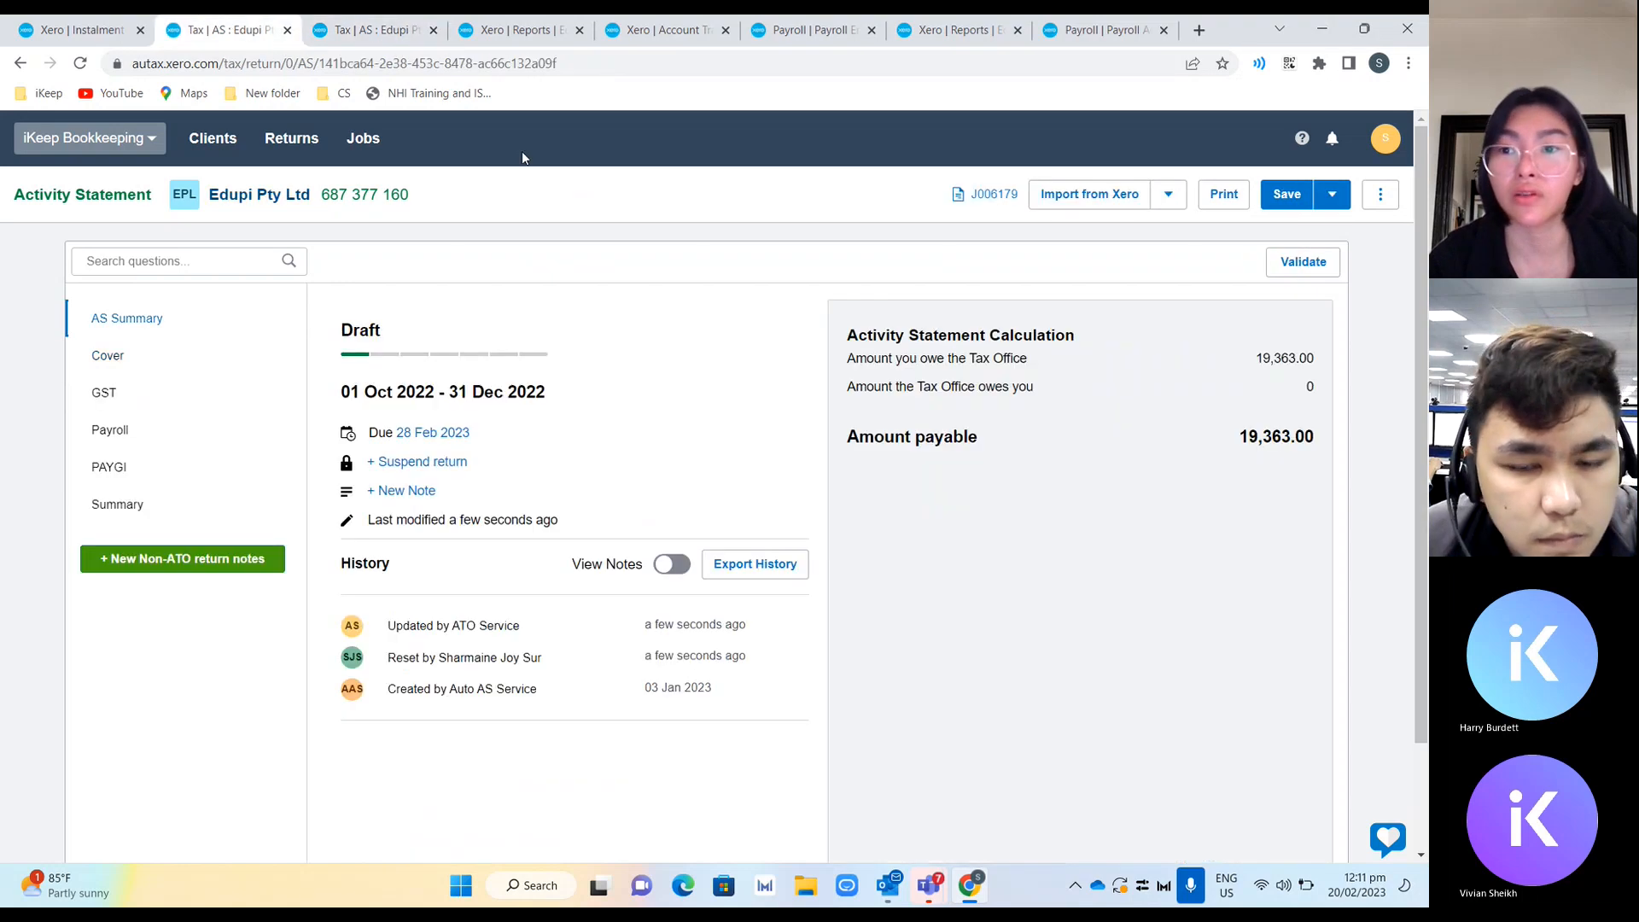
pyautogui.click(1102, 211)
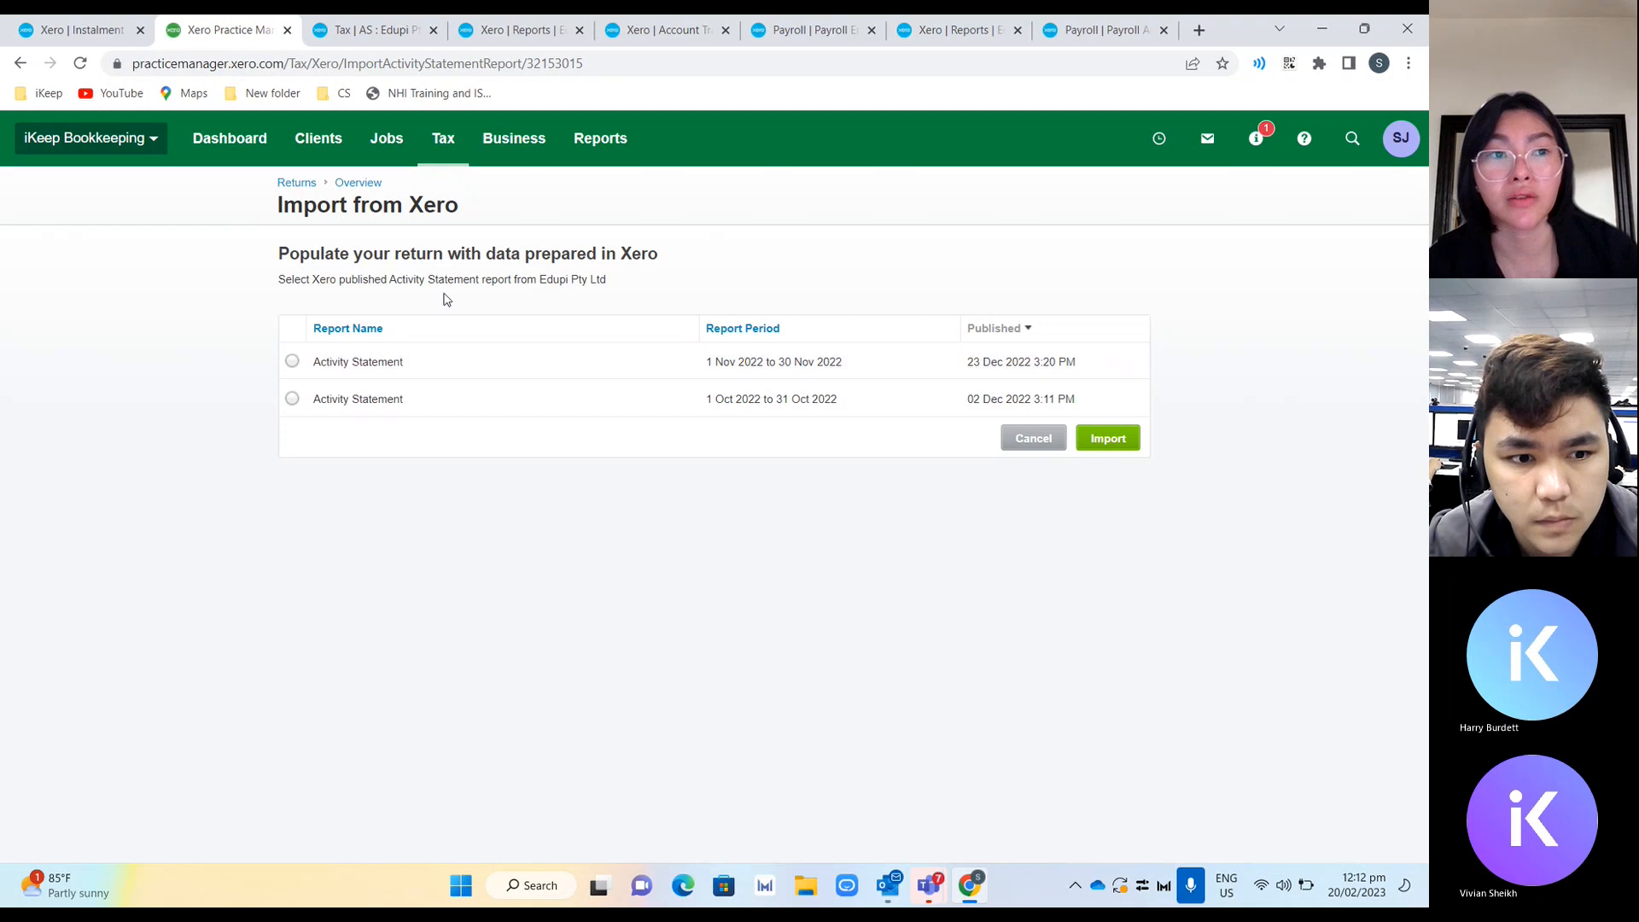
# Compare the open Instalment Activity Statement, Account Transactions and Payroll Employee Summary report tabs against the January statement.
pyautogui.click(84, 30)
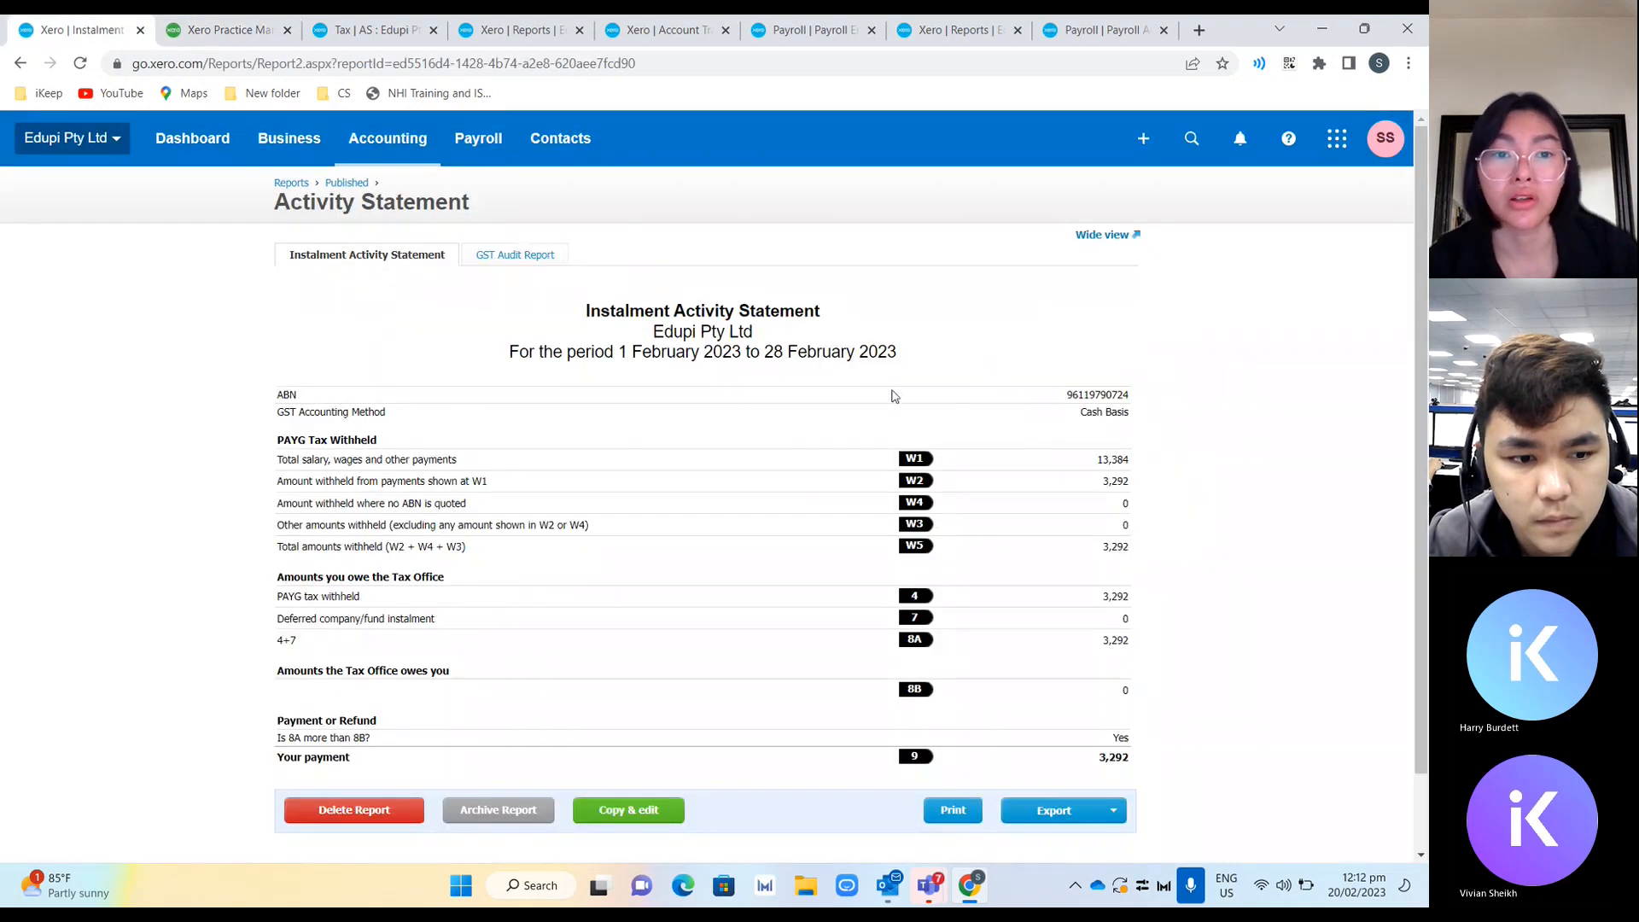
pyautogui.click(376, 30)
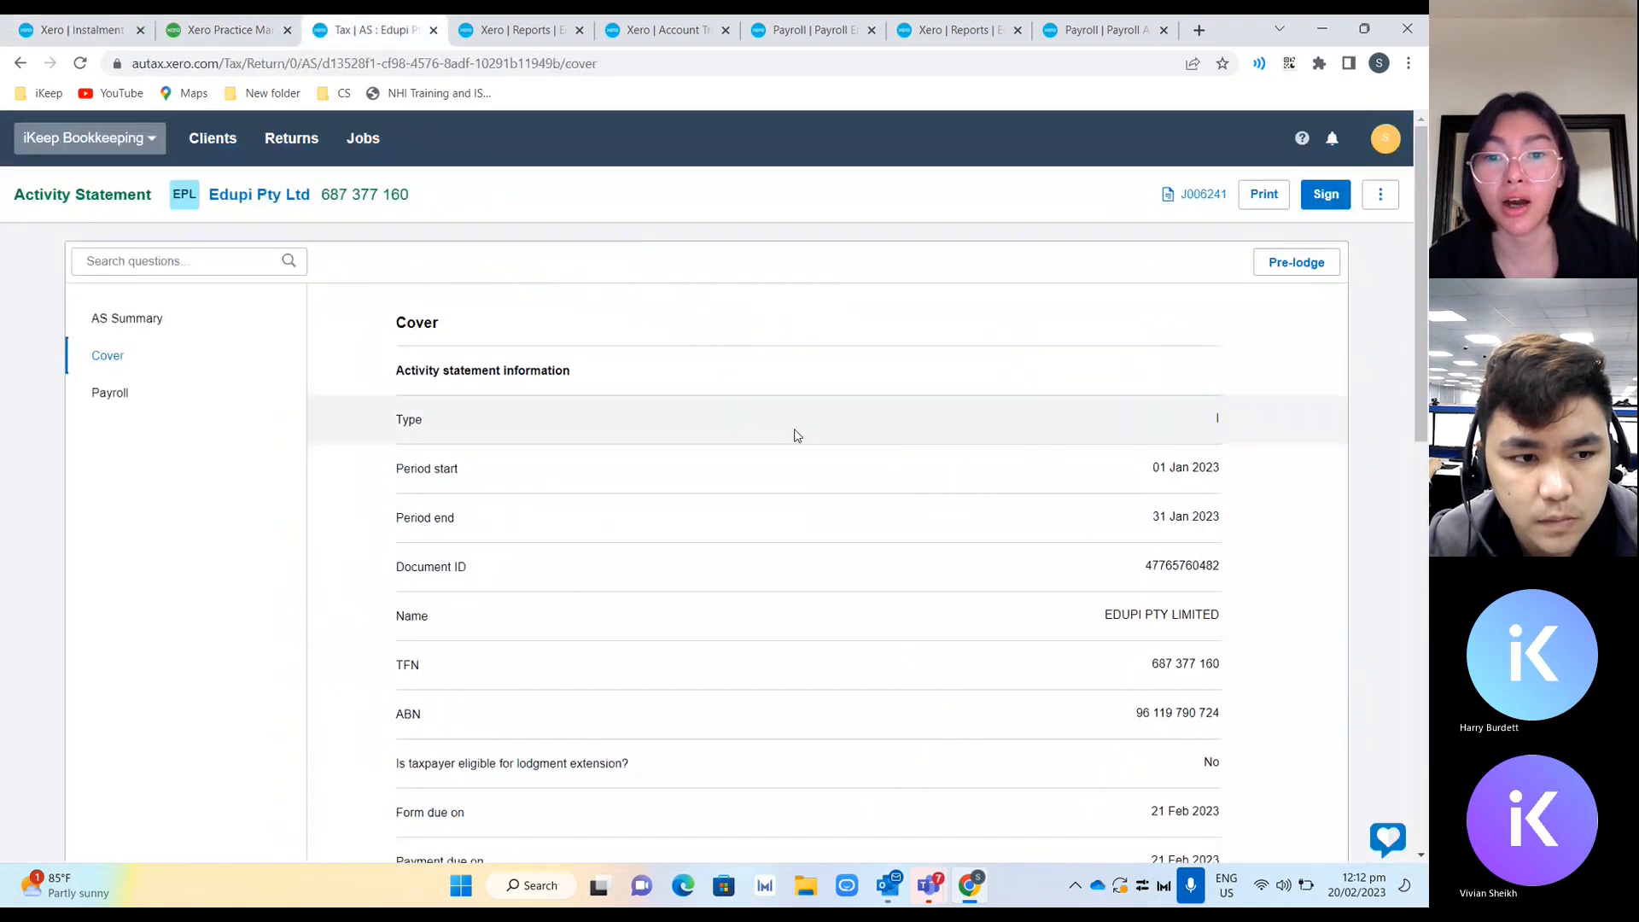
pyautogui.click(512, 30)
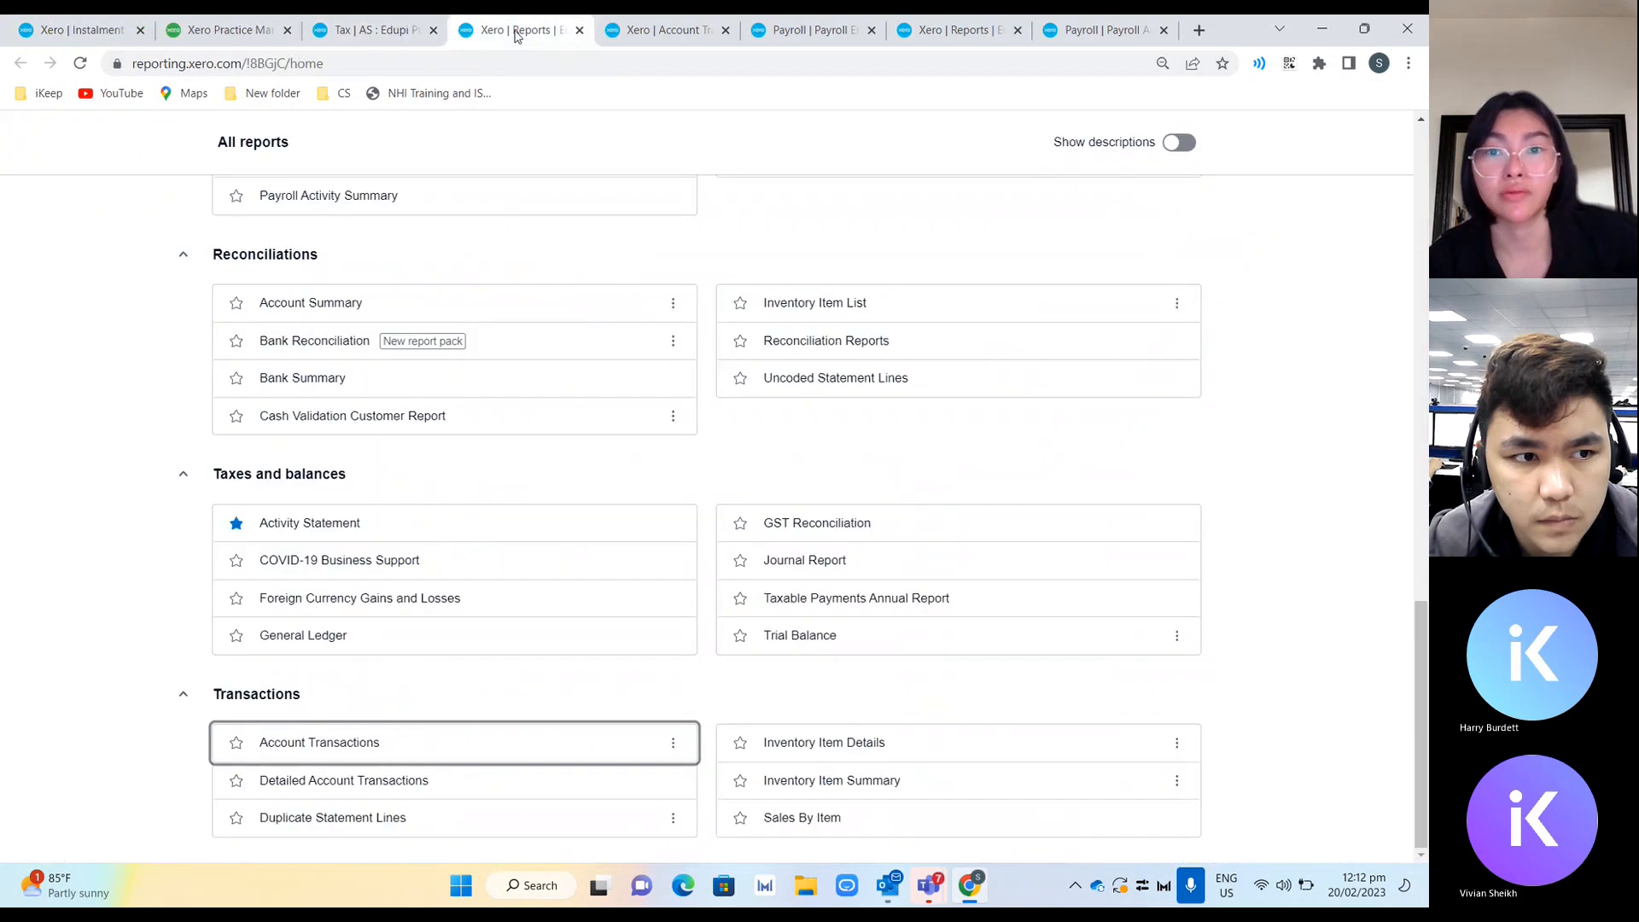
pyautogui.click(392, 31)
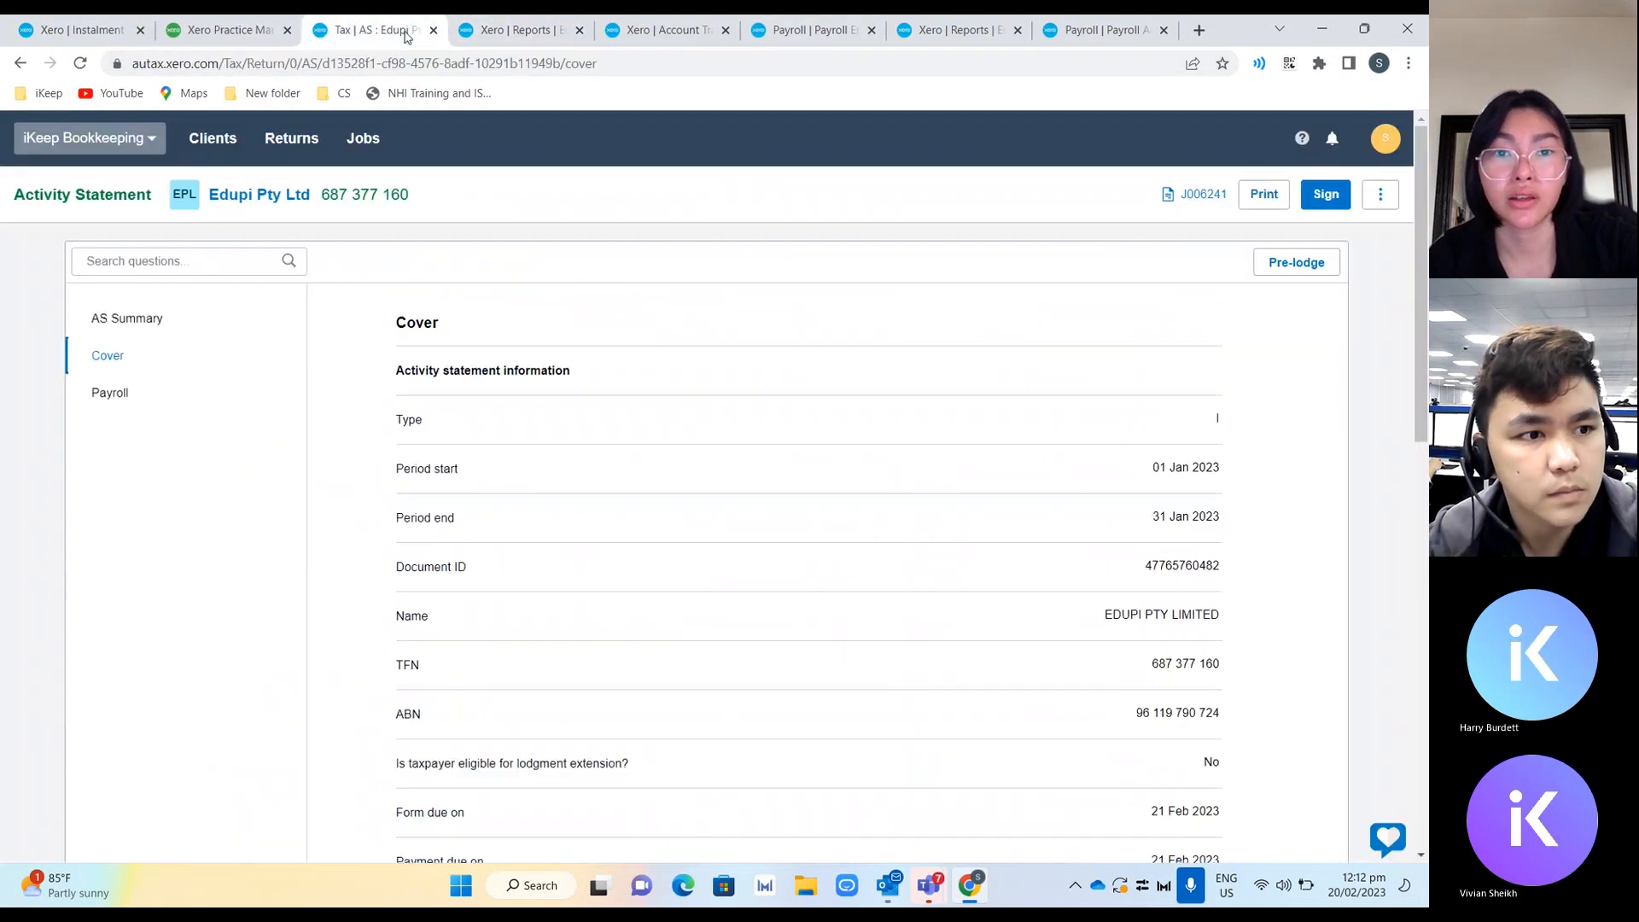
pyautogui.click(523, 32)
pyautogui.click(674, 34)
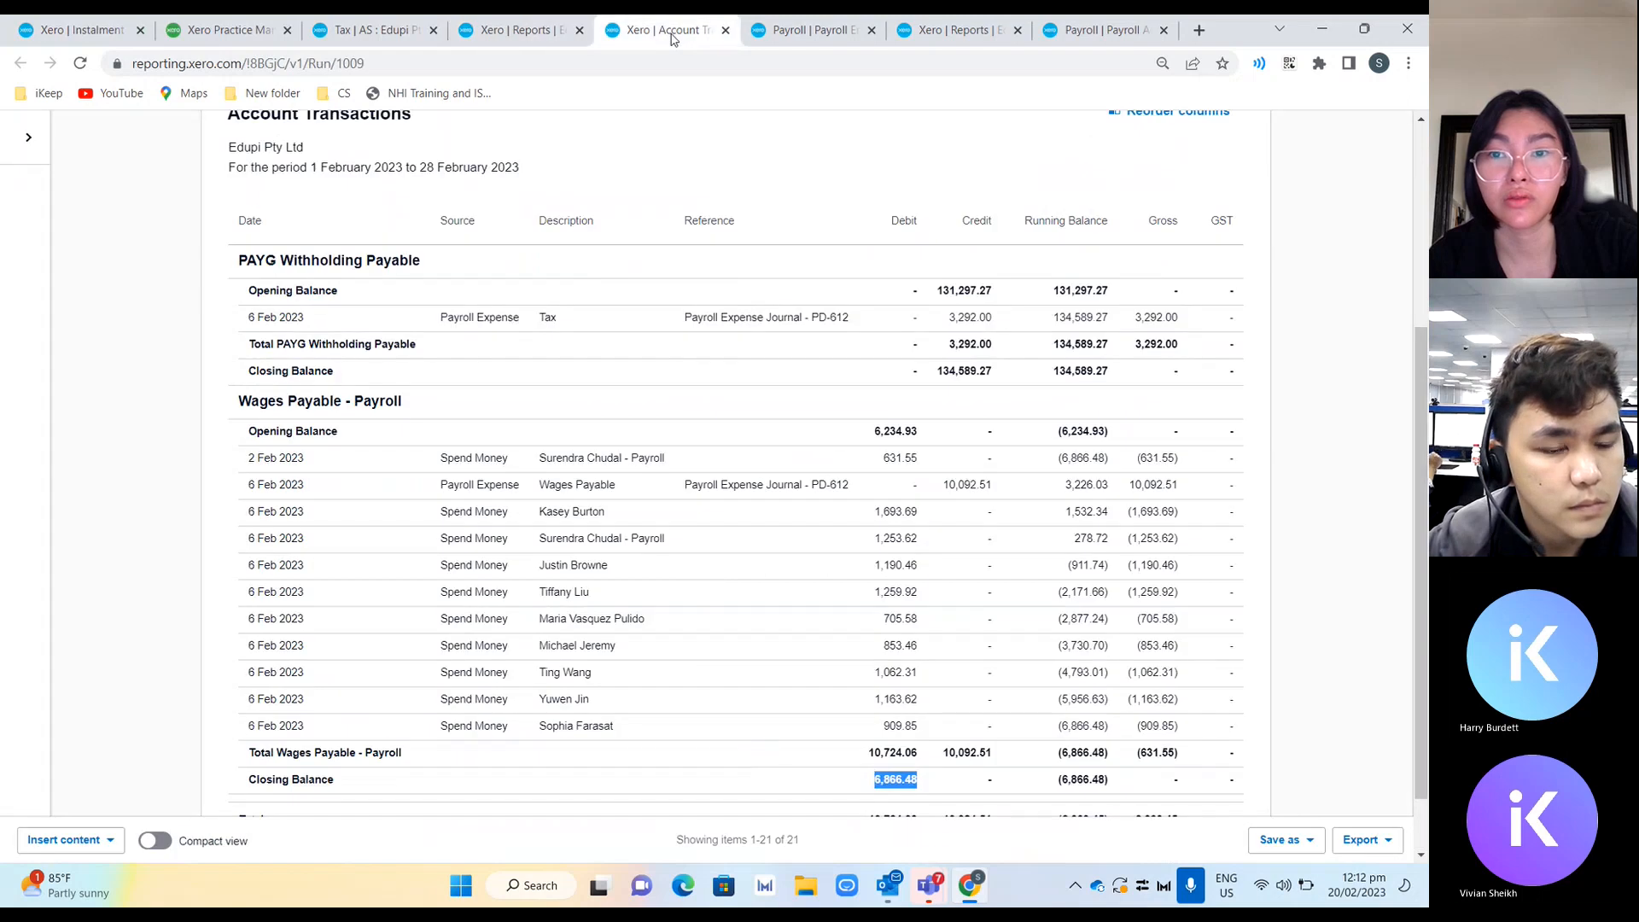
pyautogui.click(811, 34)
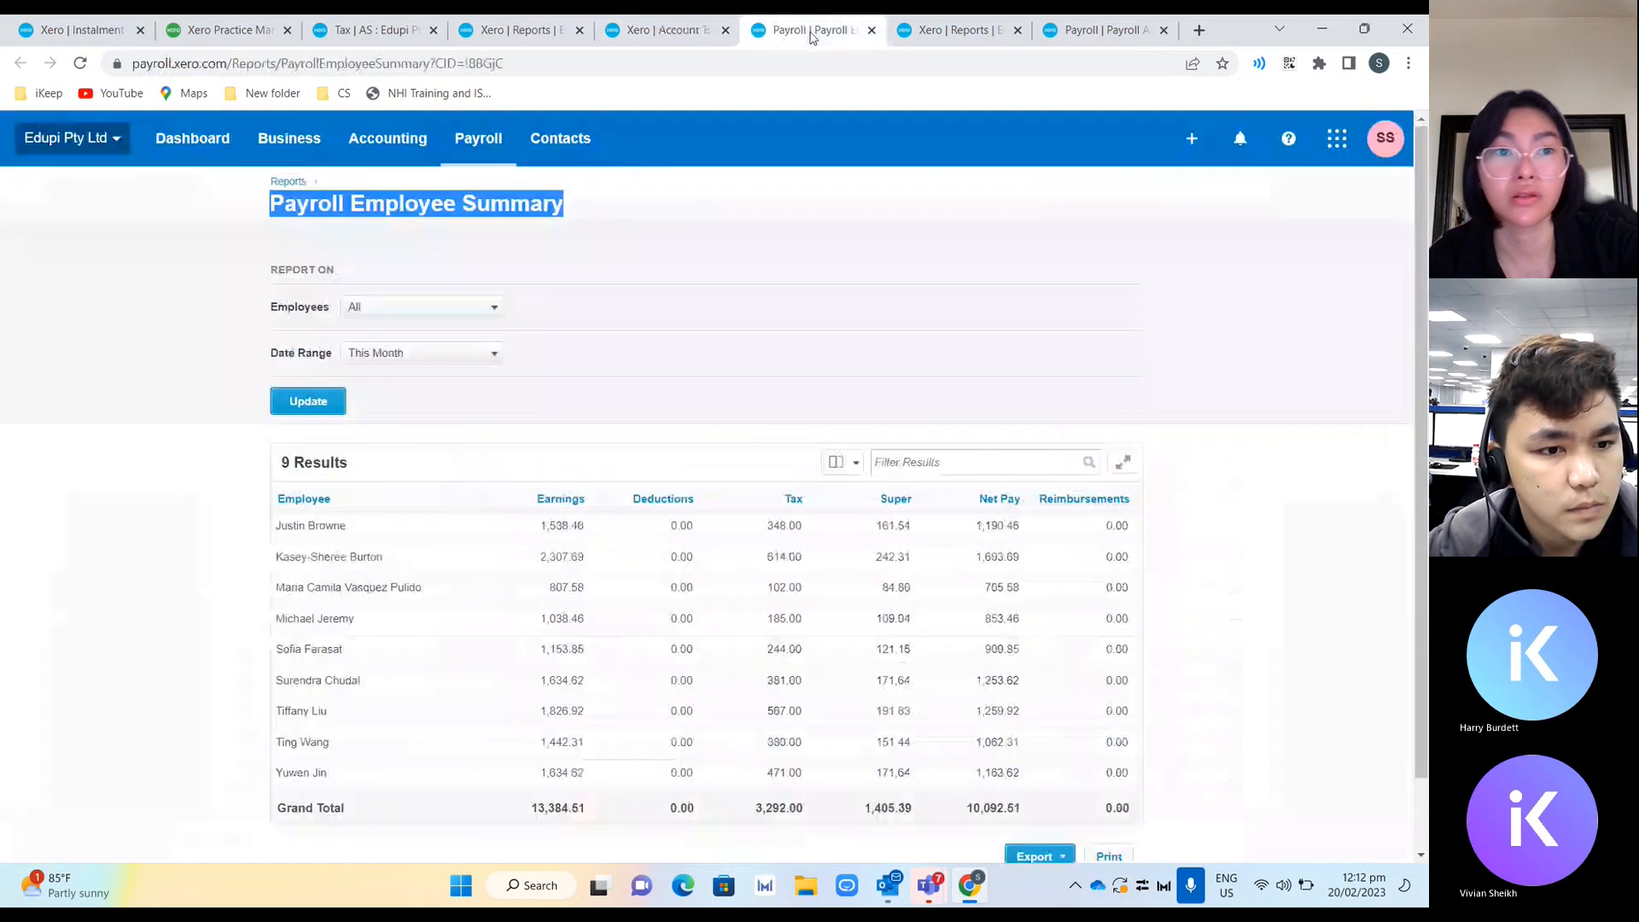
# Return to the 31 Dec 2022 activity statement without importing and review its Payroll, PAYGI, GST and Cover sections.
pyautogui.click(253, 26)
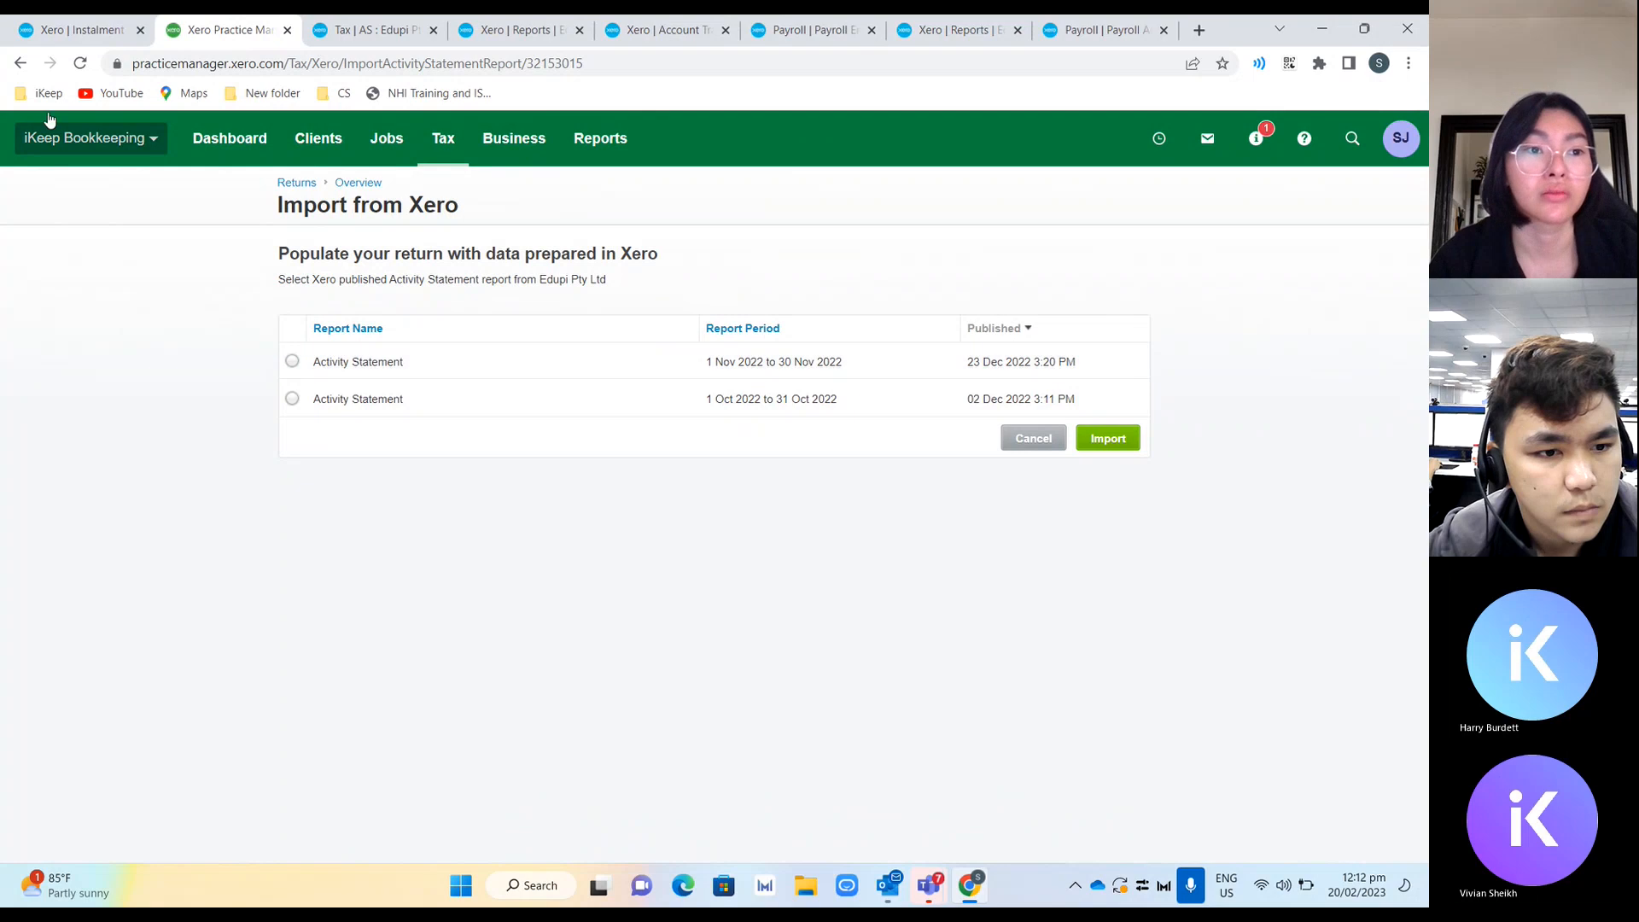
pyautogui.click(20, 64)
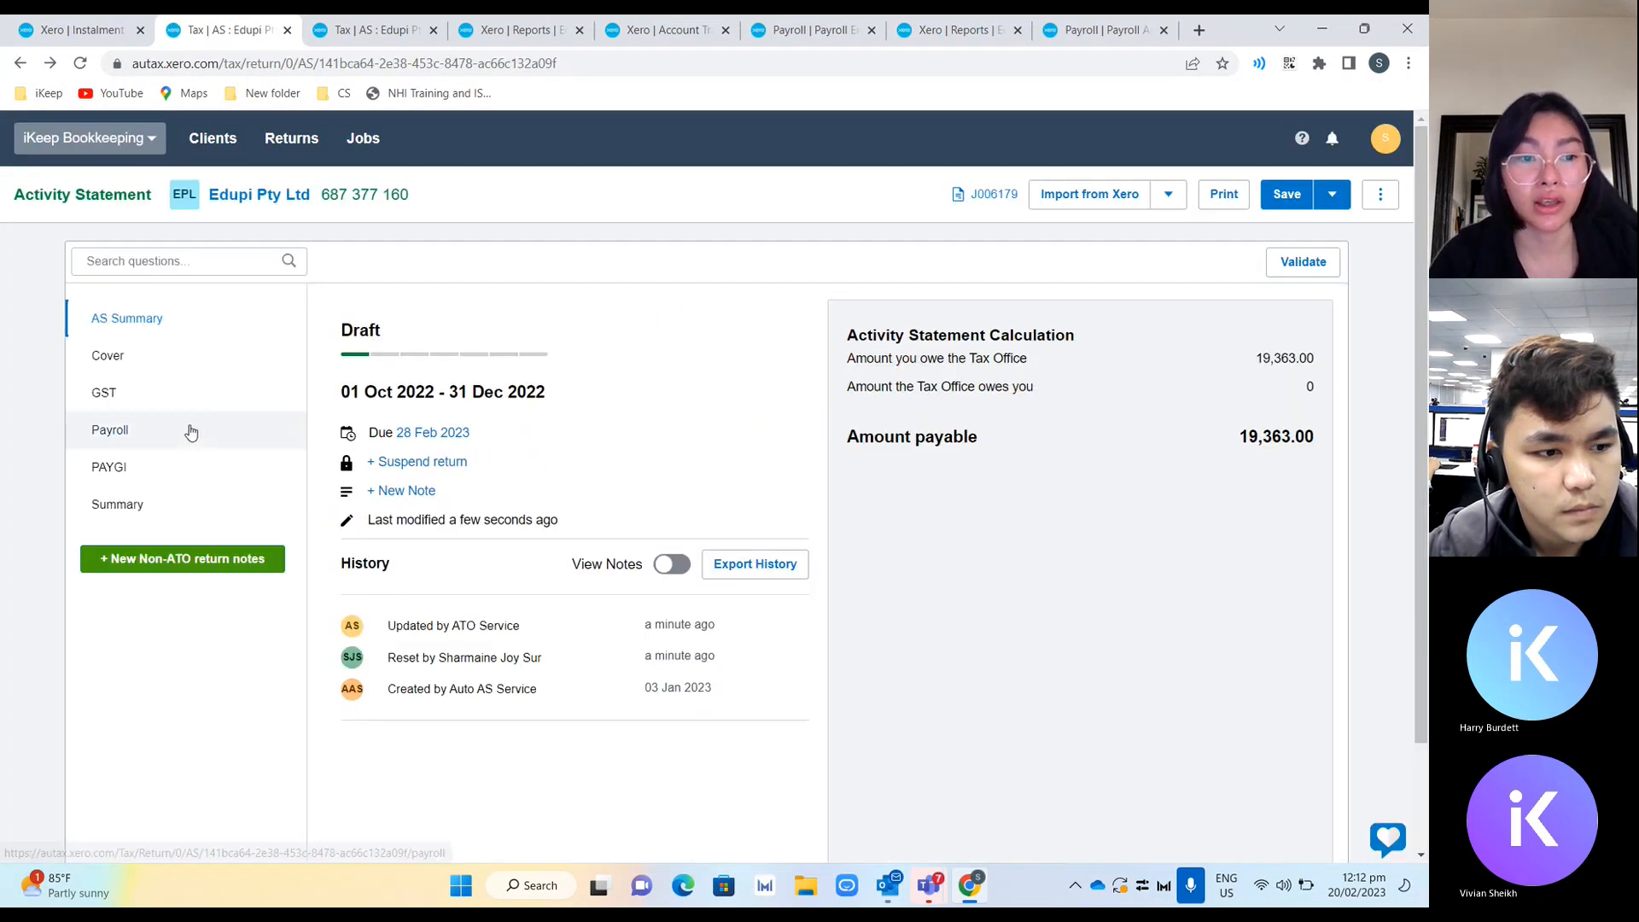
pyautogui.click(191, 433)
pyautogui.click(203, 397)
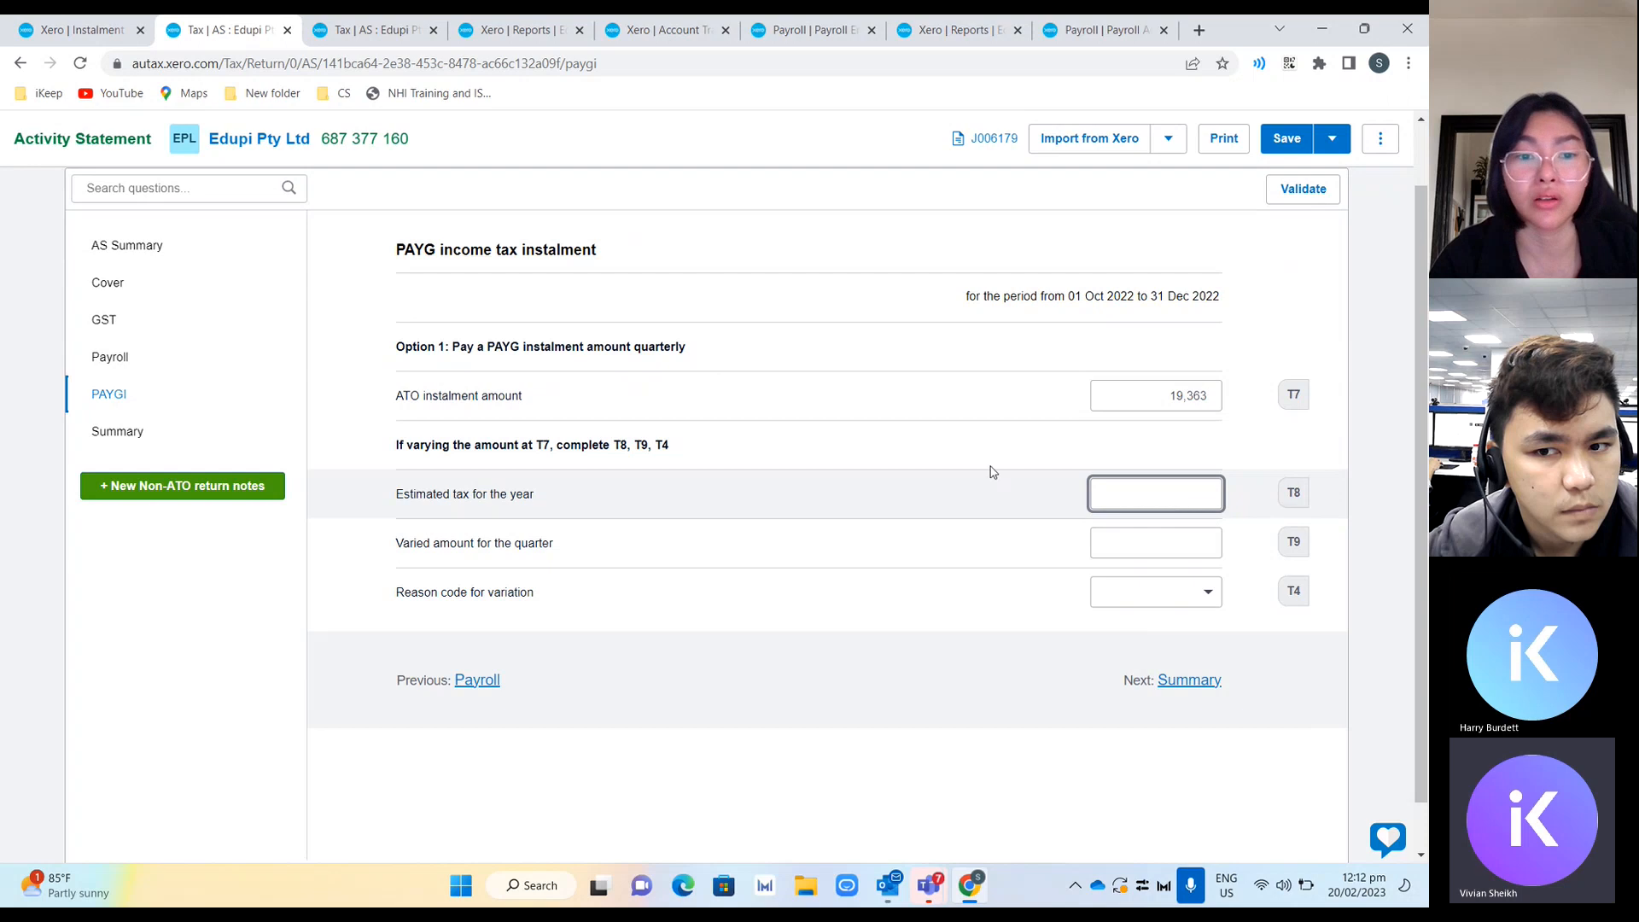
pyautogui.click(106, 358)
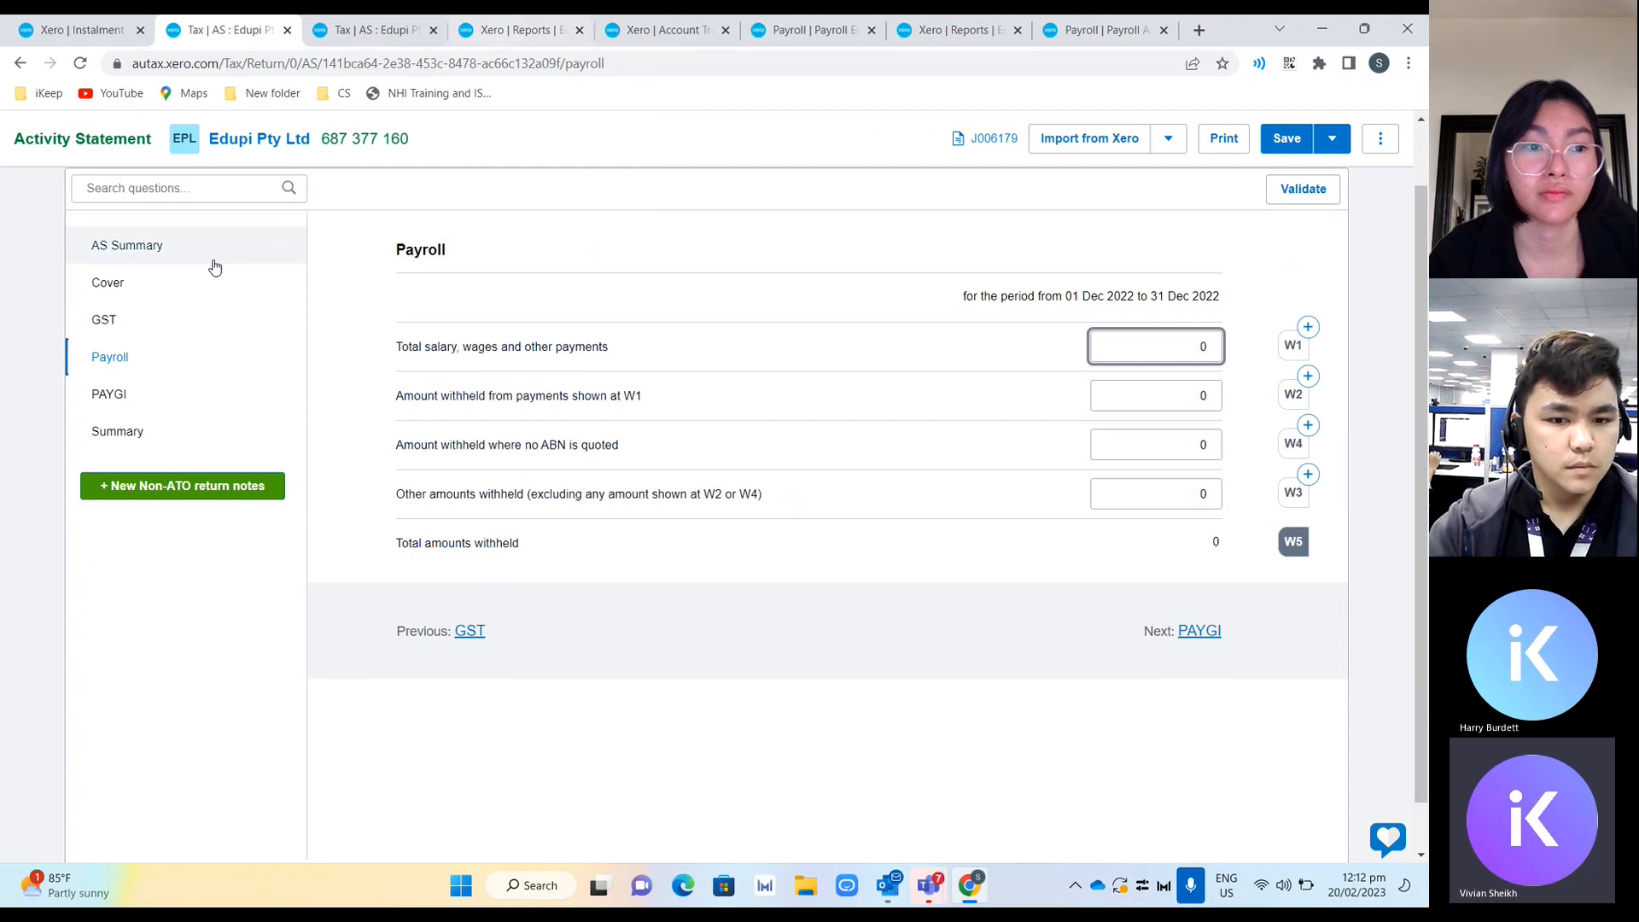
pyautogui.click(172, 319)
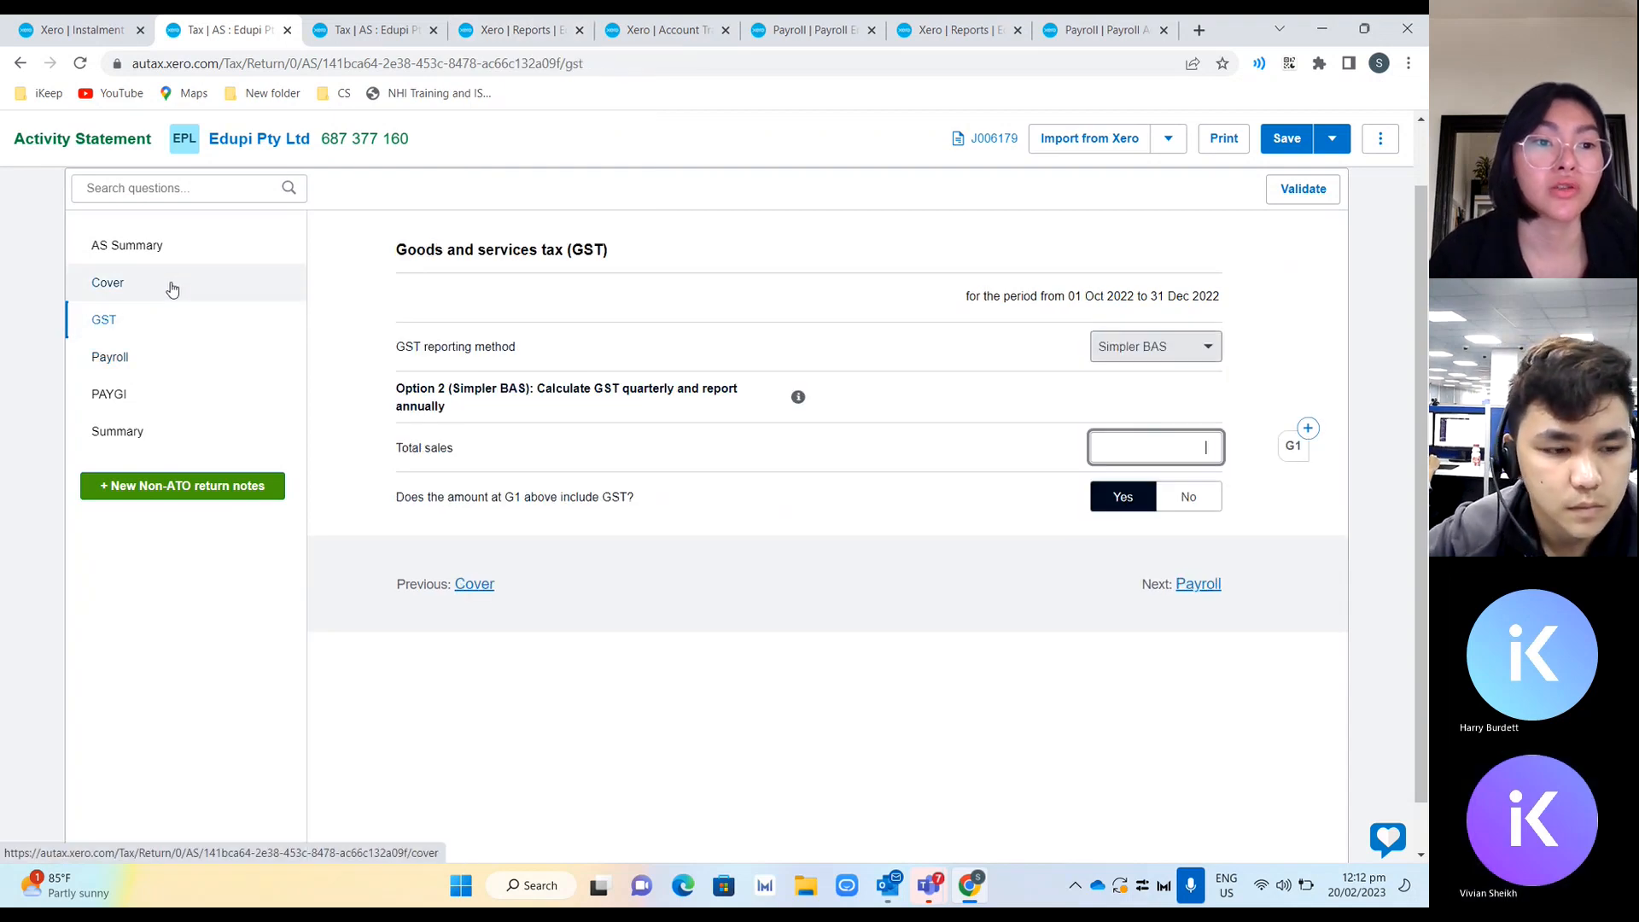
pyautogui.click(168, 285)
pyautogui.click(171, 320)
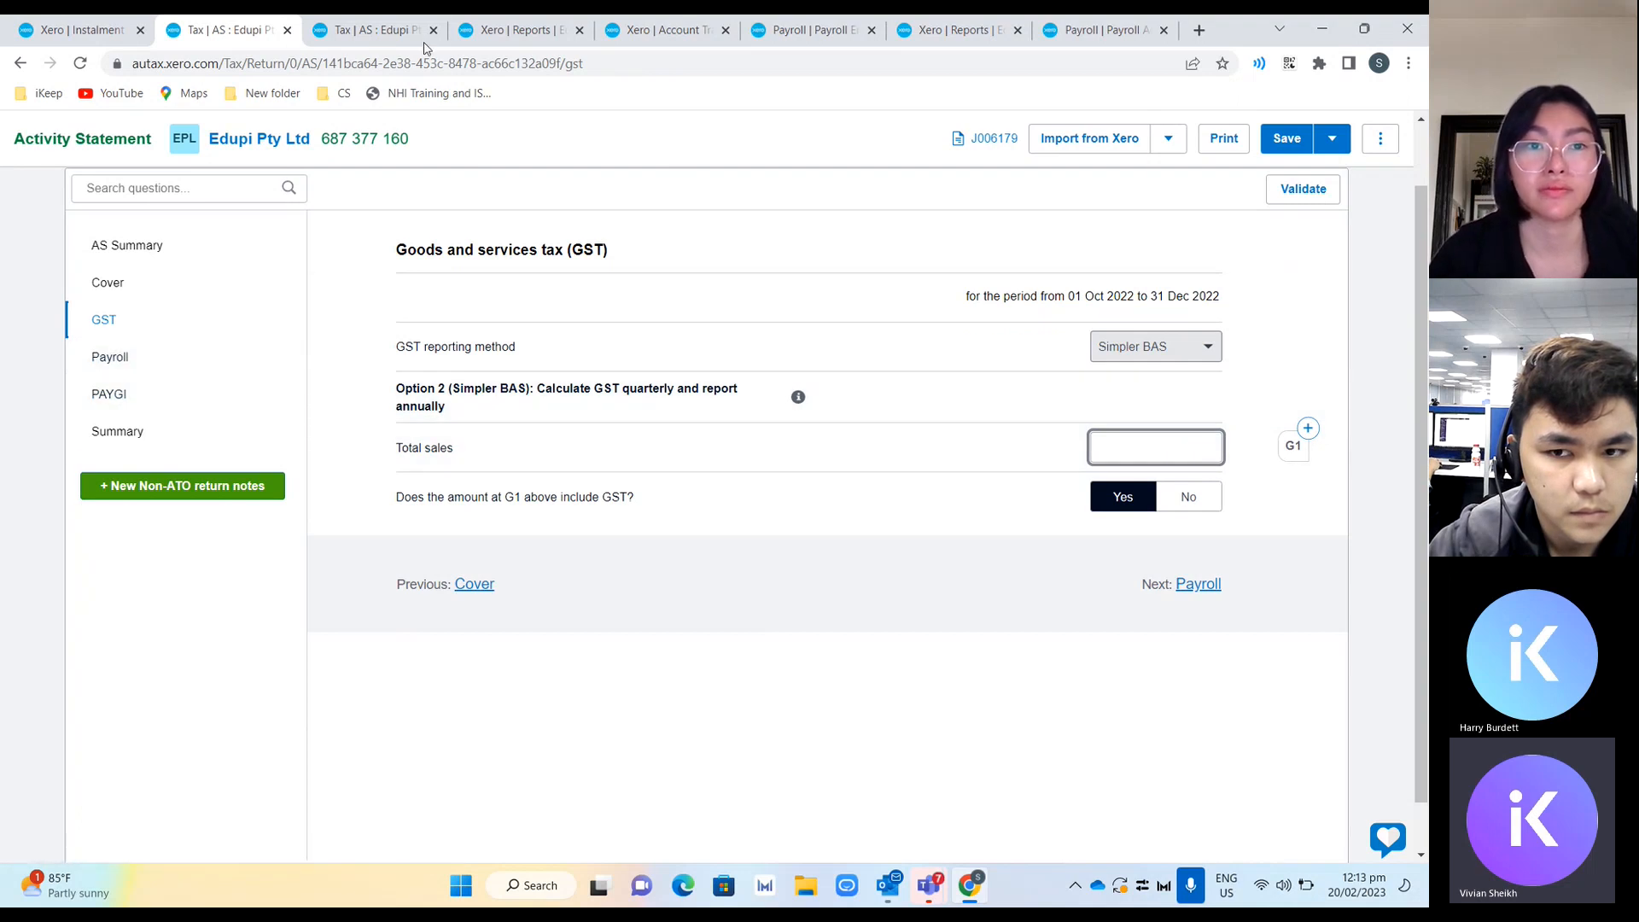
# Compare the January statement's W2 withheld amount with W1 in the February Instalment Activity Statement report.
pyautogui.click(377, 34)
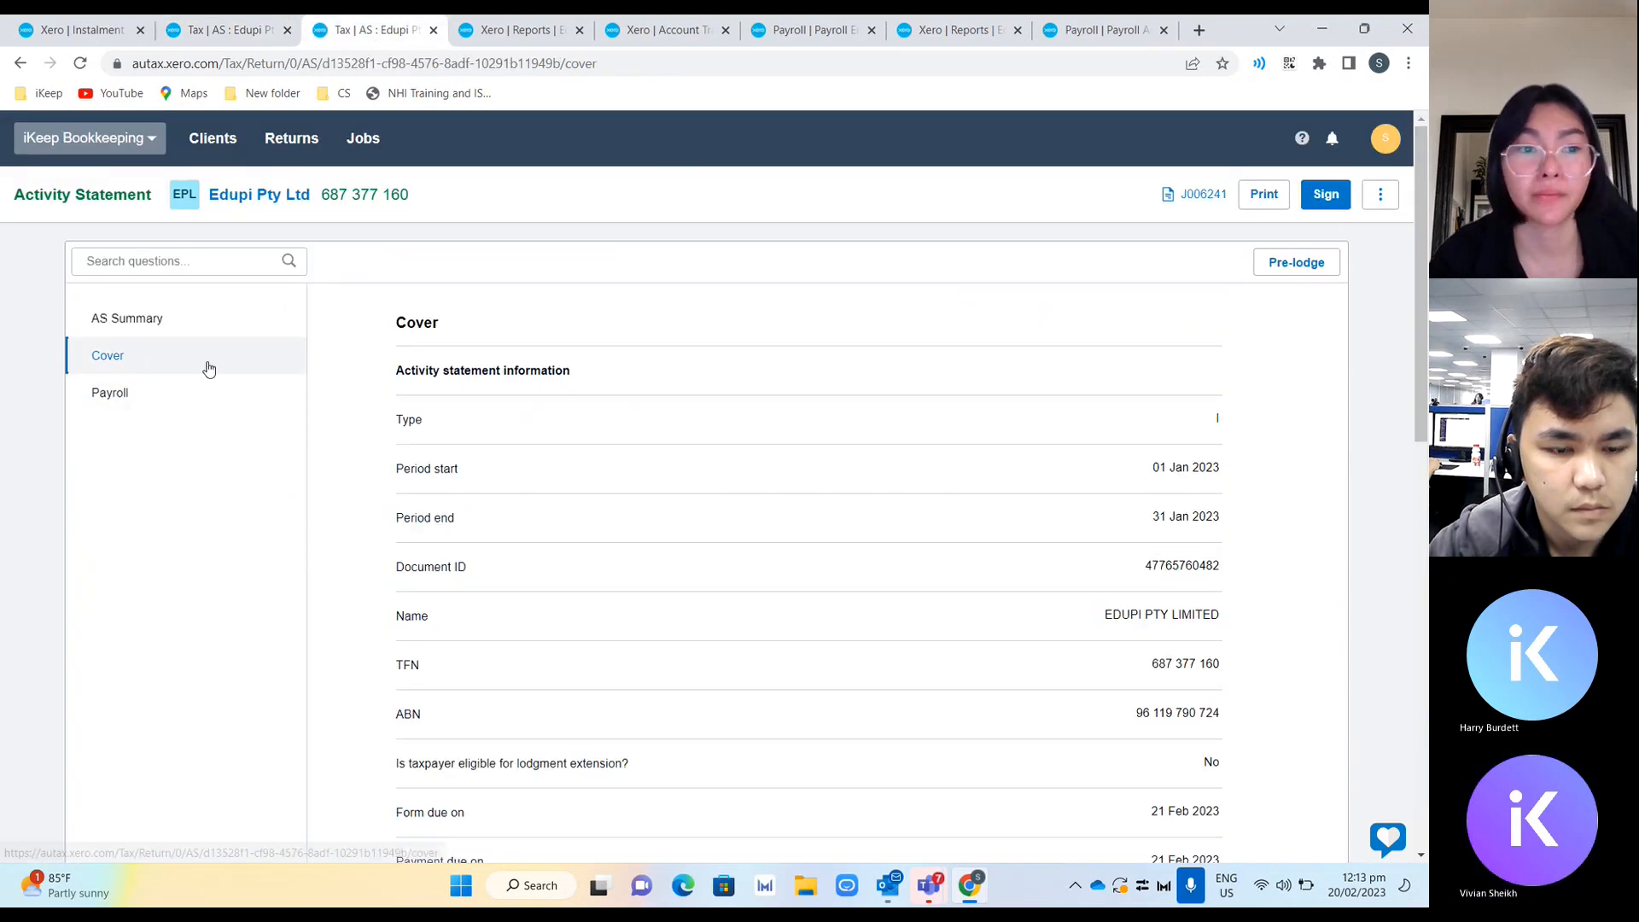
pyautogui.click(174, 401)
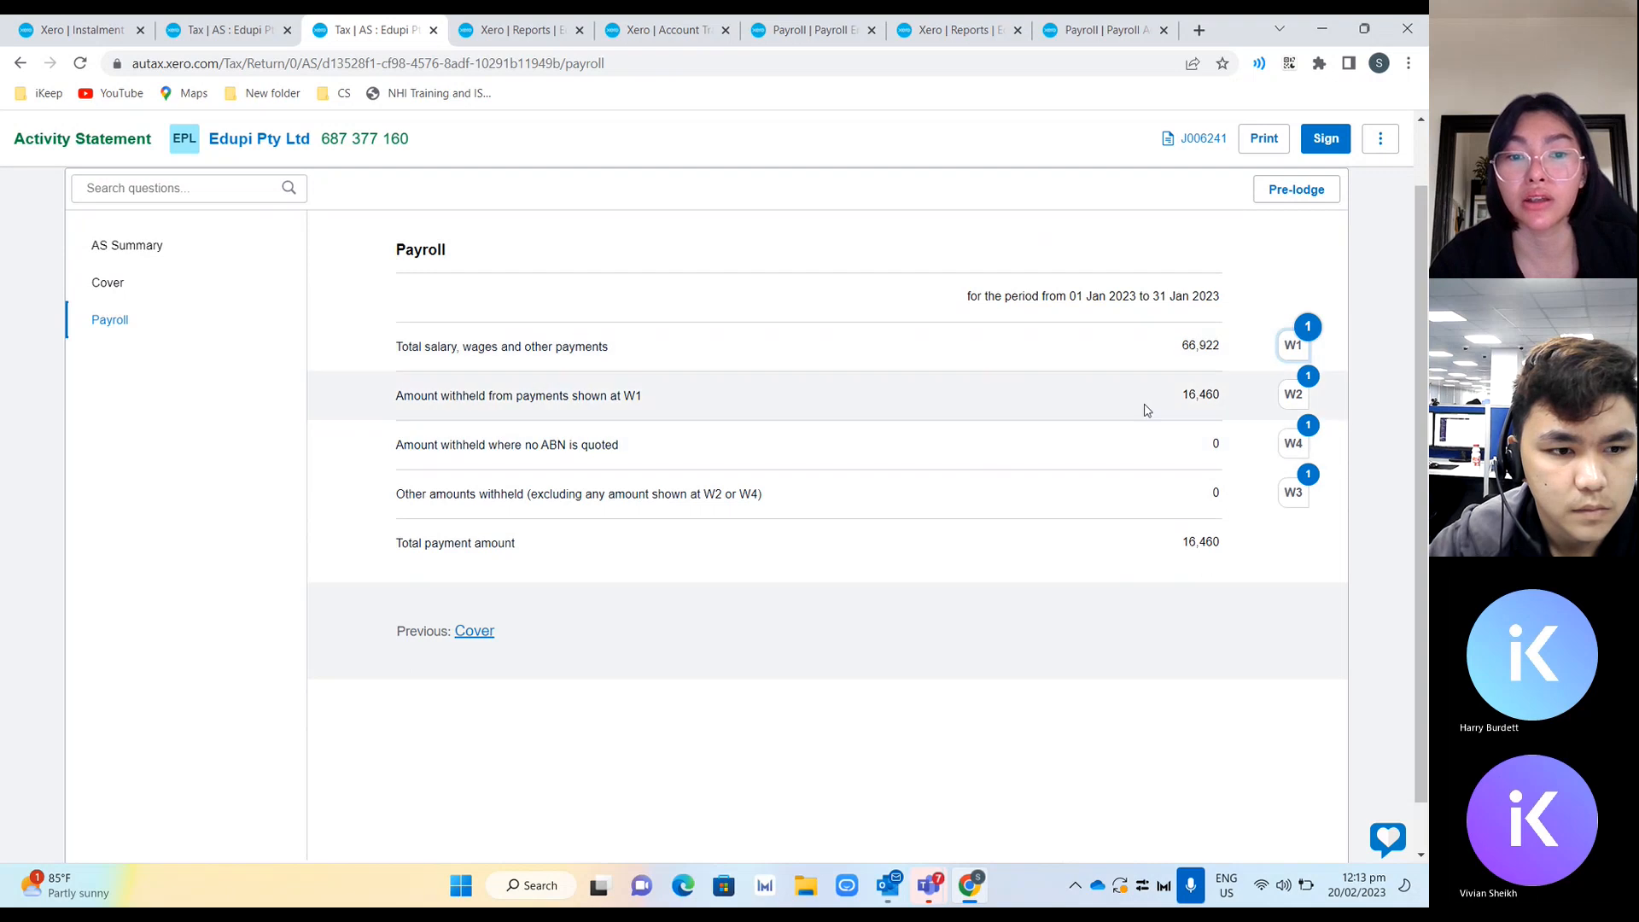
pyautogui.doubleClick(1204, 393)
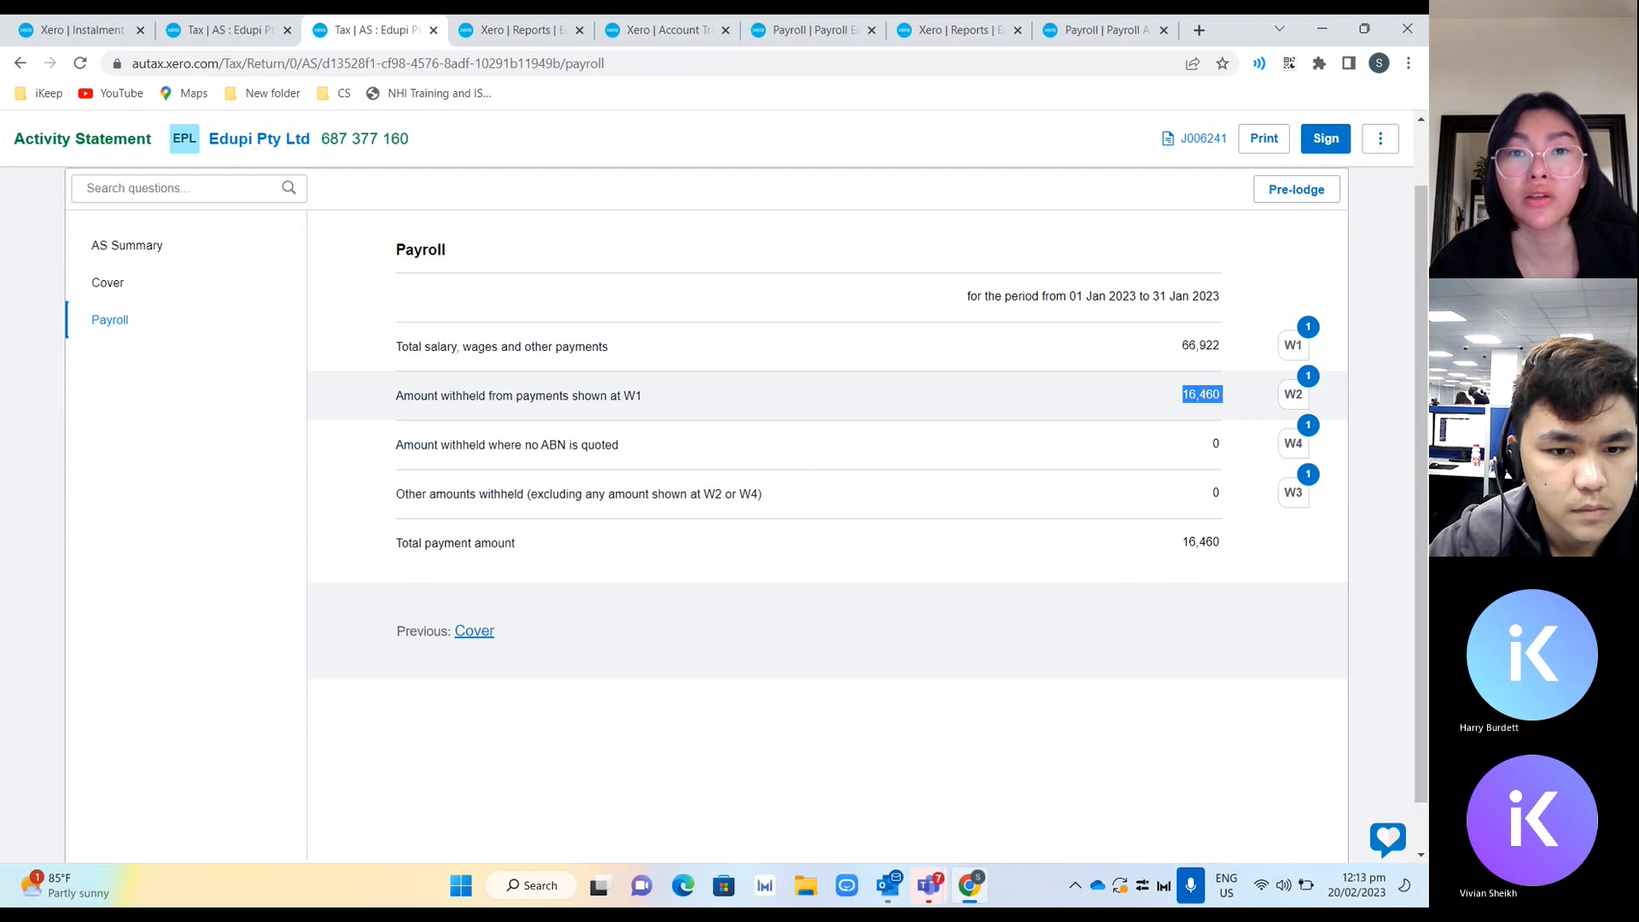
pyautogui.click(75, 39)
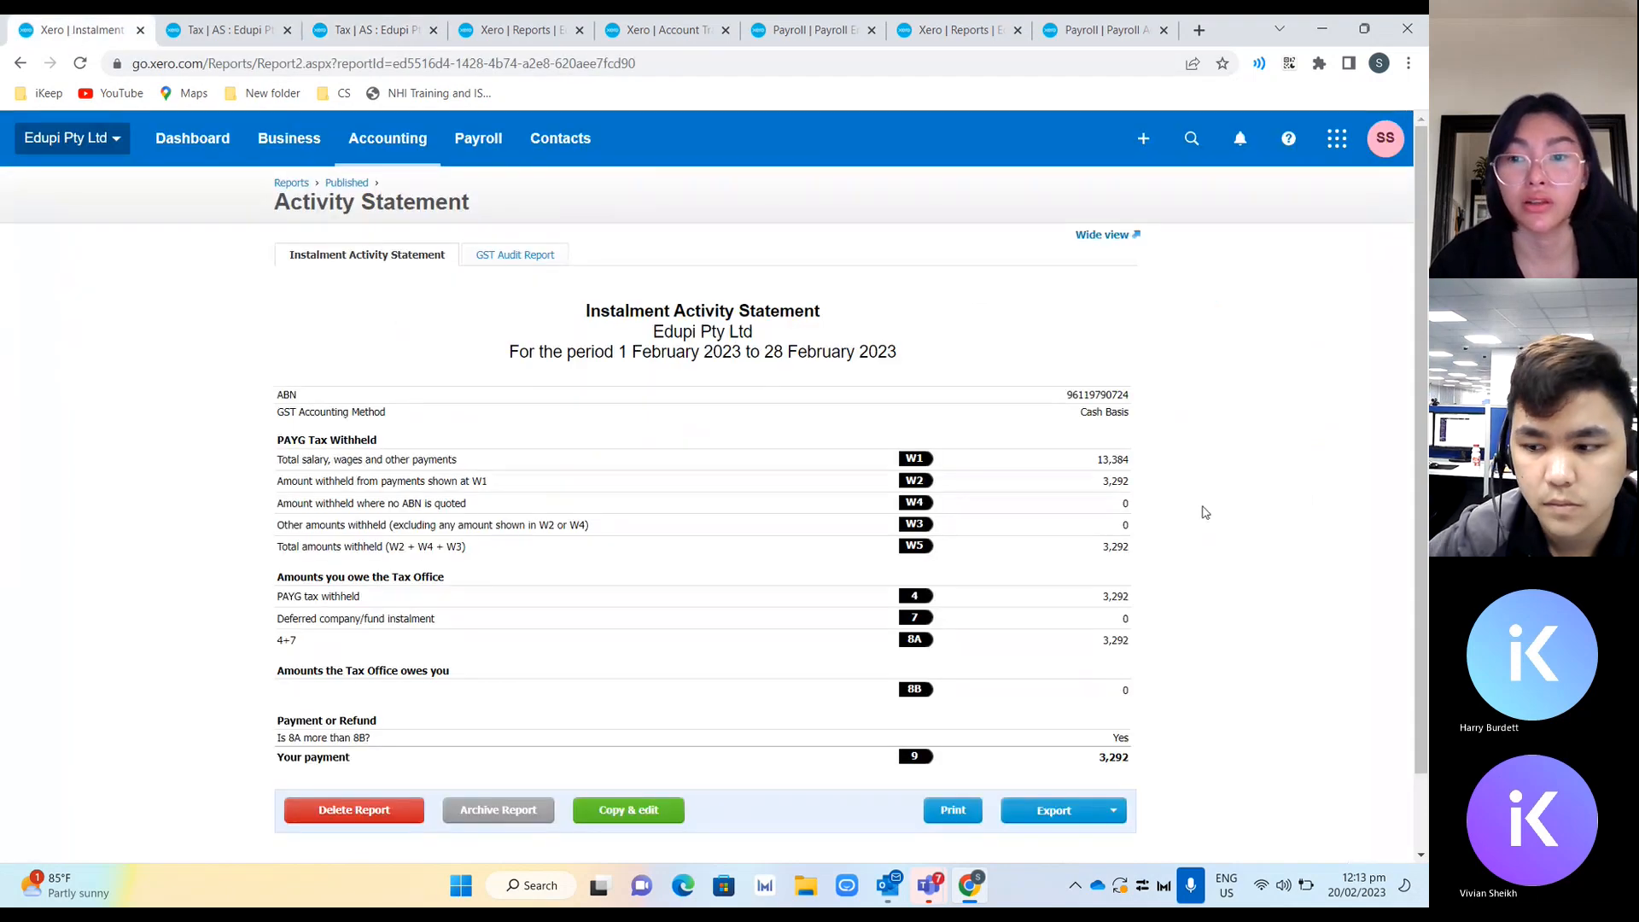
pyautogui.doubleClick(1118, 460)
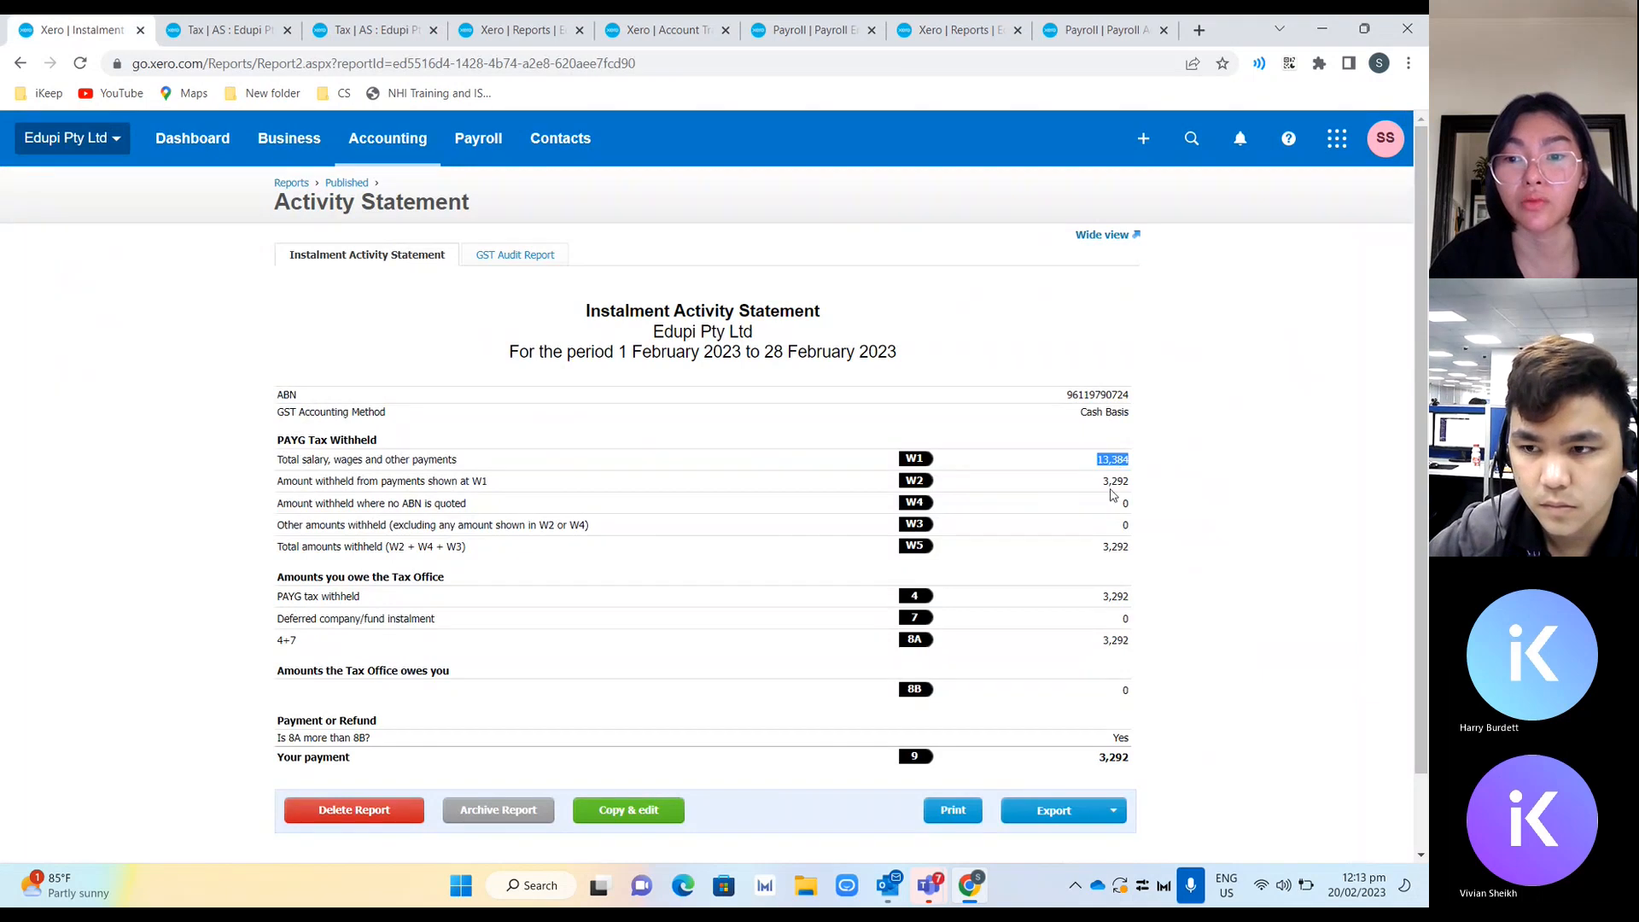
# Open the 31 Dec 2022 statement's PAYGI section and select the ATO instalment amount at T7.
pyautogui.click(240, 28)
pyautogui.click(368, 31)
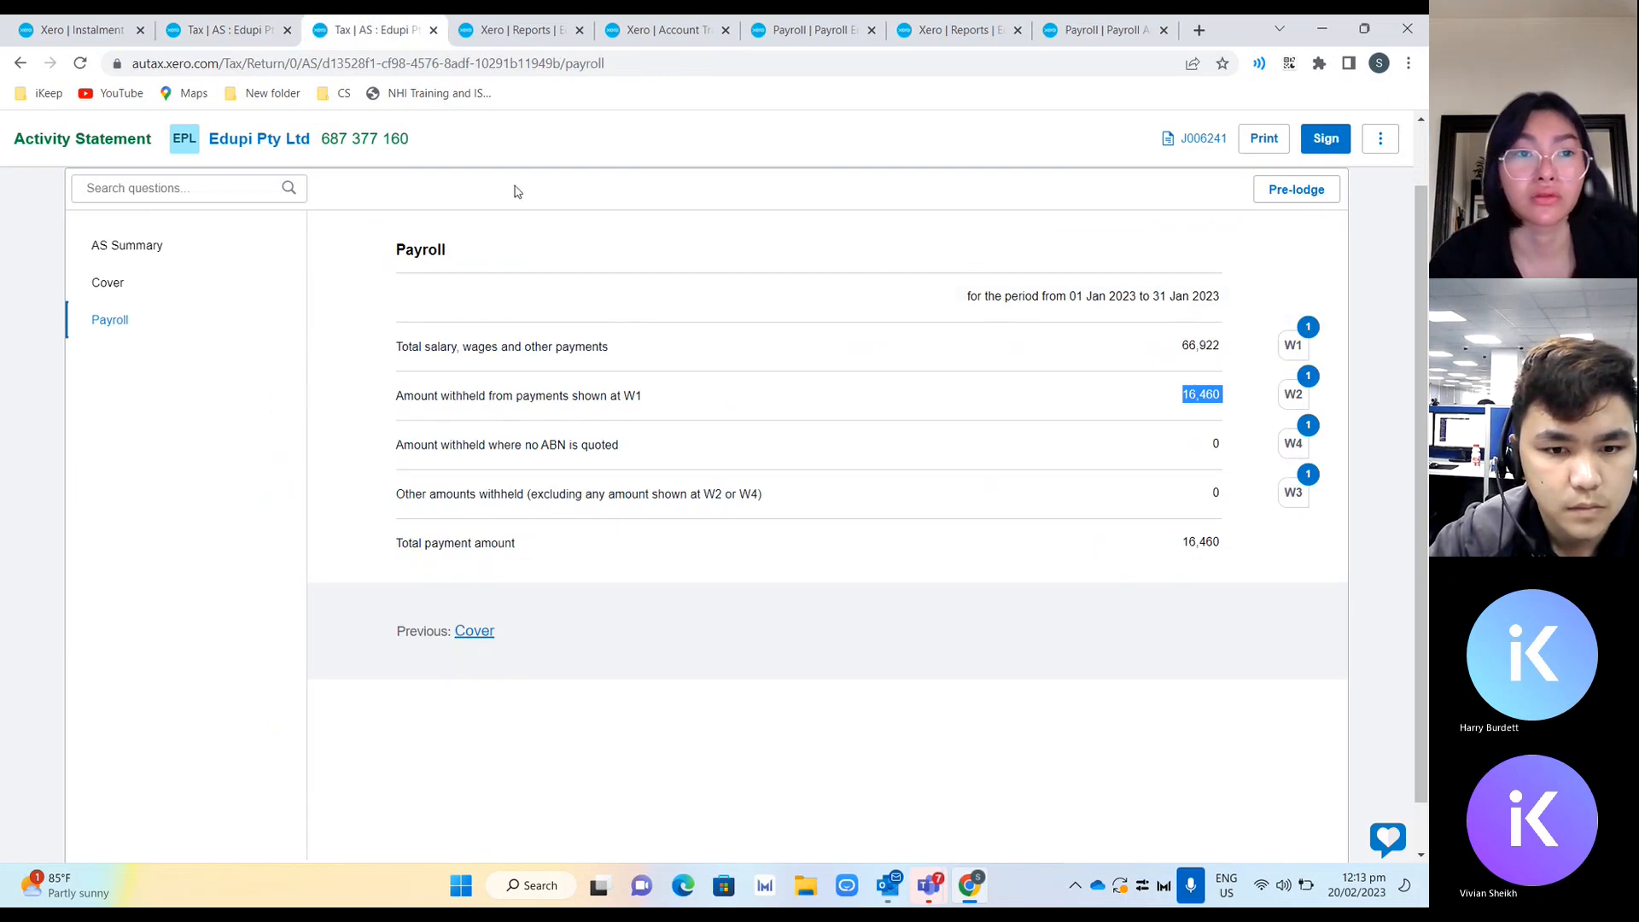
pyautogui.moveTo(230, 36)
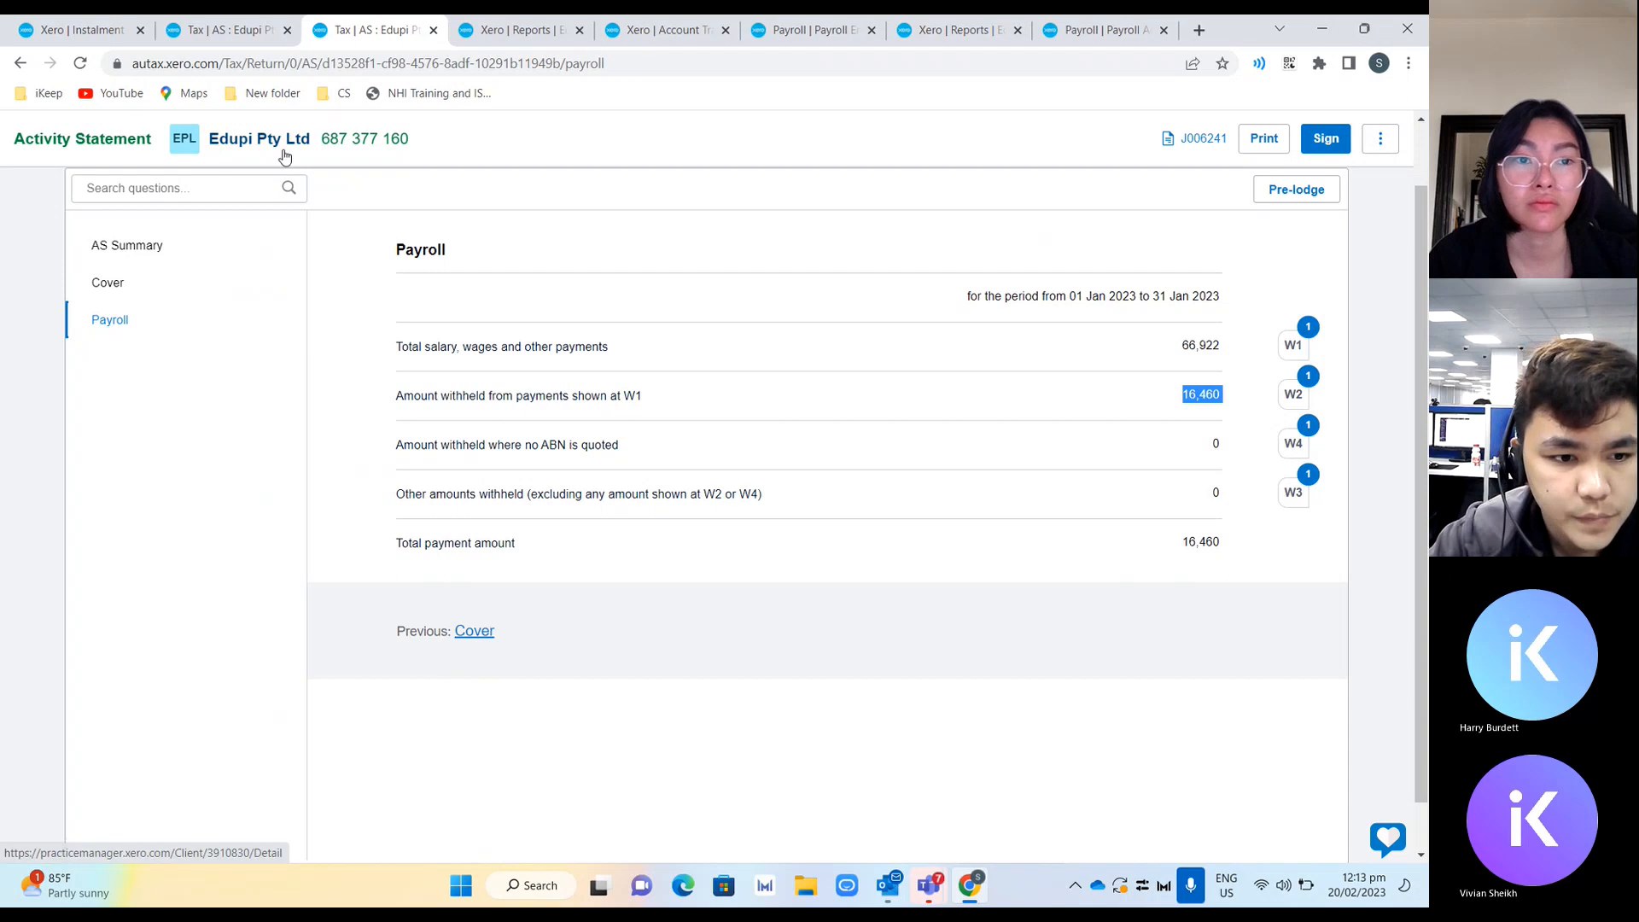
pyautogui.click(246, 38)
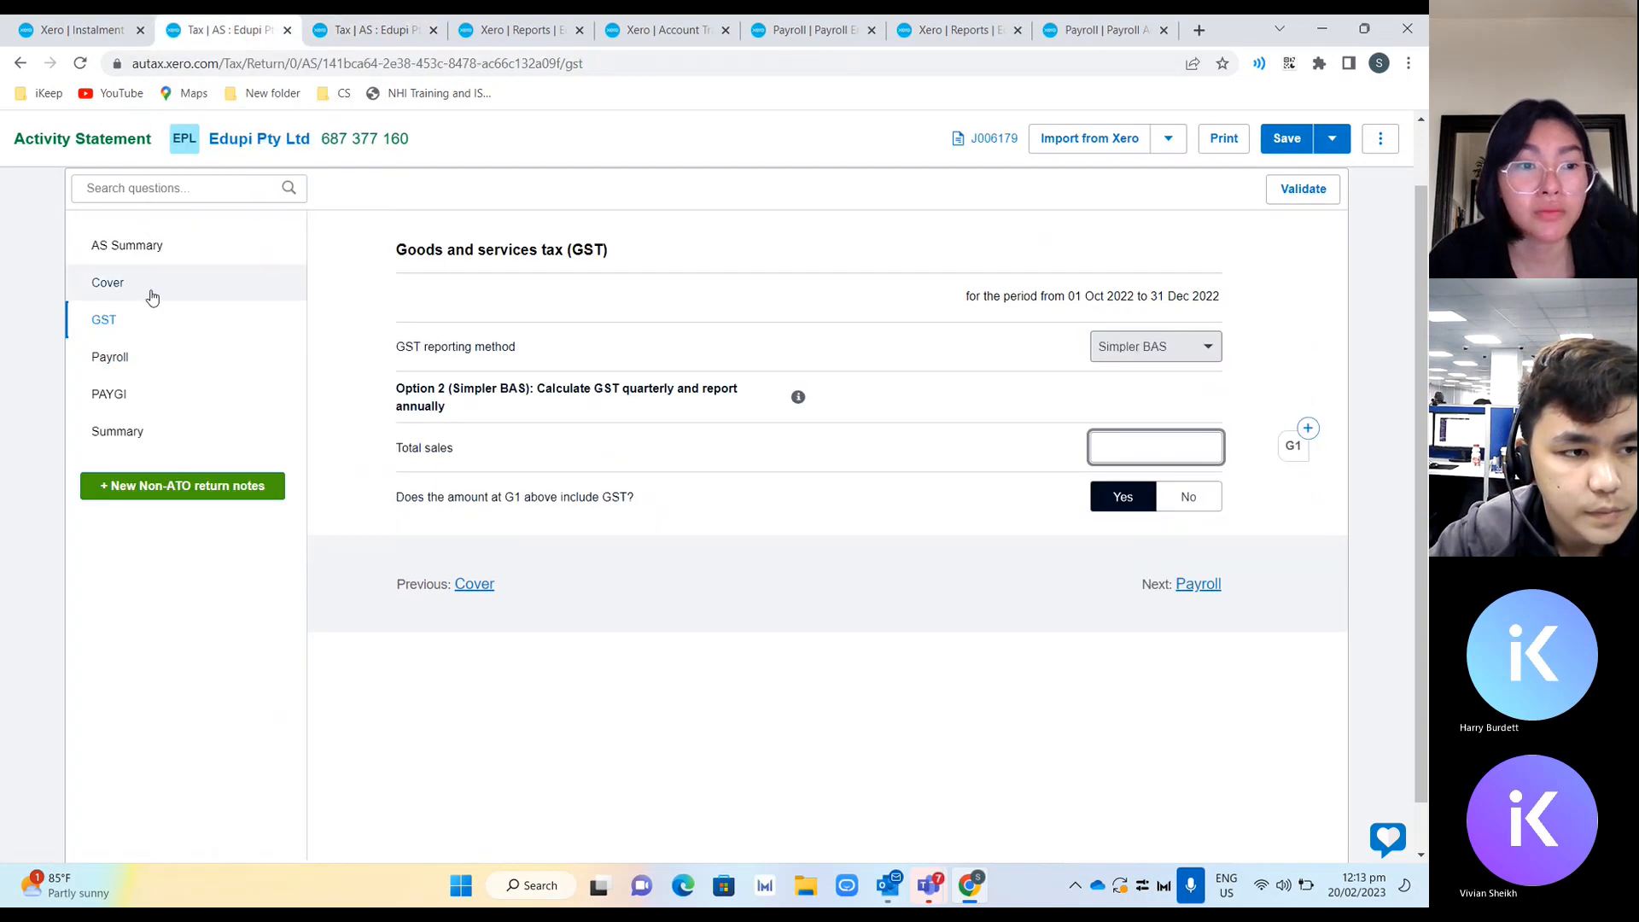
pyautogui.click(132, 416)
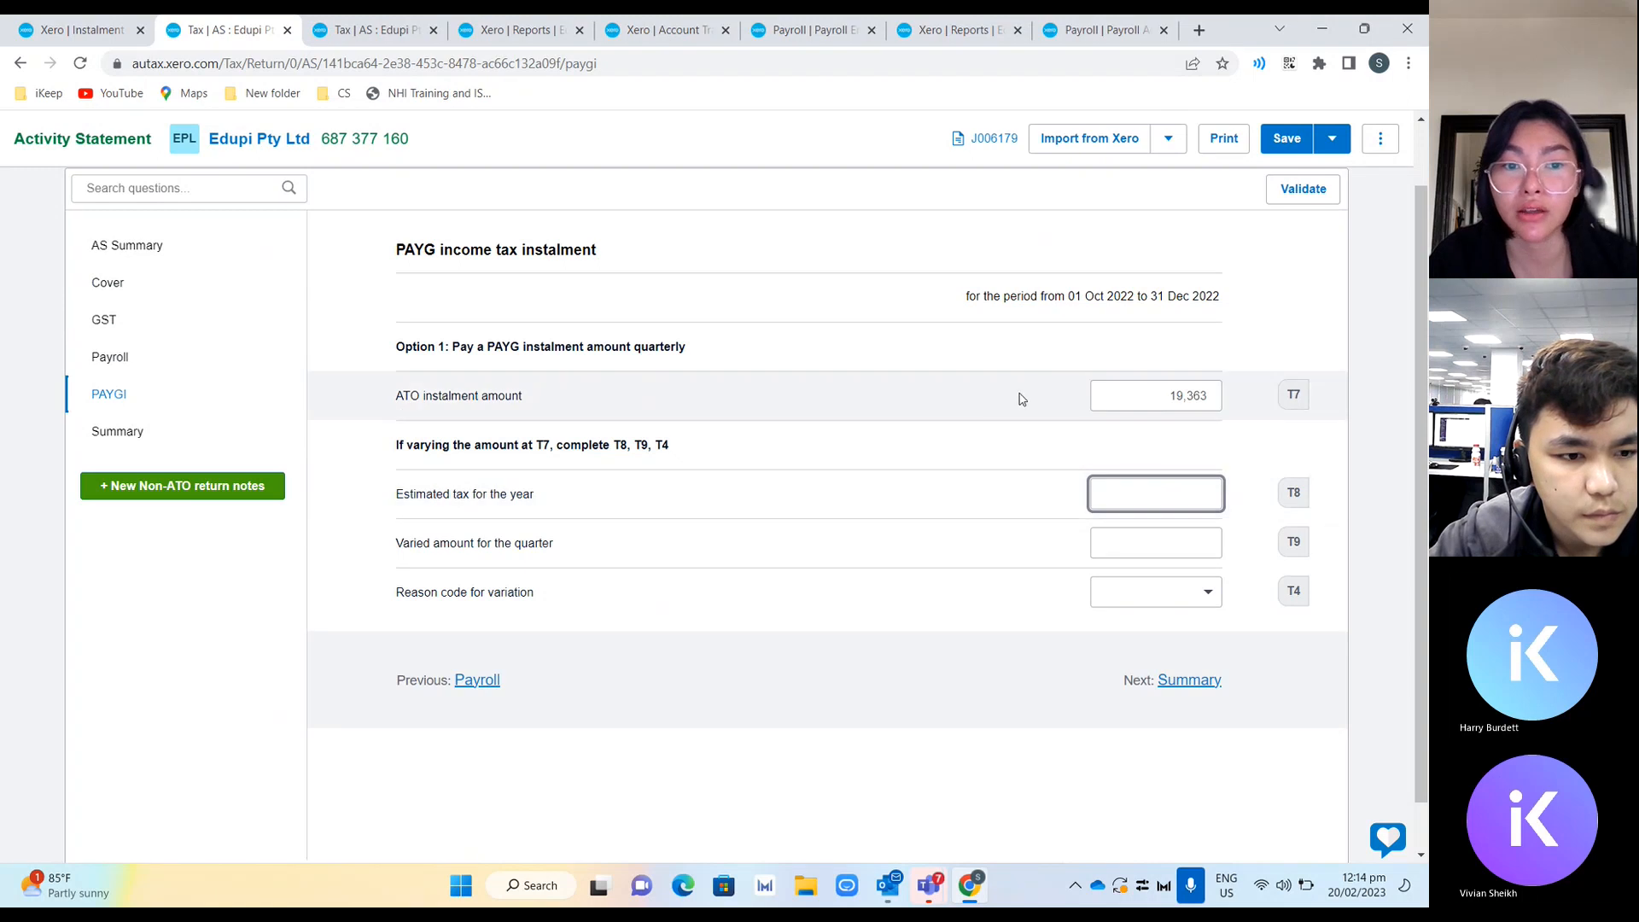
pyautogui.click(1158, 392)
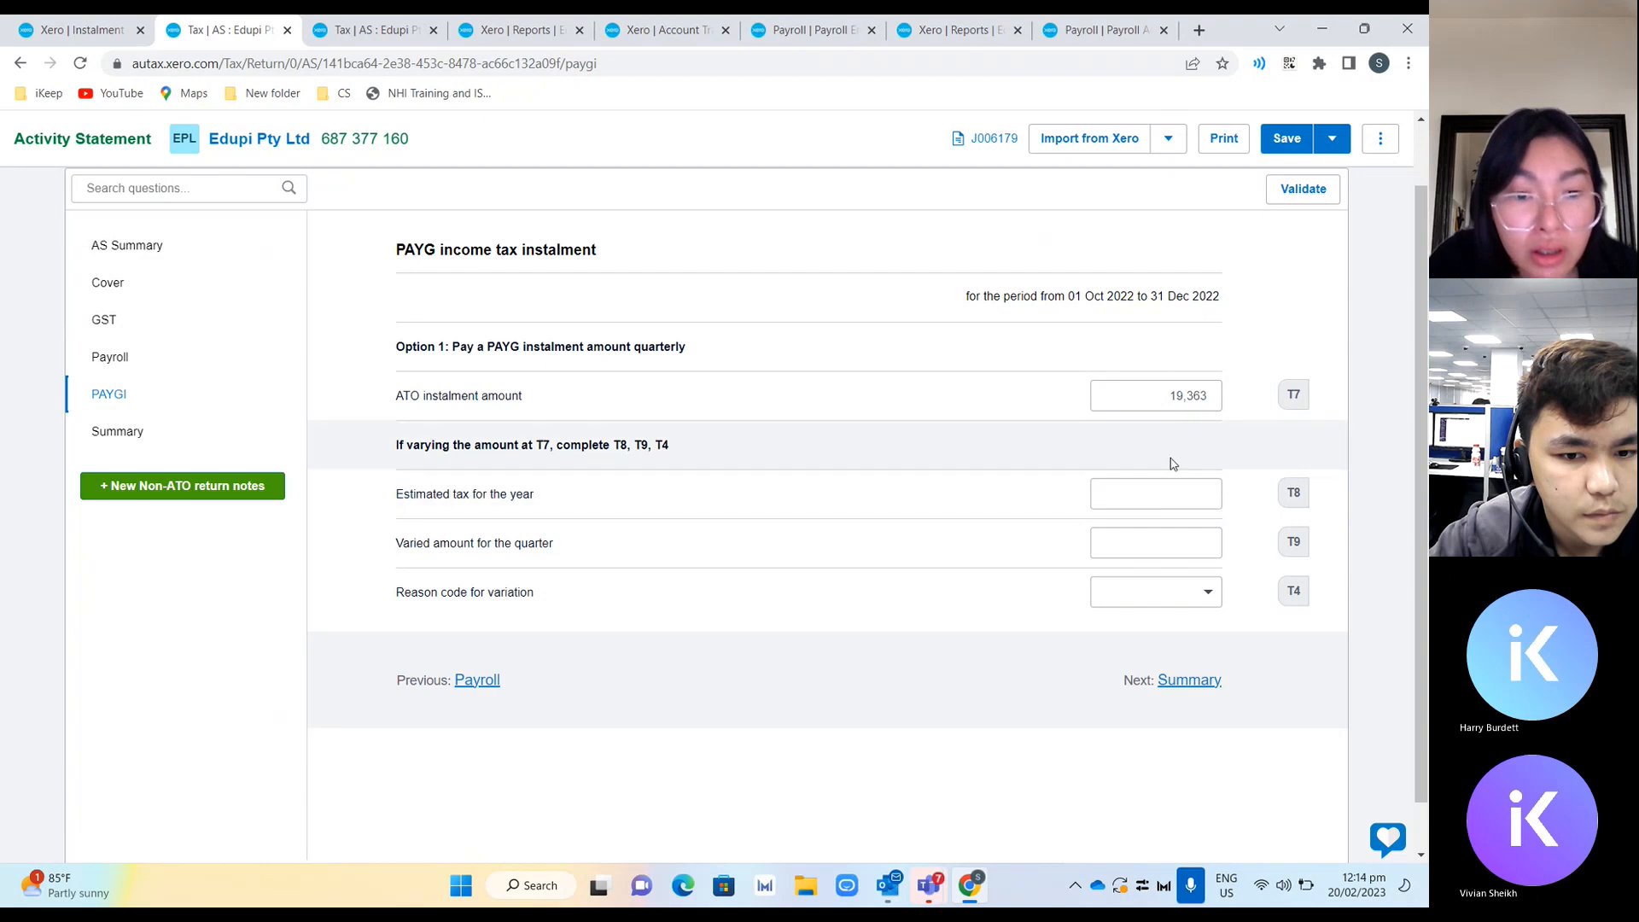
pyautogui.doubleClick(1177, 386)
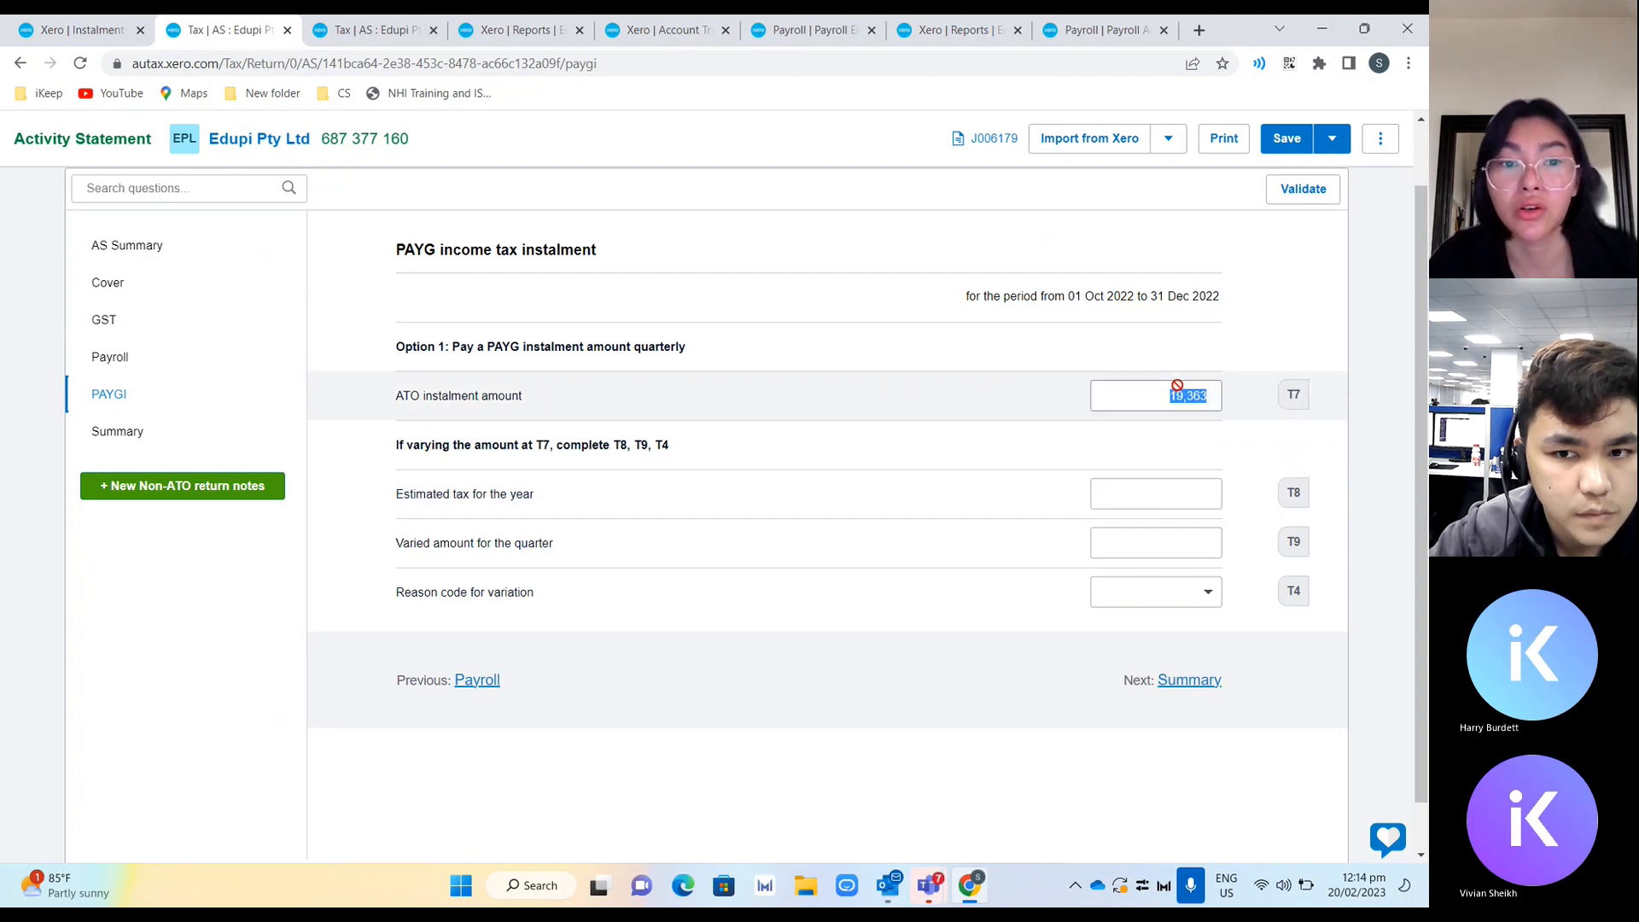
# Check the Instalment report, then review the 31 Dec 2022 statement's Summary section amounts owed.
pyautogui.click(91, 34)
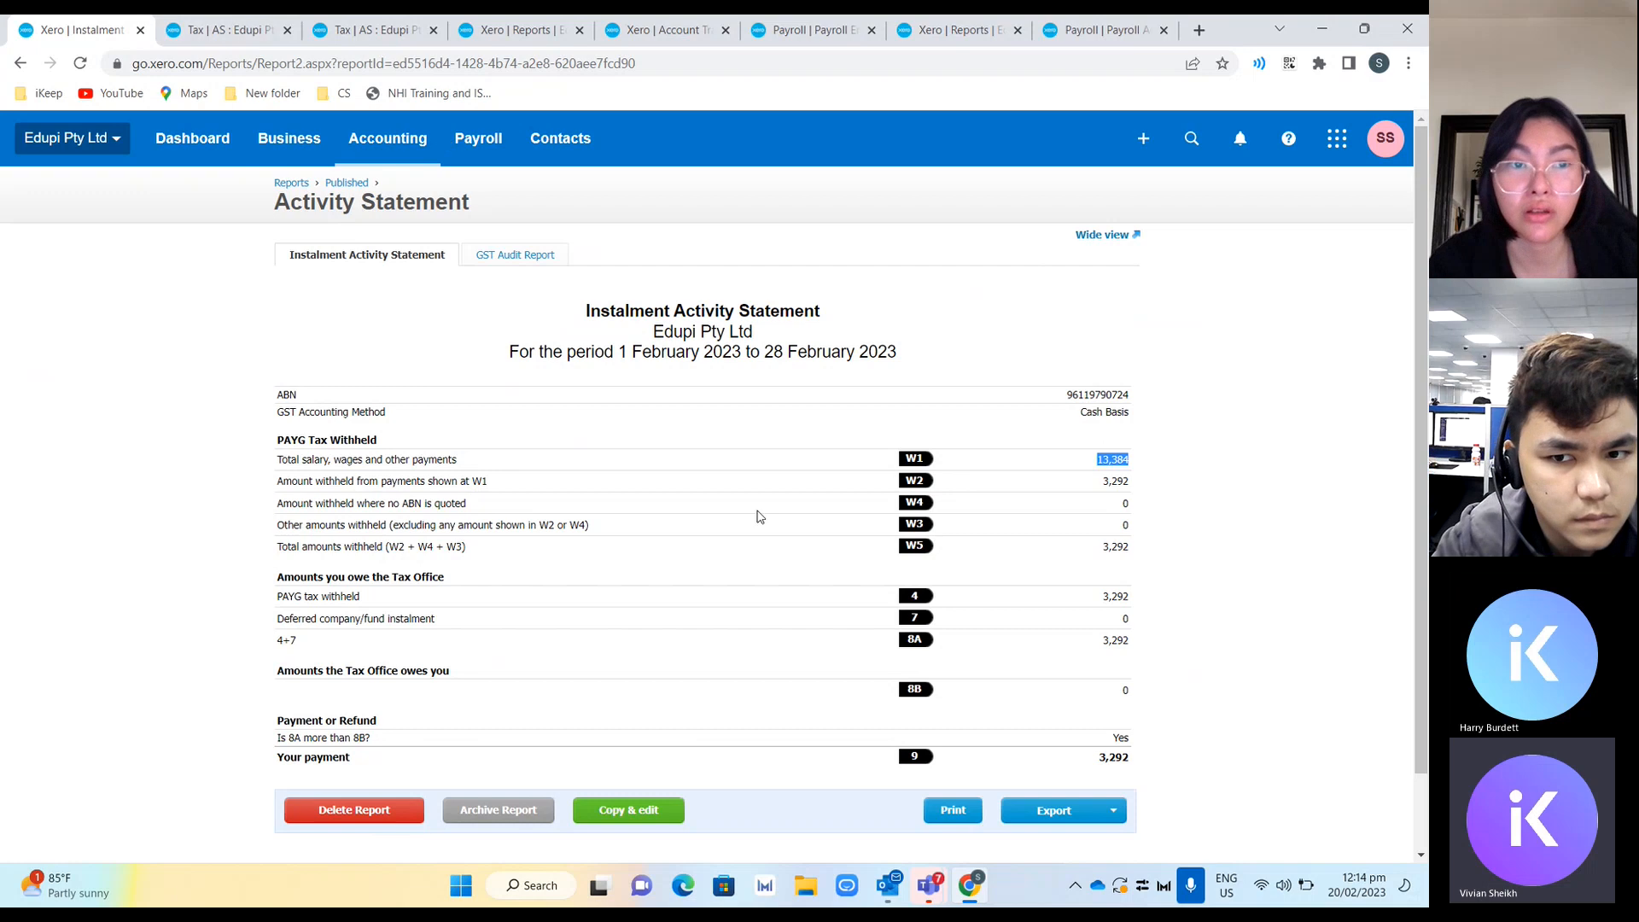
pyautogui.click(255, 34)
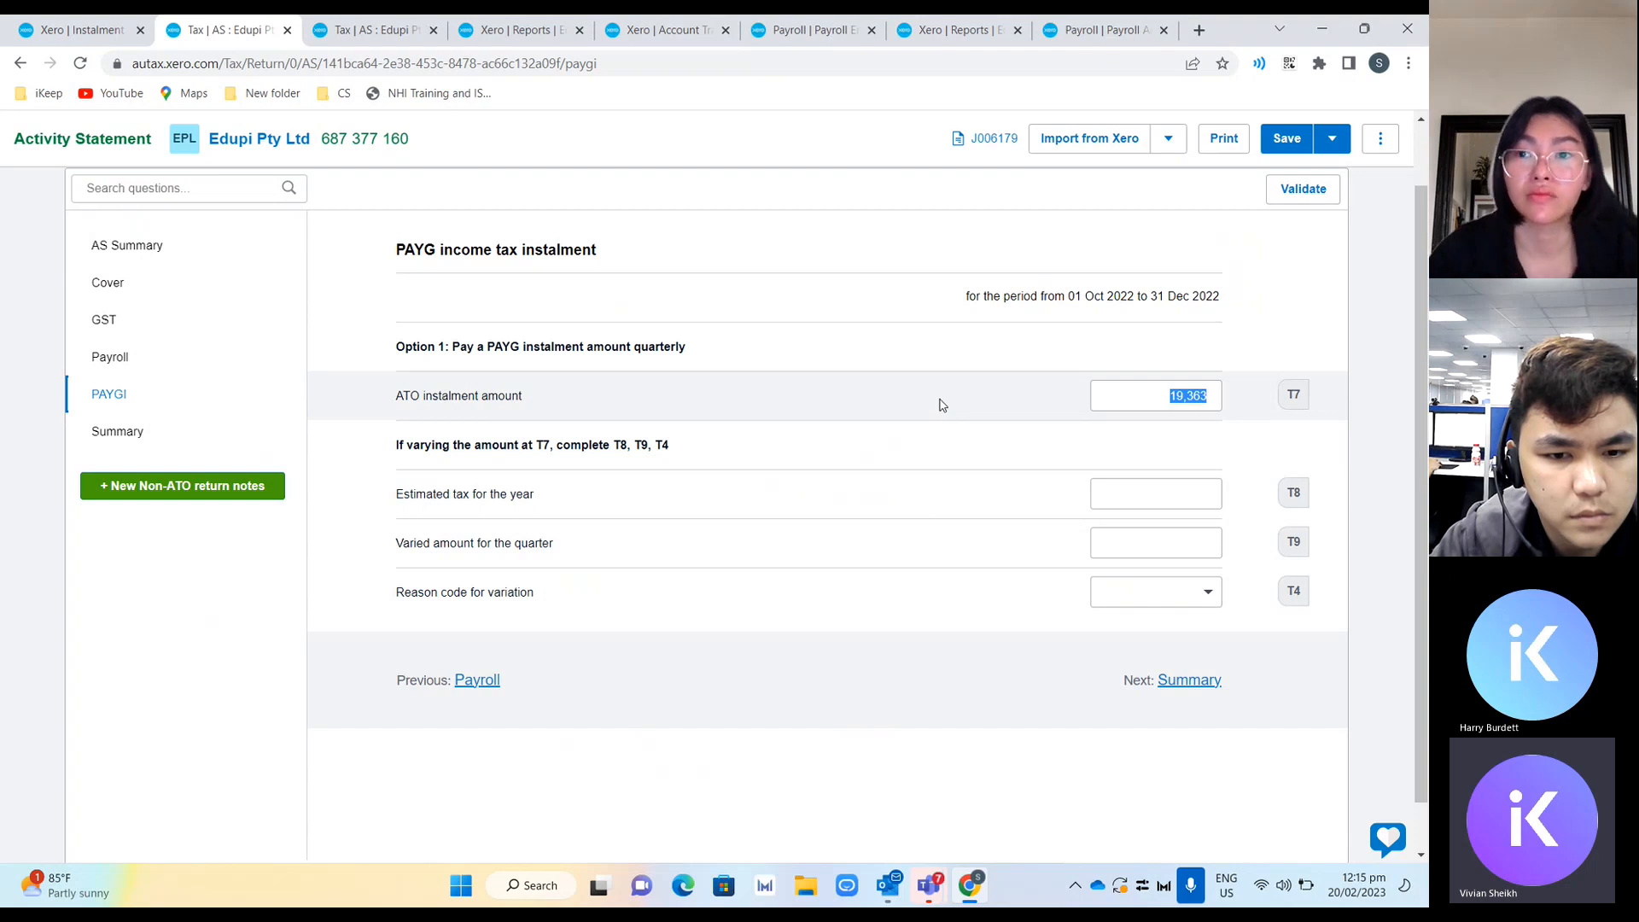
pyautogui.click(212, 429)
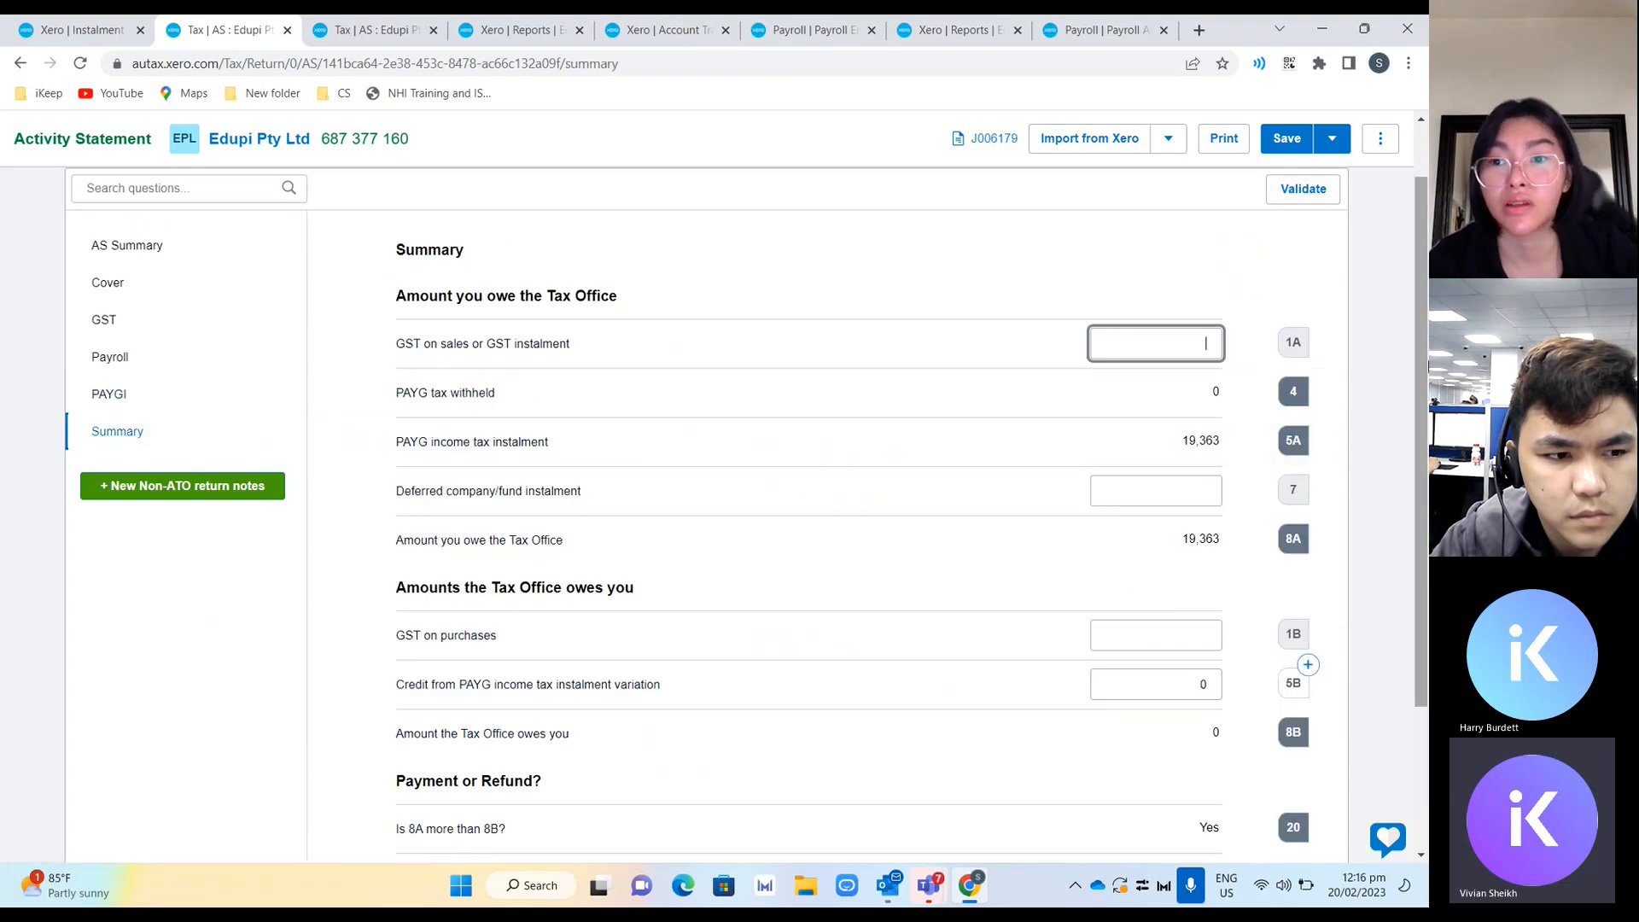
pyautogui.scroll(-2, 1421, 351)
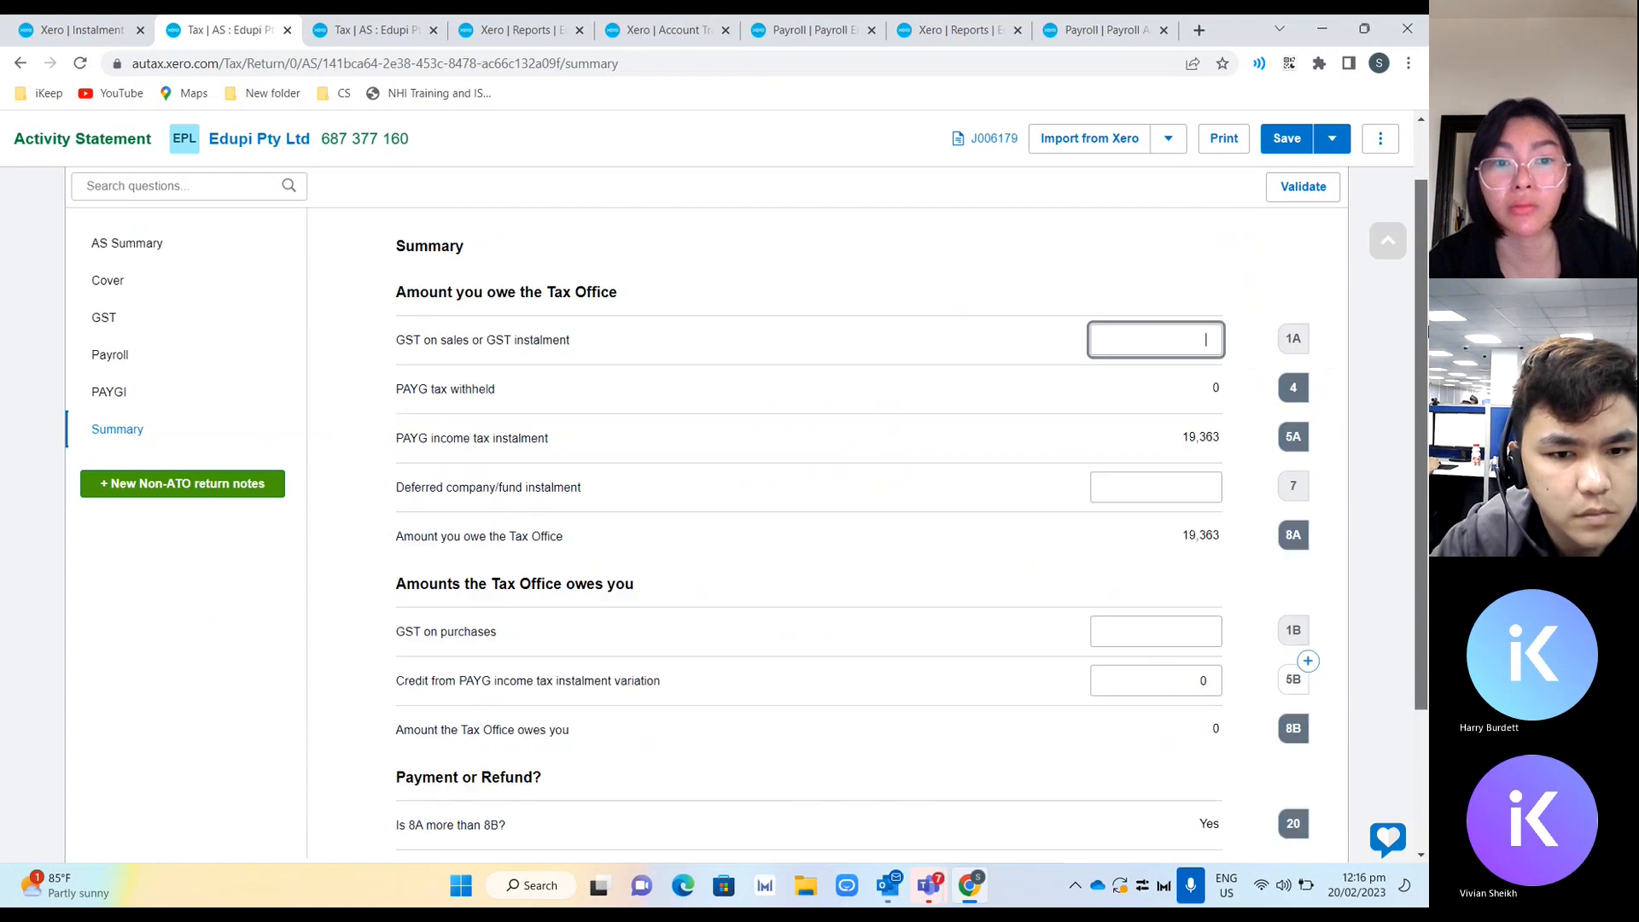
pyautogui.press('Tab')
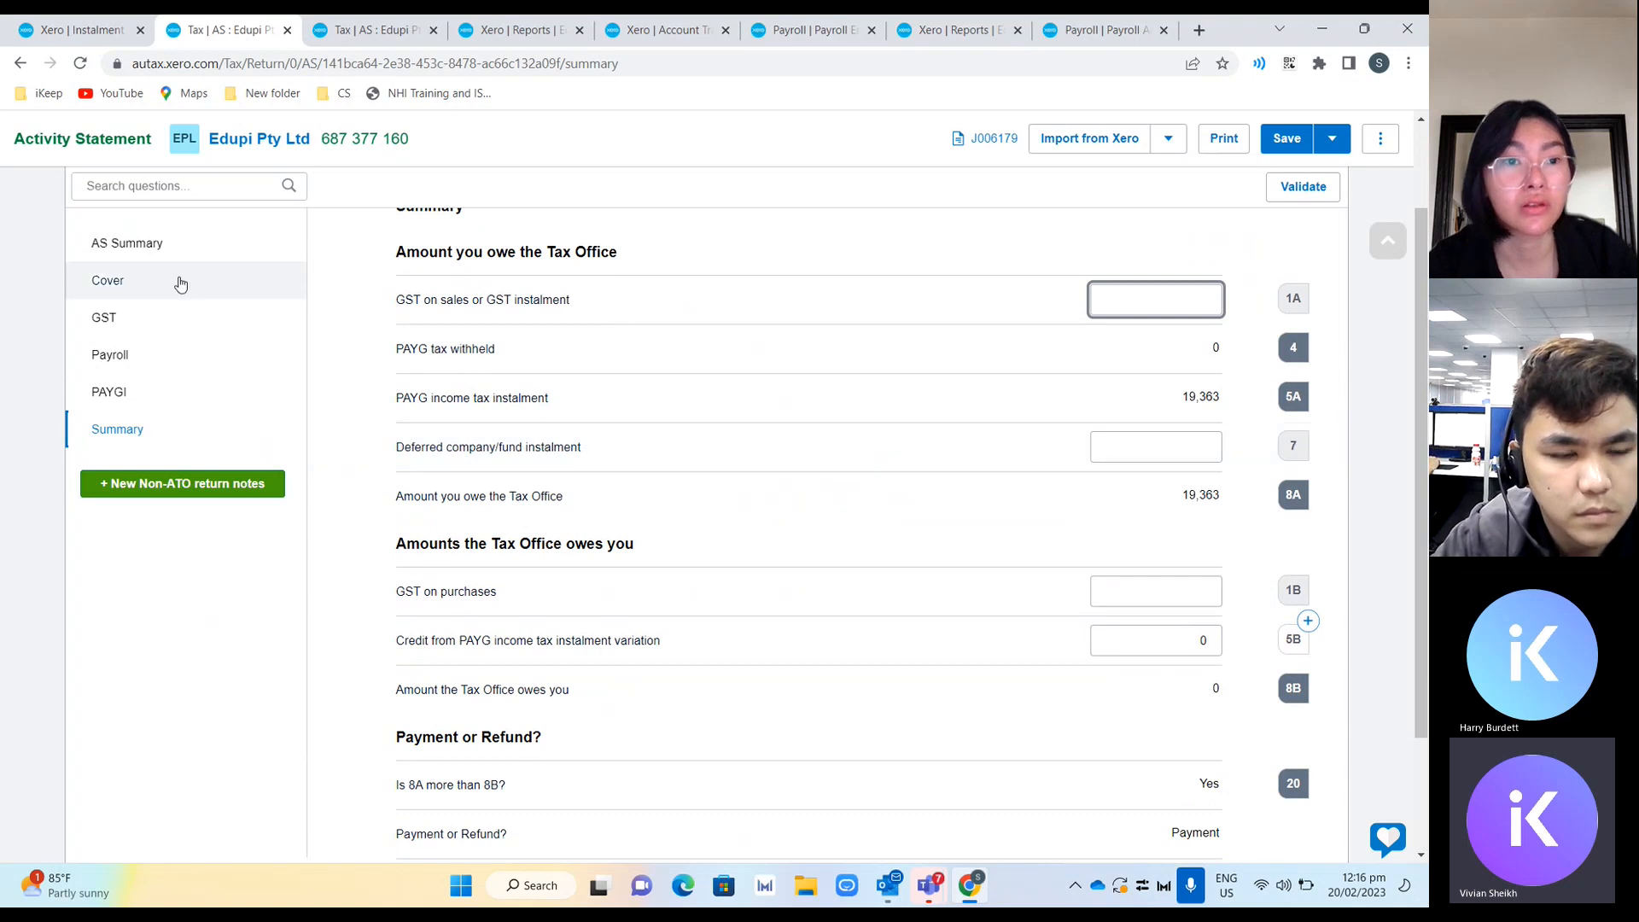
pyautogui.click(383, 34)
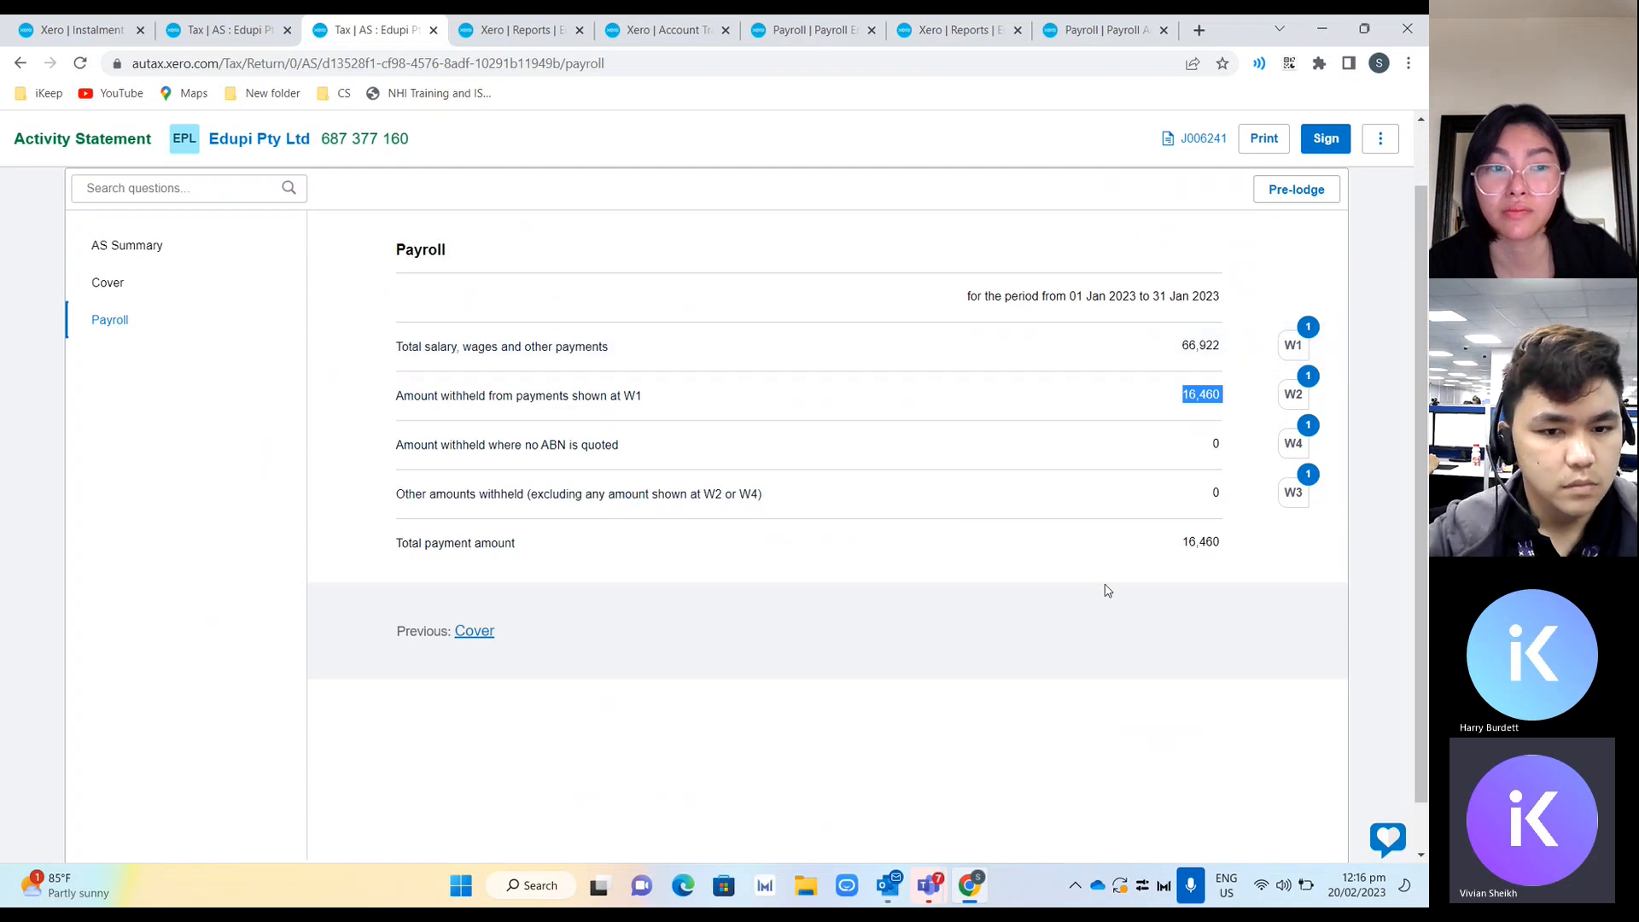
# Switch to the 31 Dec 2022 activity statement's Summary and view the save options without marking it complete.
pyautogui.click(246, 25)
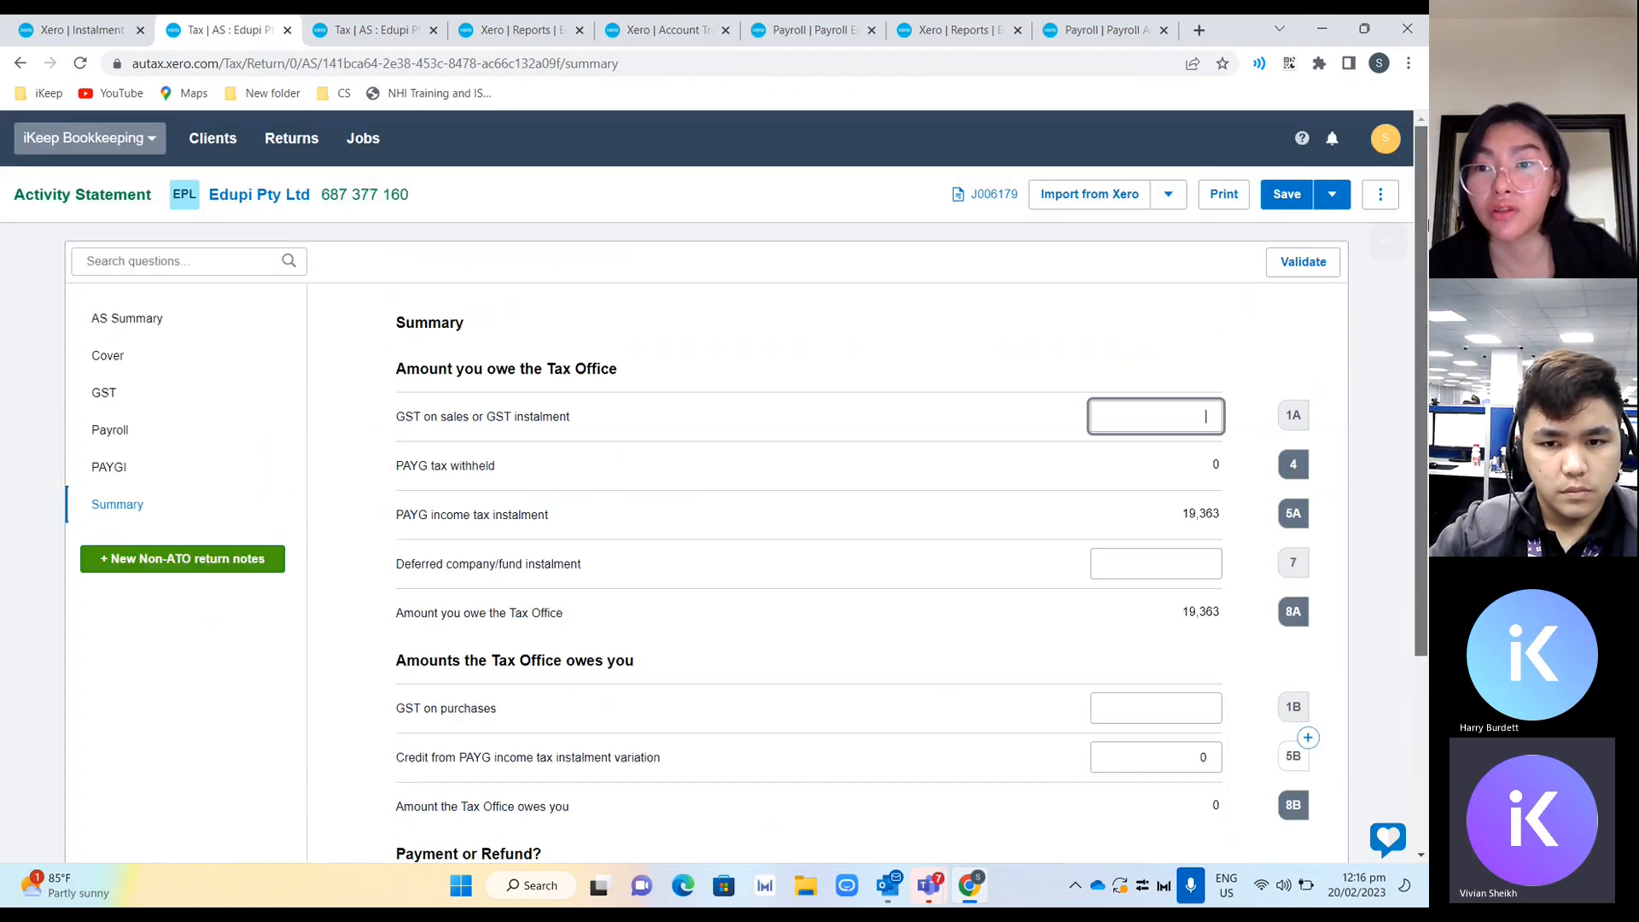
pyautogui.scroll(2, 1422, 321)
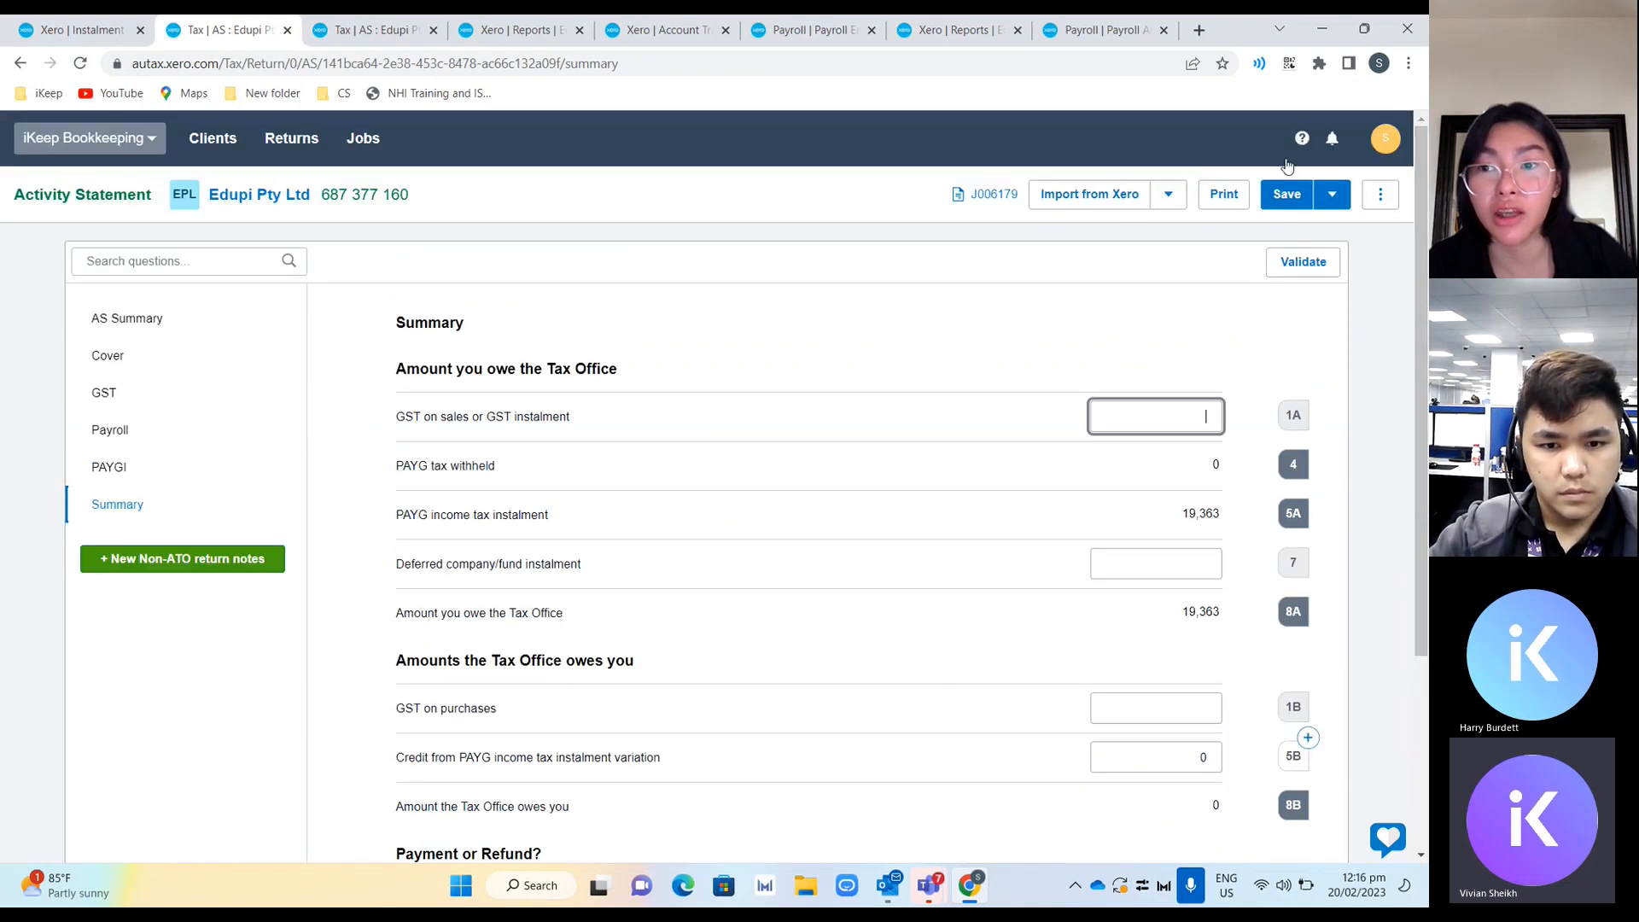
pyautogui.click(1331, 199)
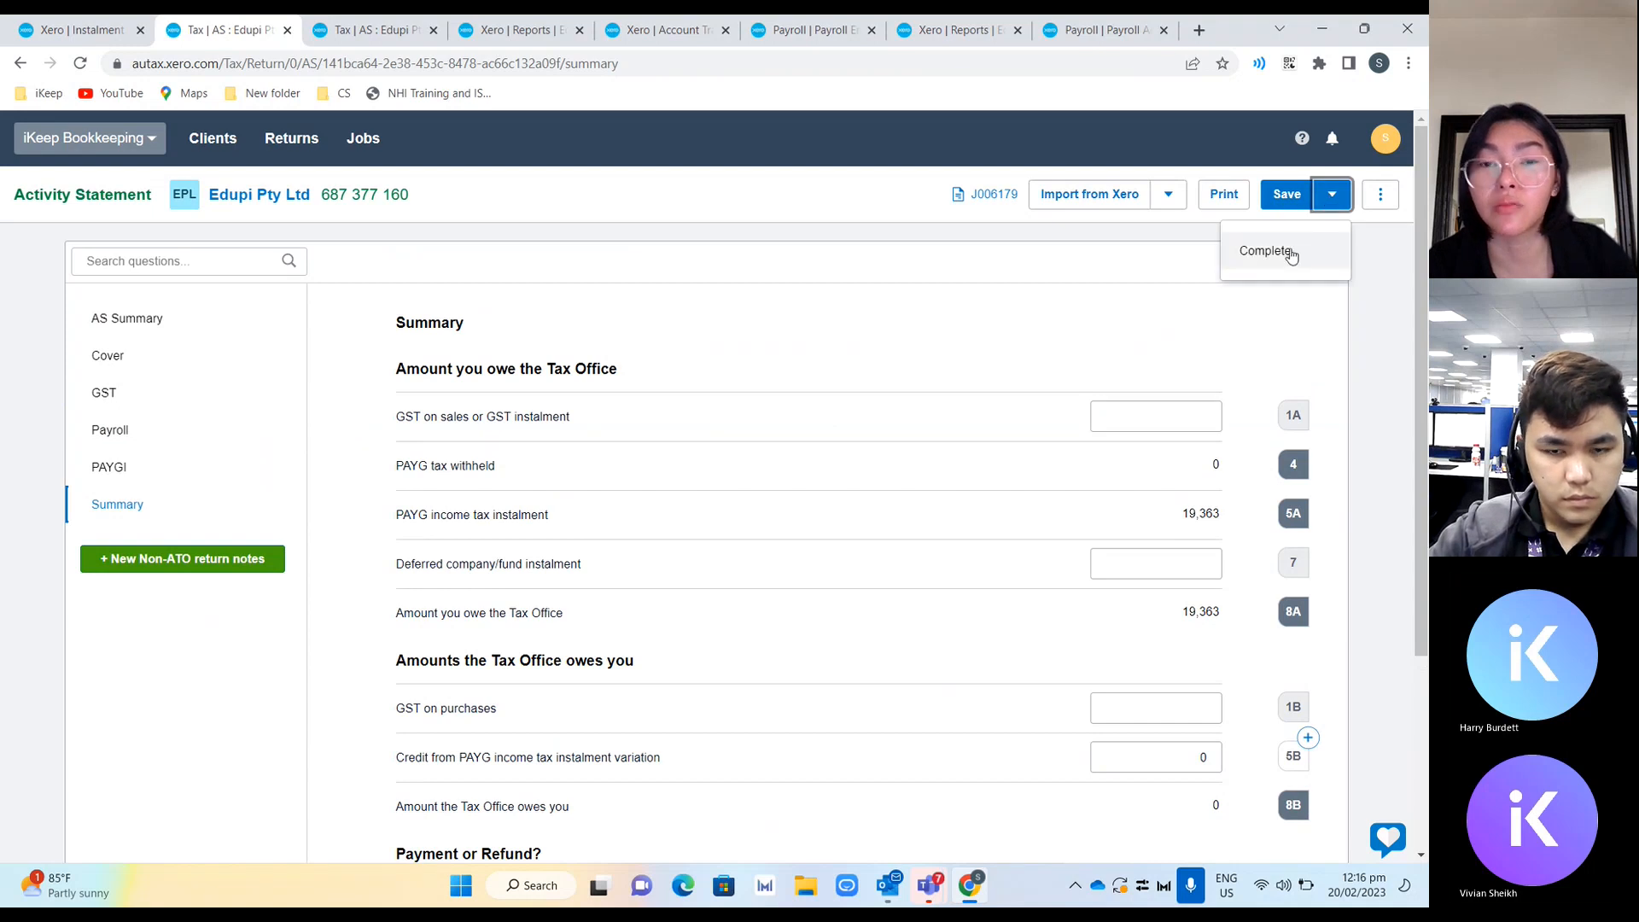
pyautogui.click(1206, 344)
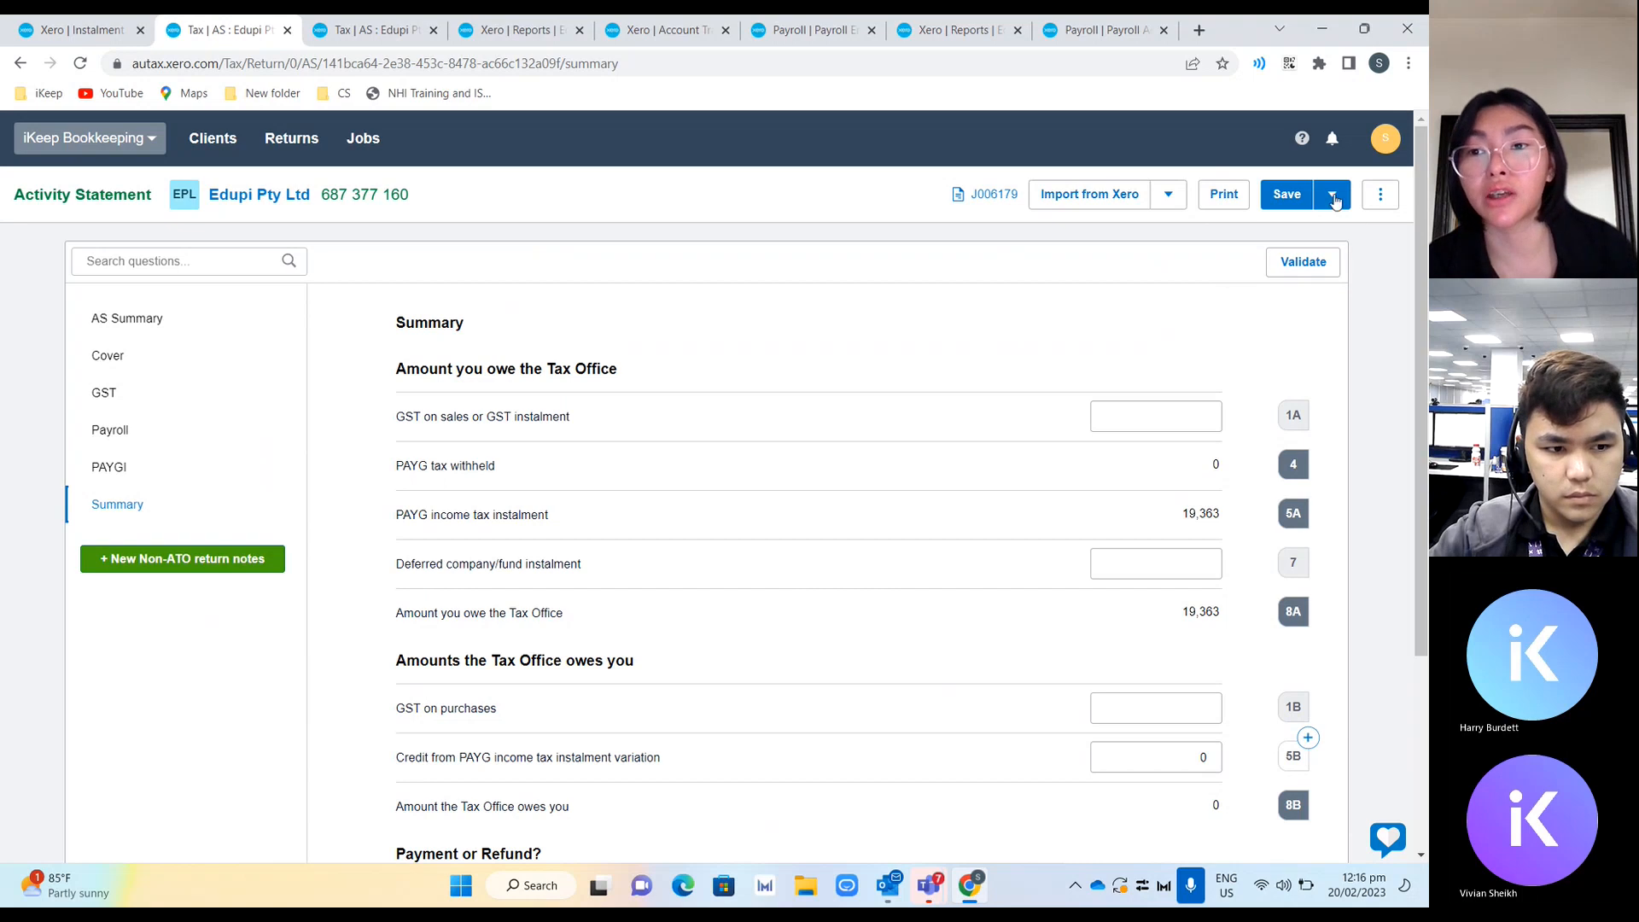
# Download the statement as a PDF including the cover letter, substantiation declaration, activity statement and worksheets.
pyautogui.click(1238, 203)
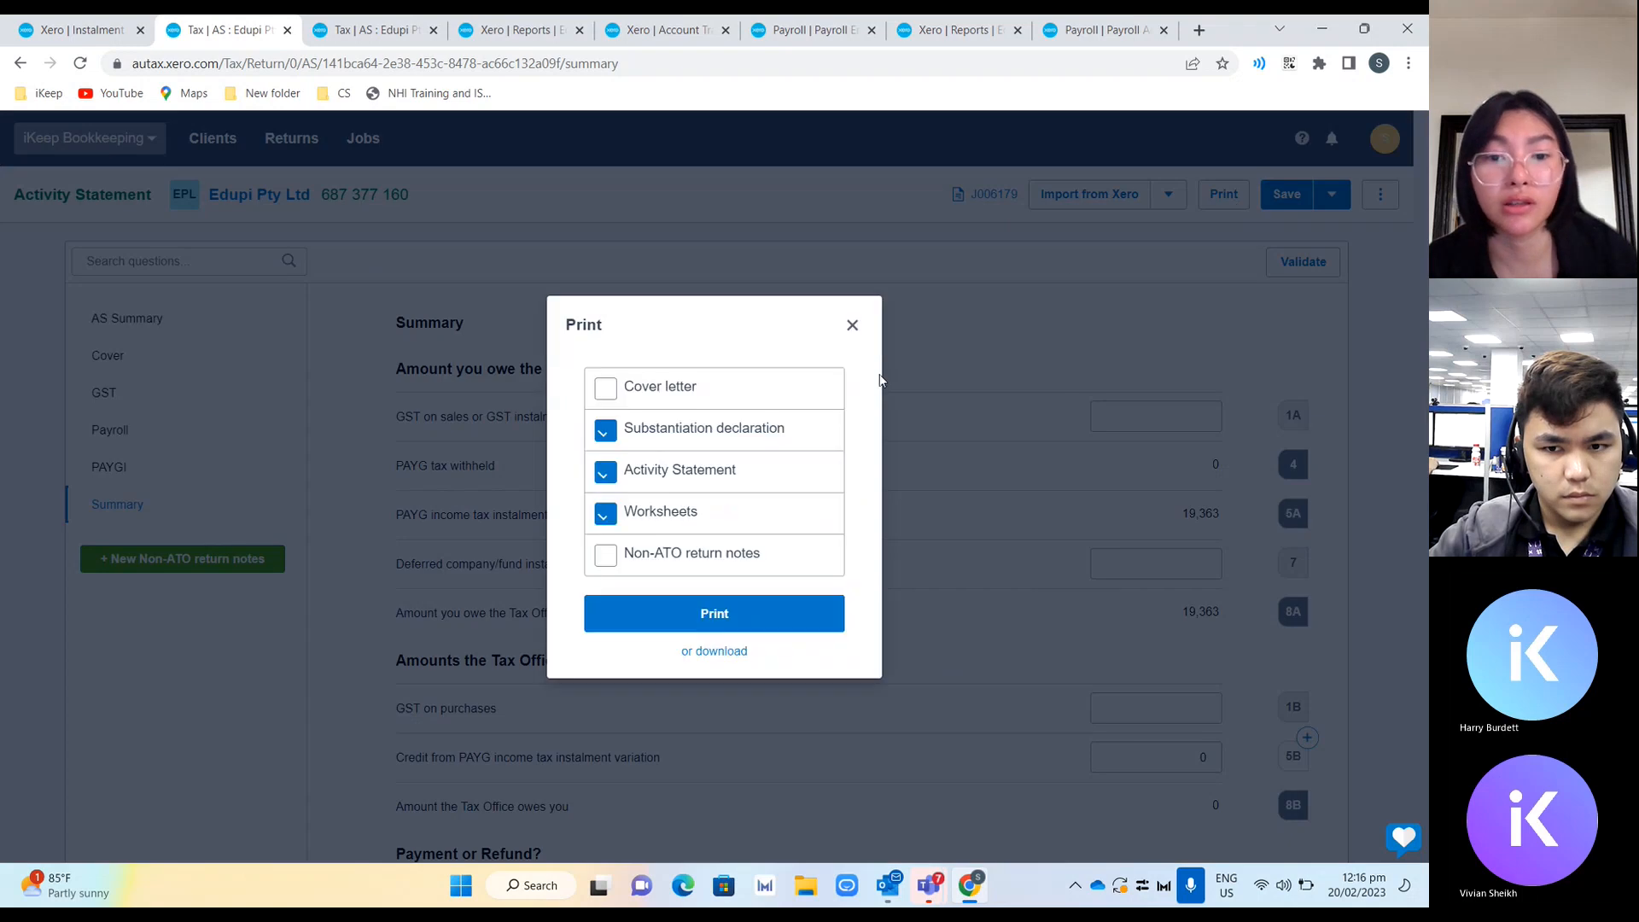
pyautogui.click(629, 404)
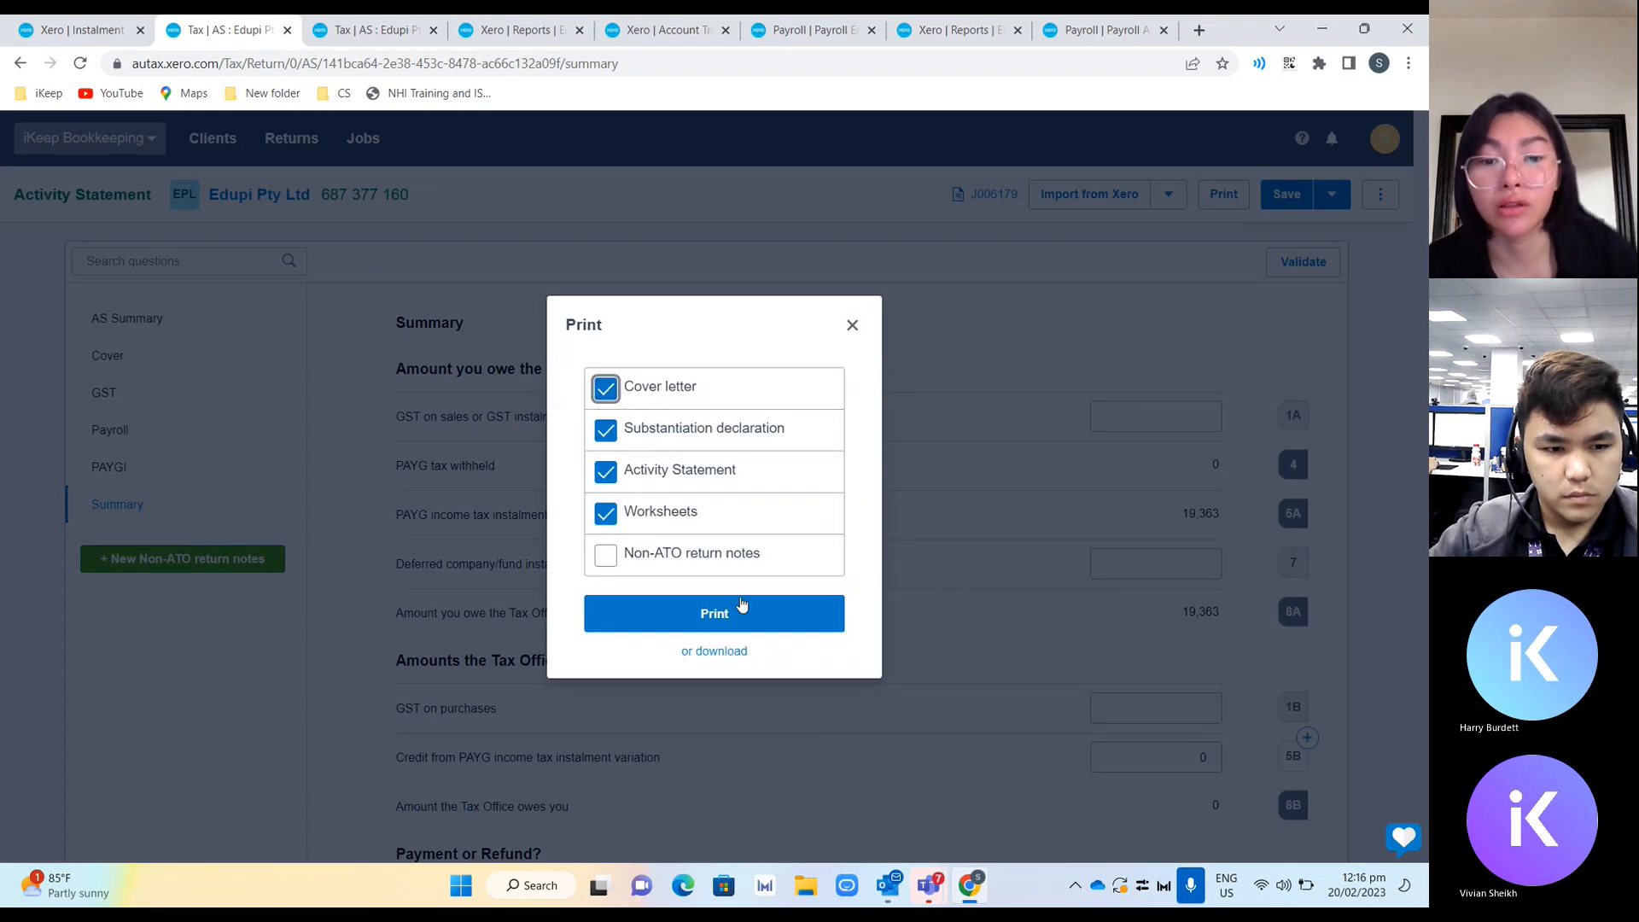
pyautogui.click(714, 651)
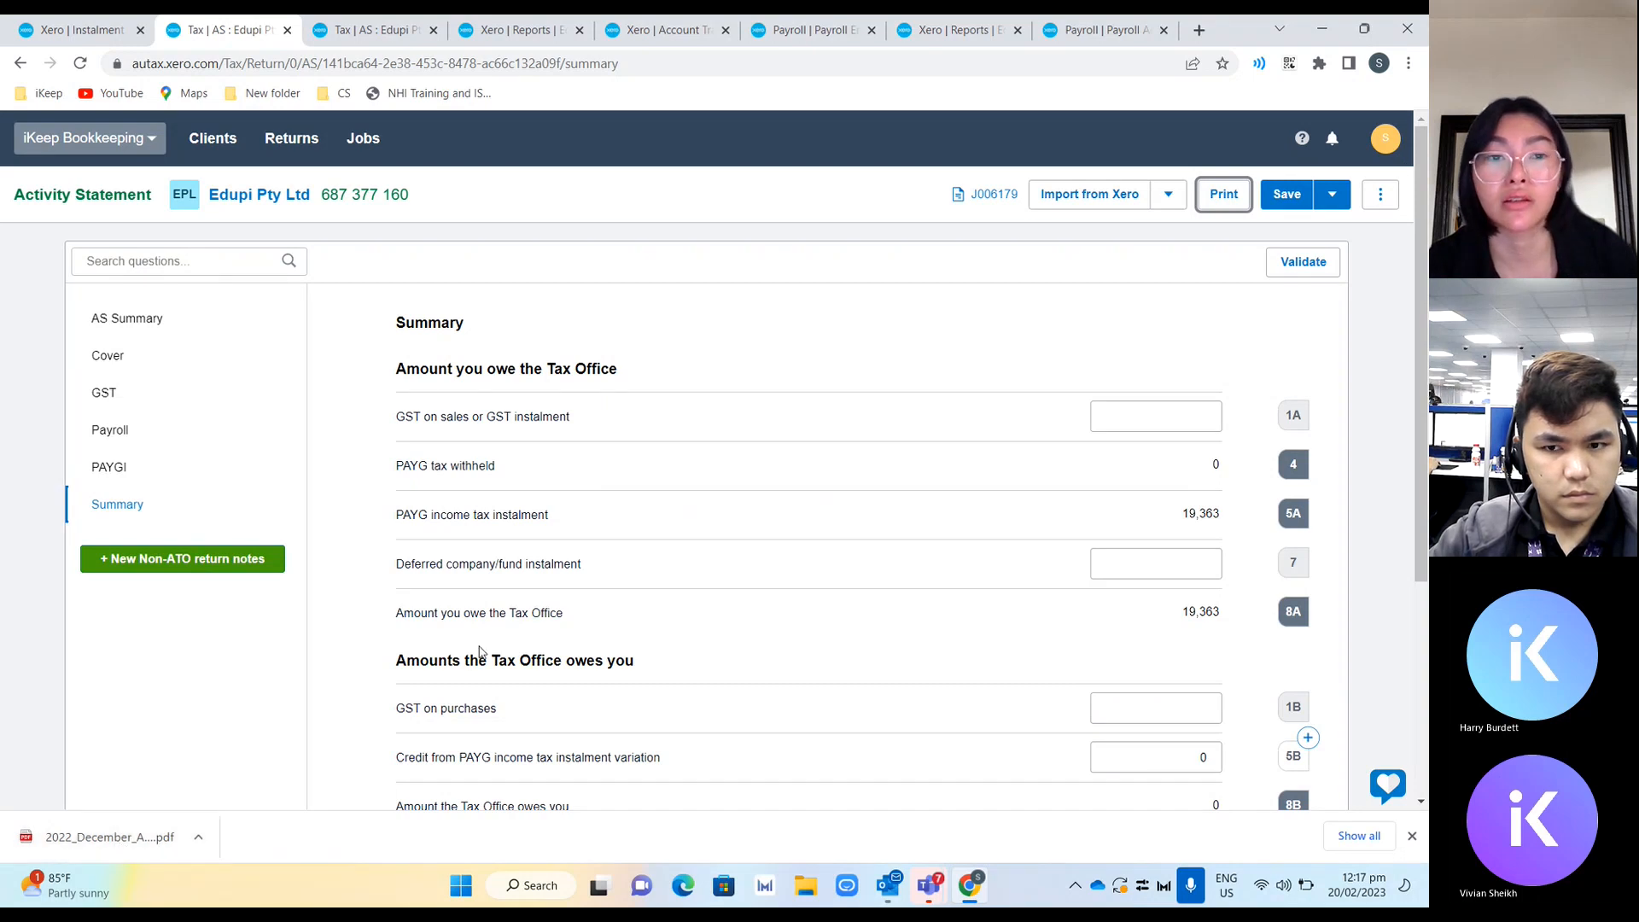
# Reopen the save options to review the Complete choice, then close them without completing.
pyautogui.click(1333, 197)
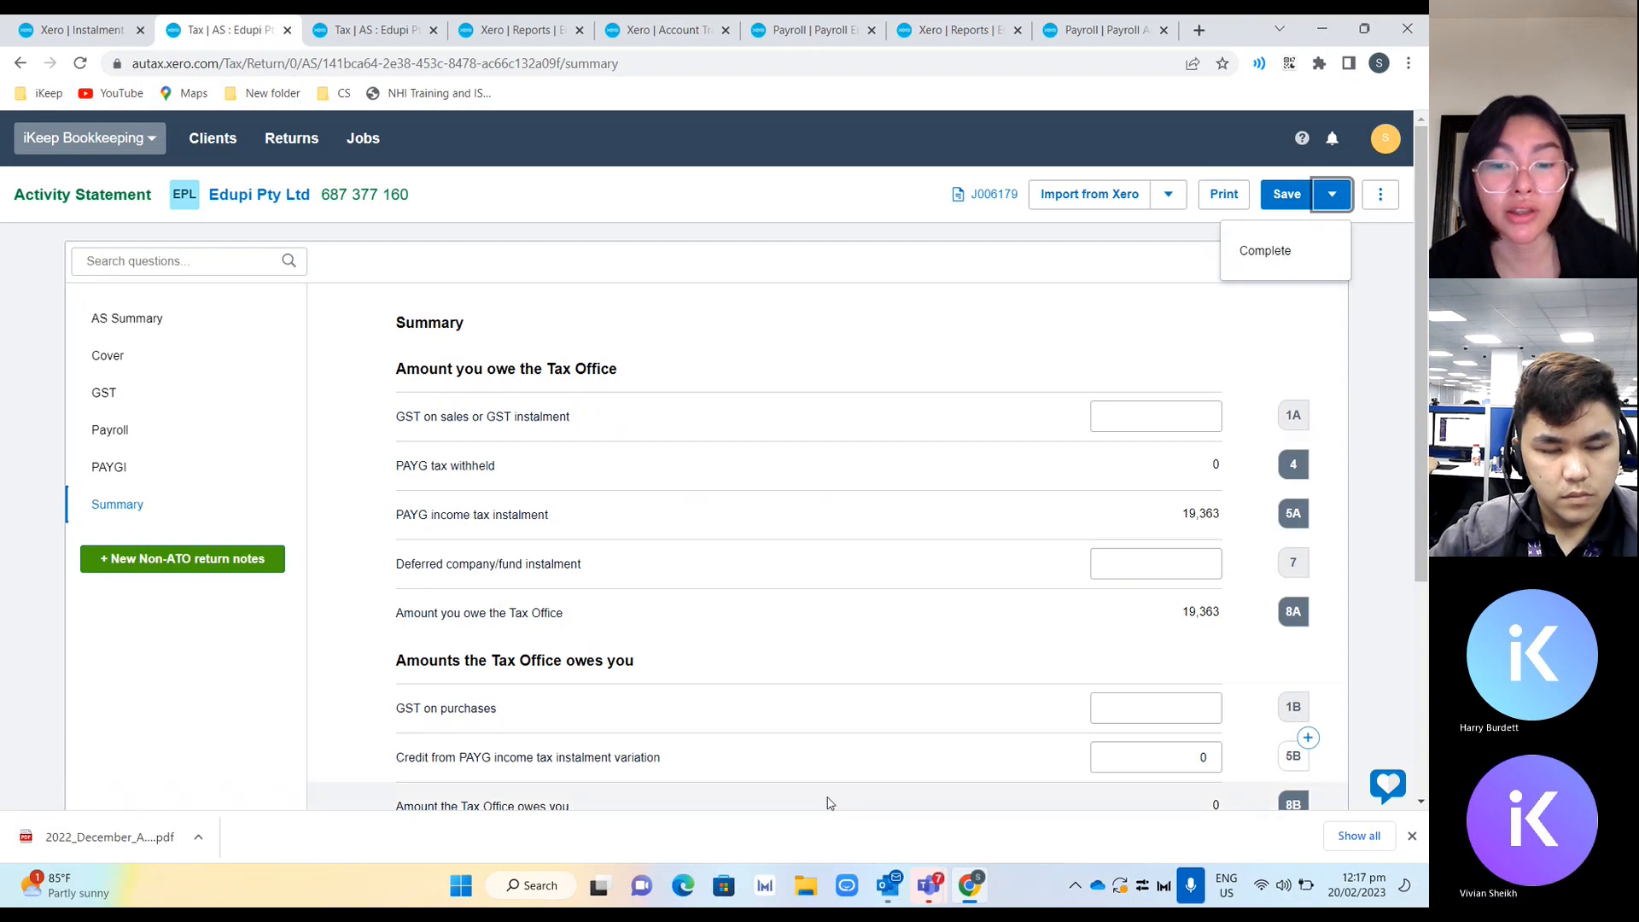
pyautogui.moveTo(891, 890)
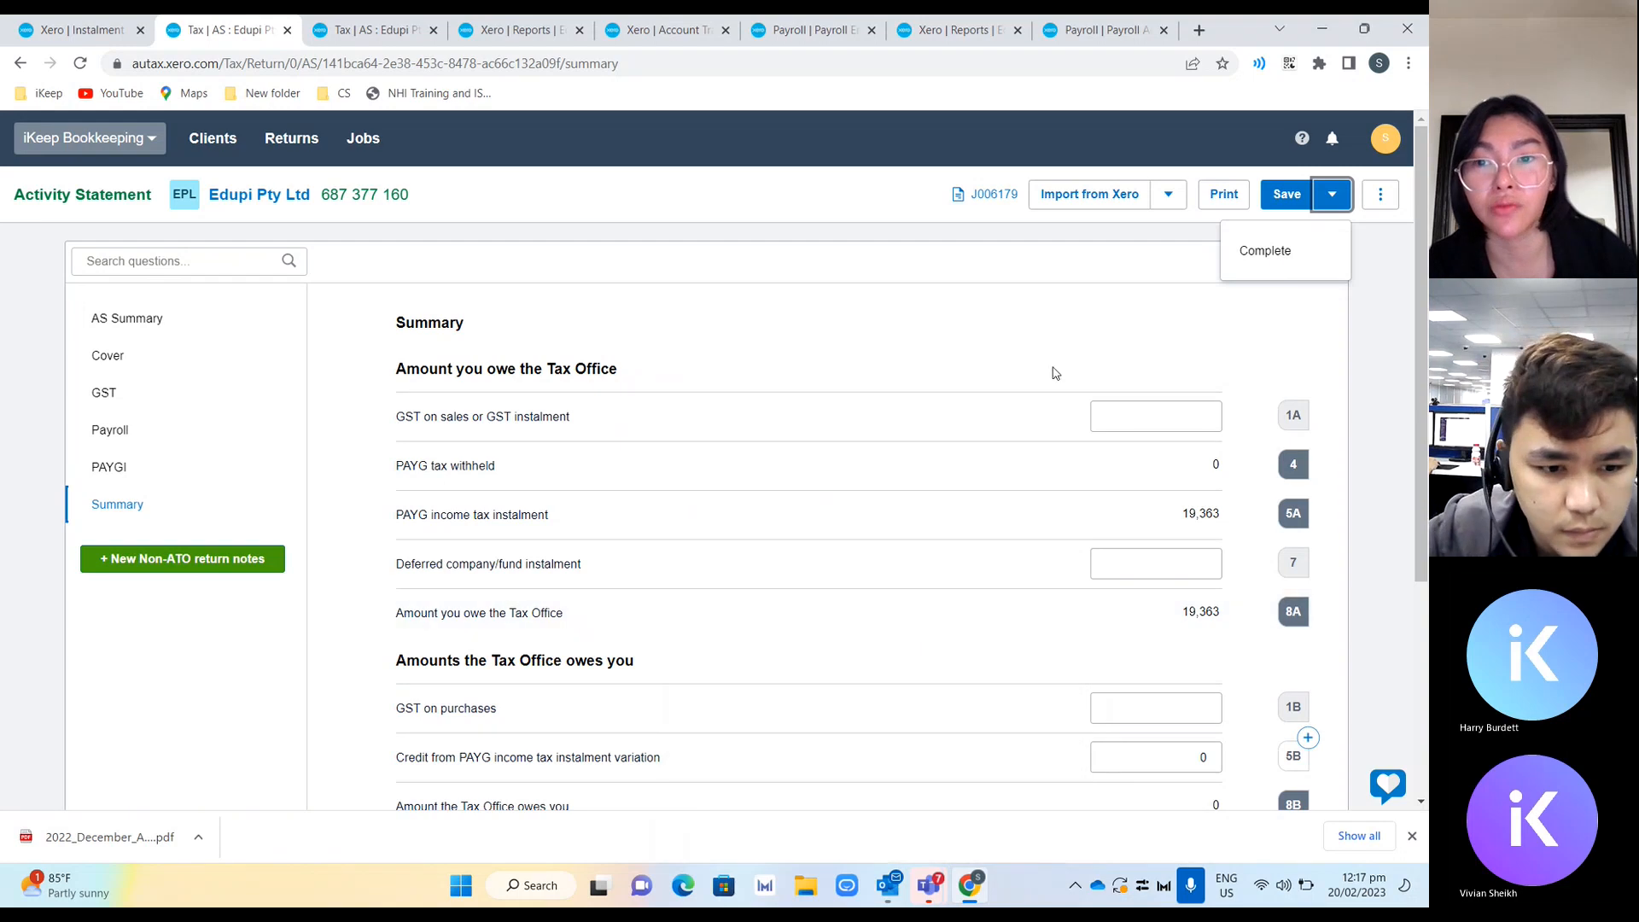
pyautogui.click(1160, 287)
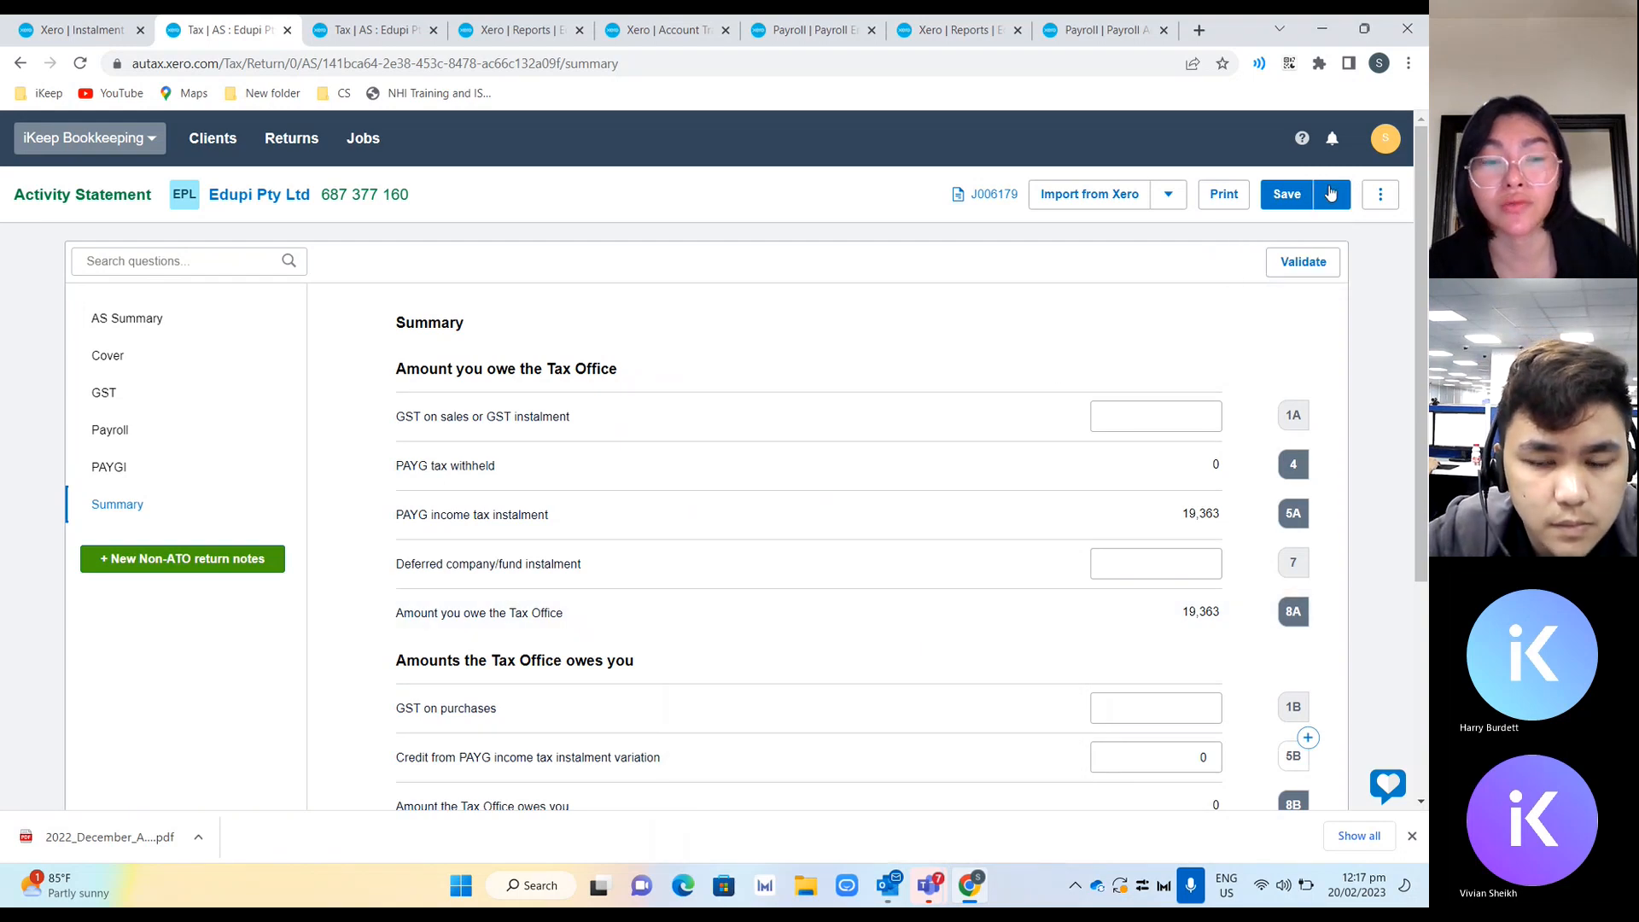